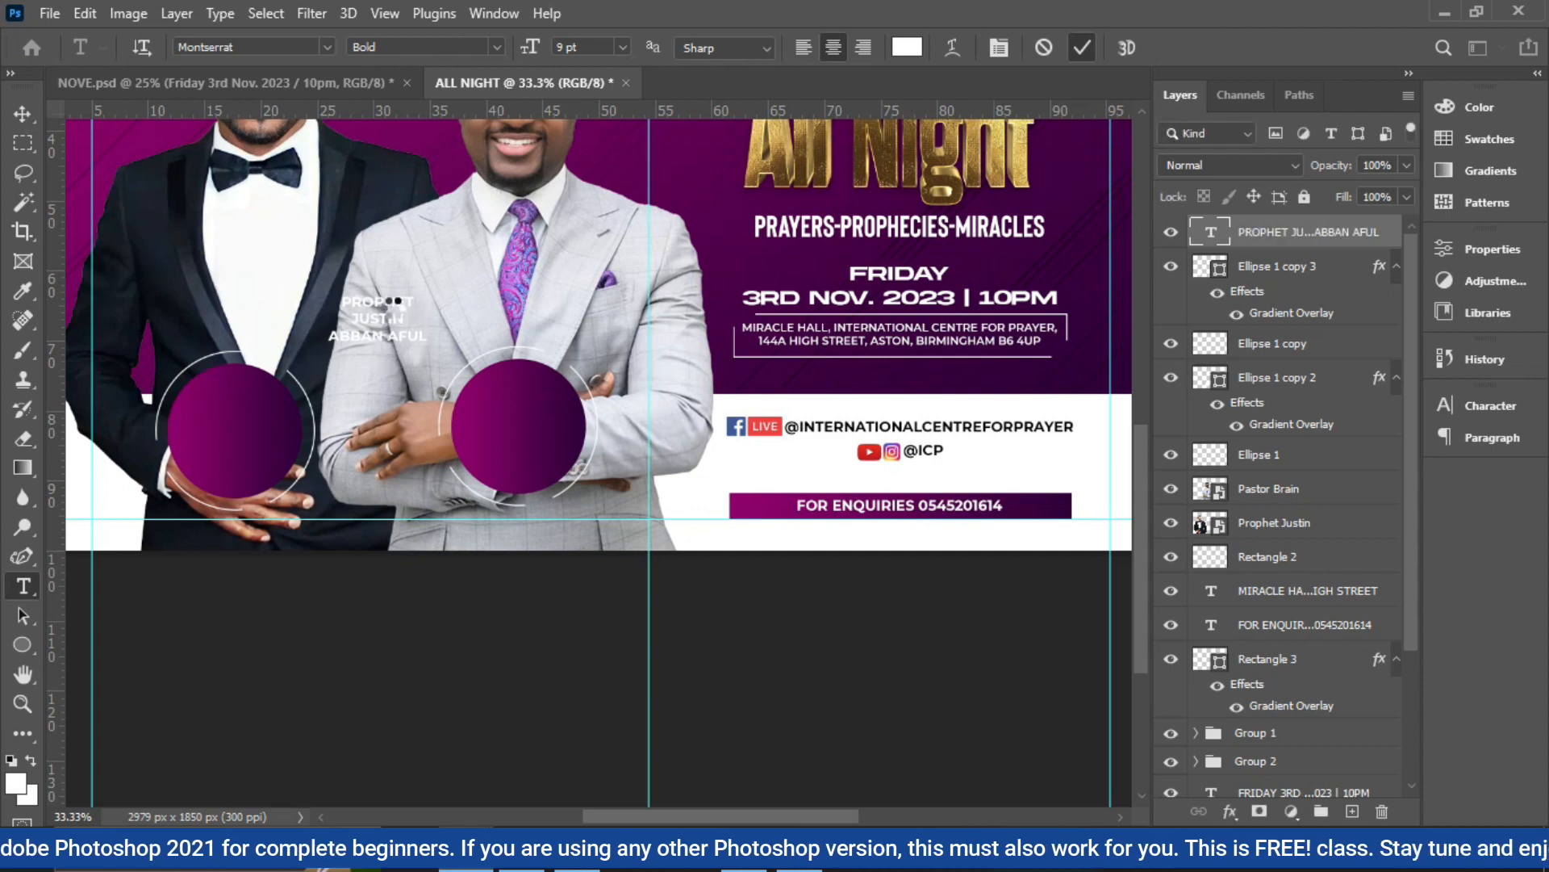
Move the host's name text into the purple circle over the man in the black suit and check it against the reference flyer
click(16, 114)
drag(400, 311, 255, 428)
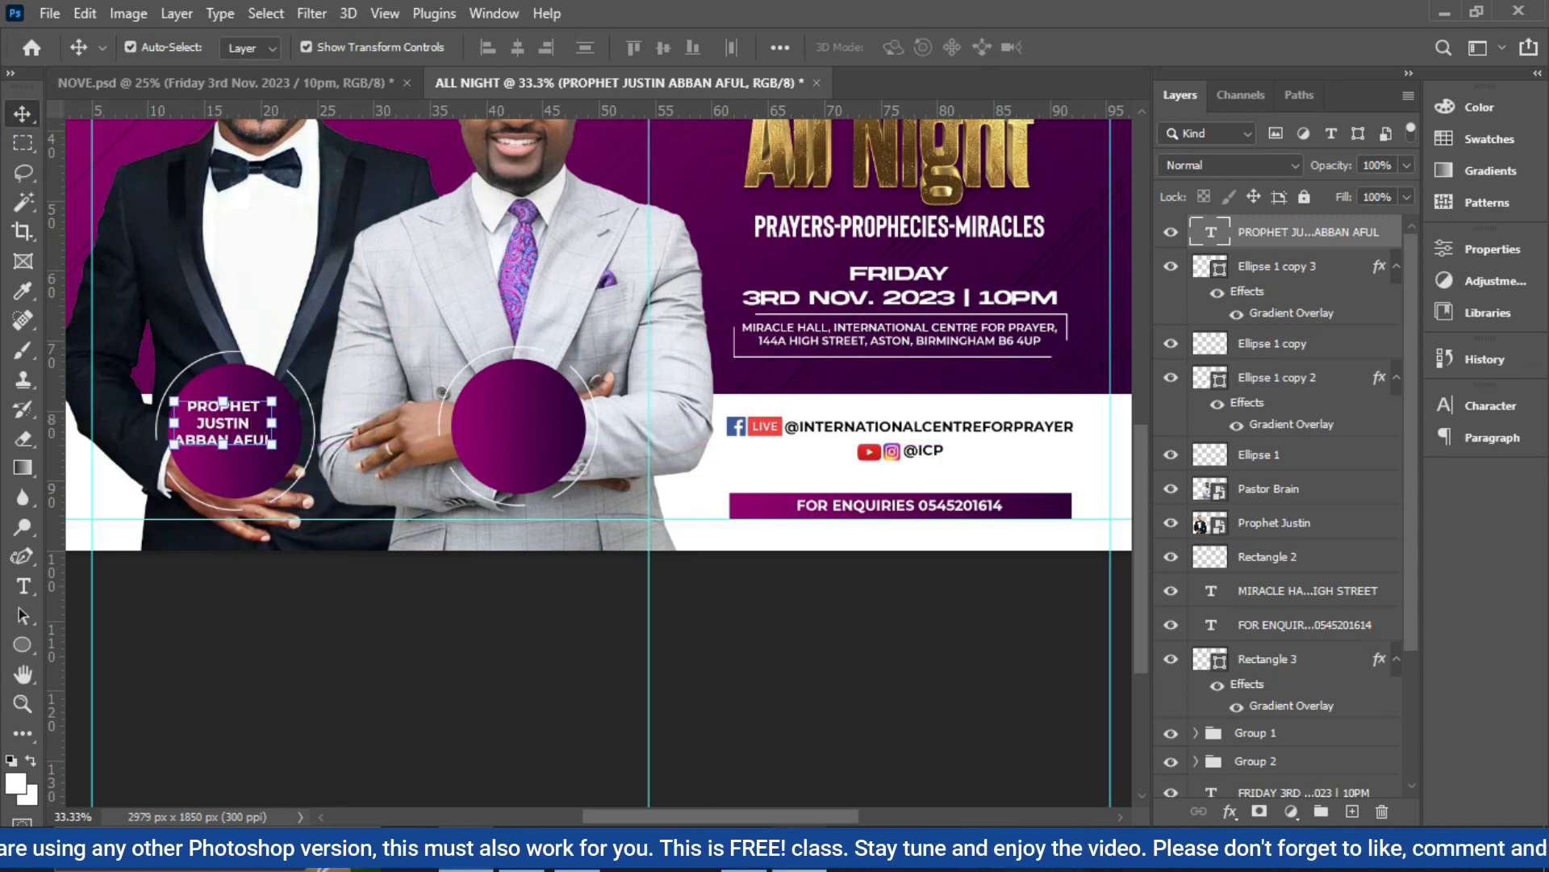
click(790, 839)
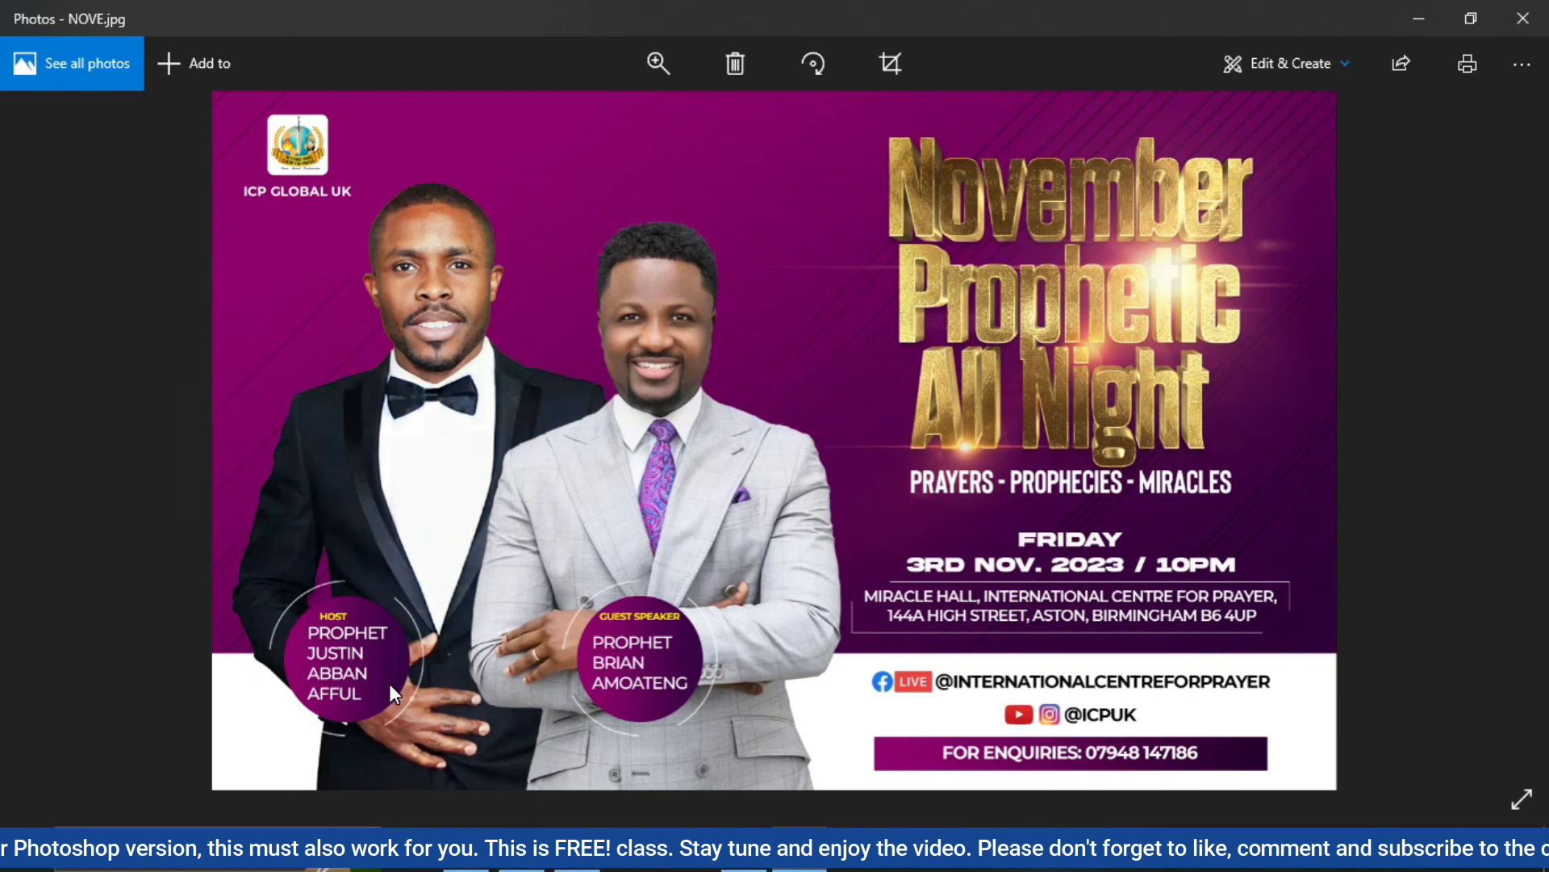
click(795, 847)
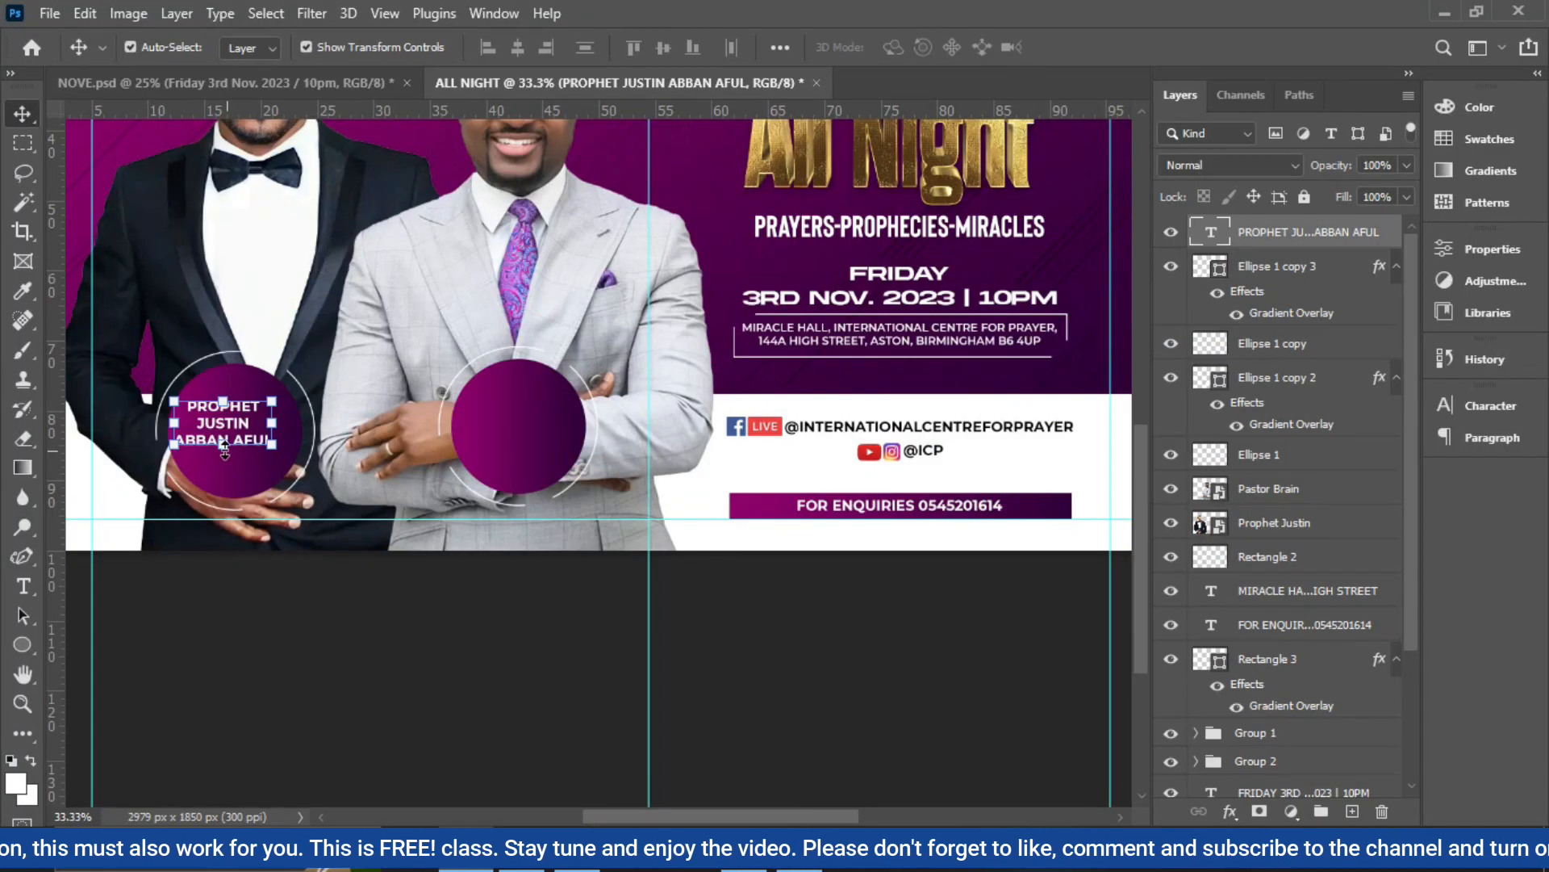
Put the last word of the host's name on its own fourth line and correct its spelling
click(222, 436)
key(Escape)
double_click(238, 424)
click(233, 442)
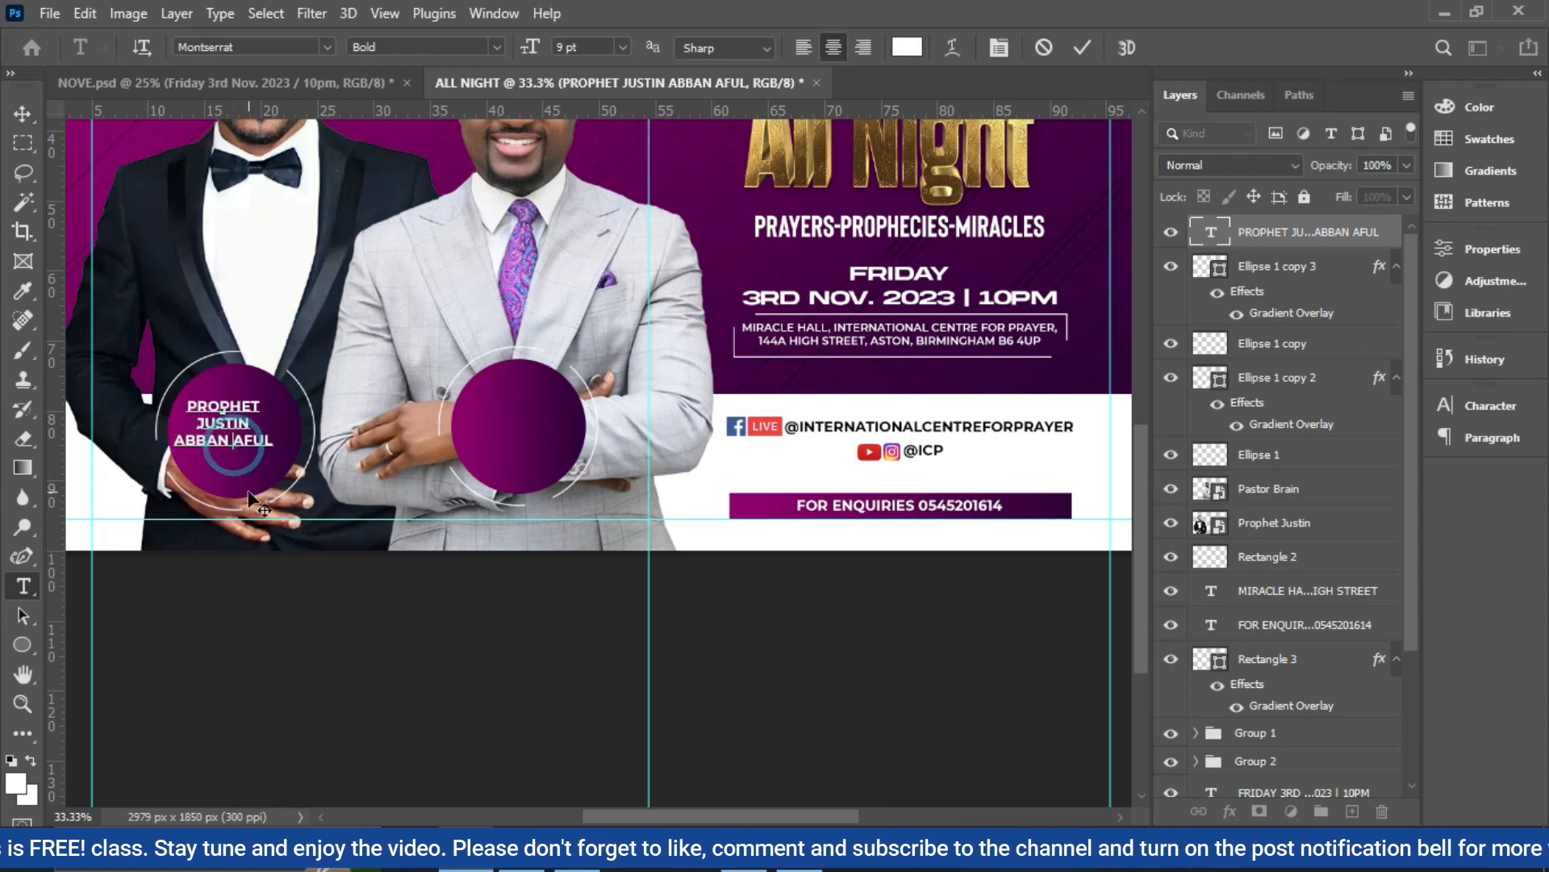
key(Return)
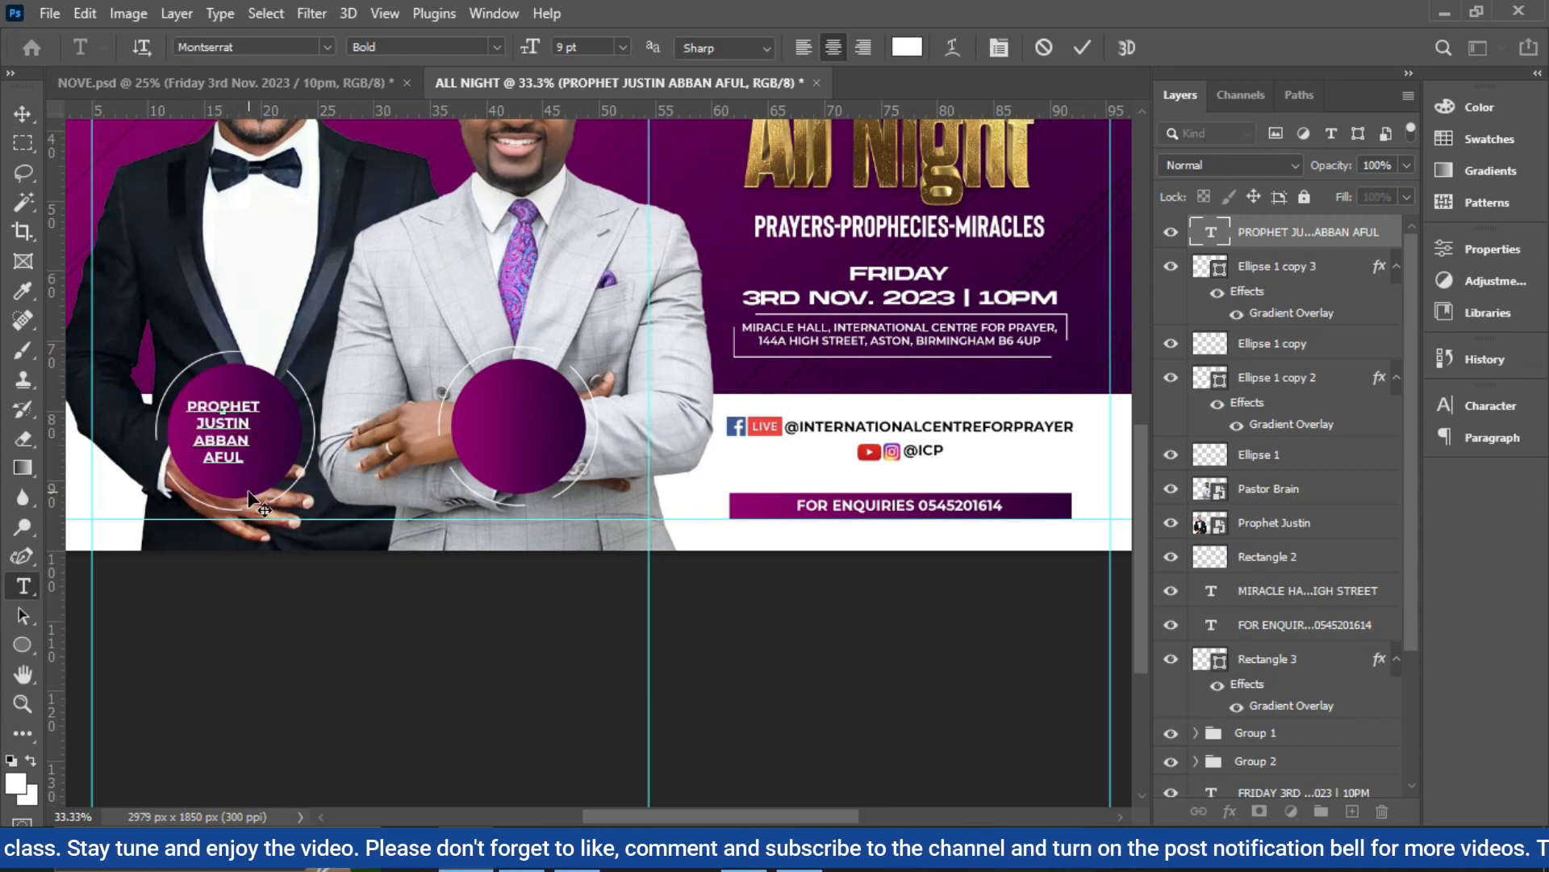
click(221, 456)
text(F)
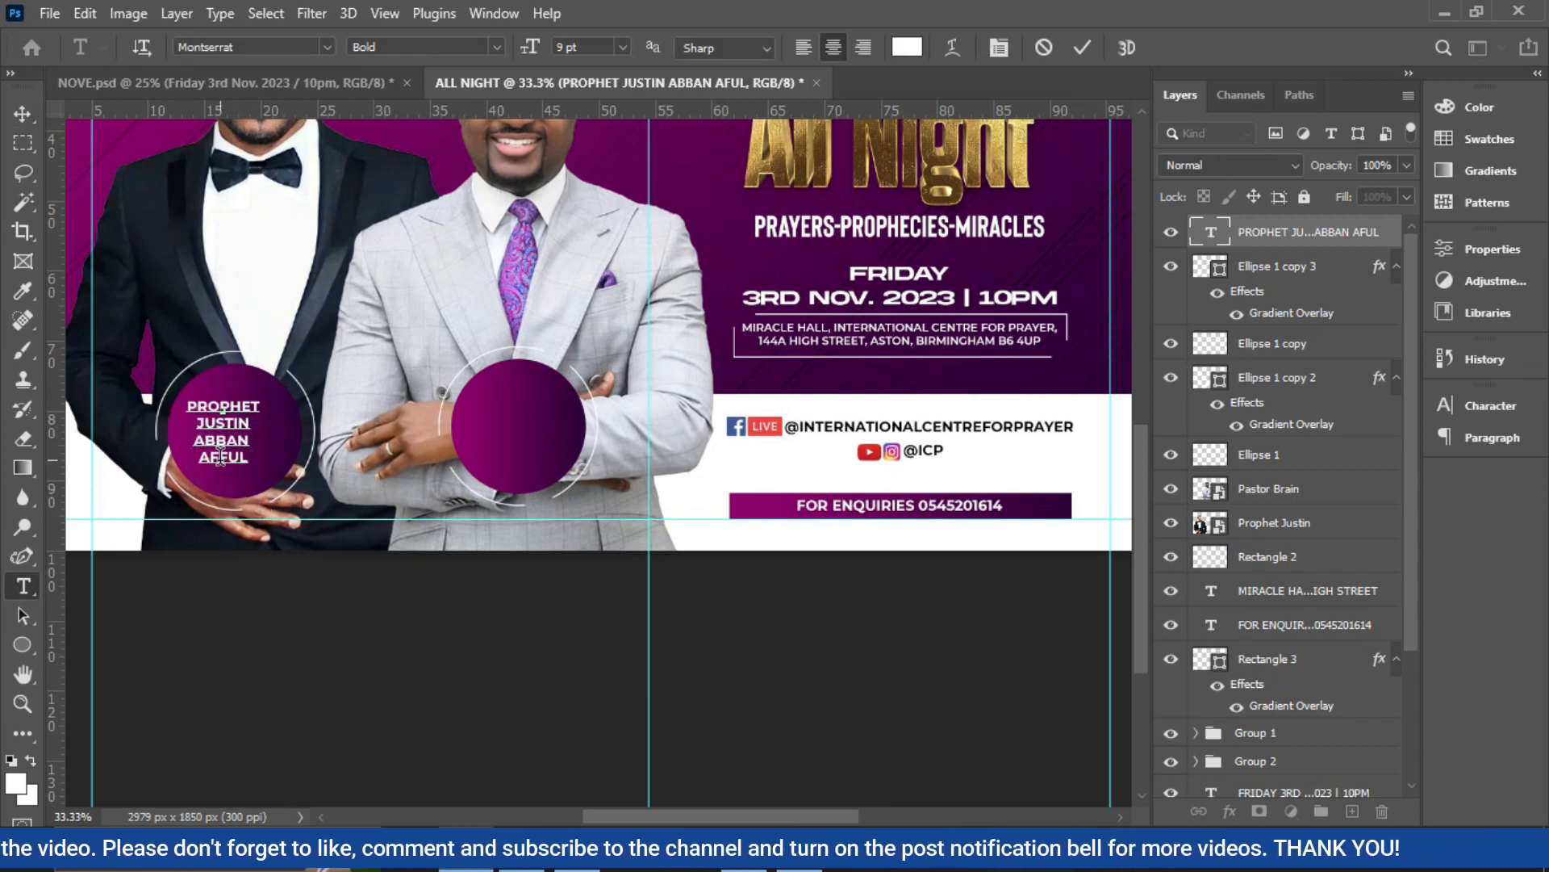
Left-align all lines of the host's name text
key(ctrl+a)
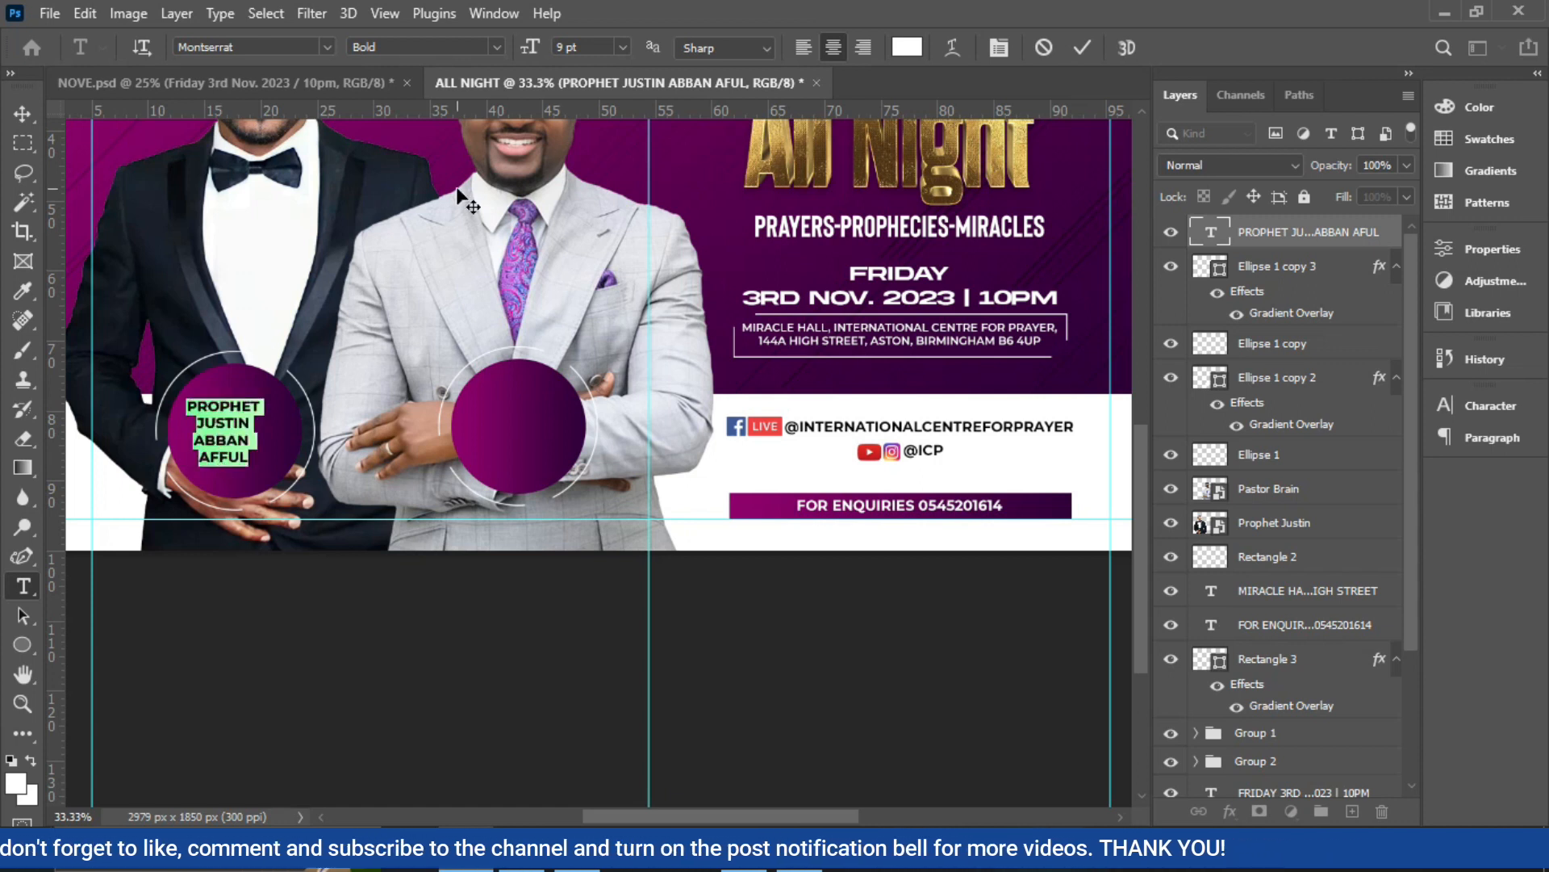
click(803, 48)
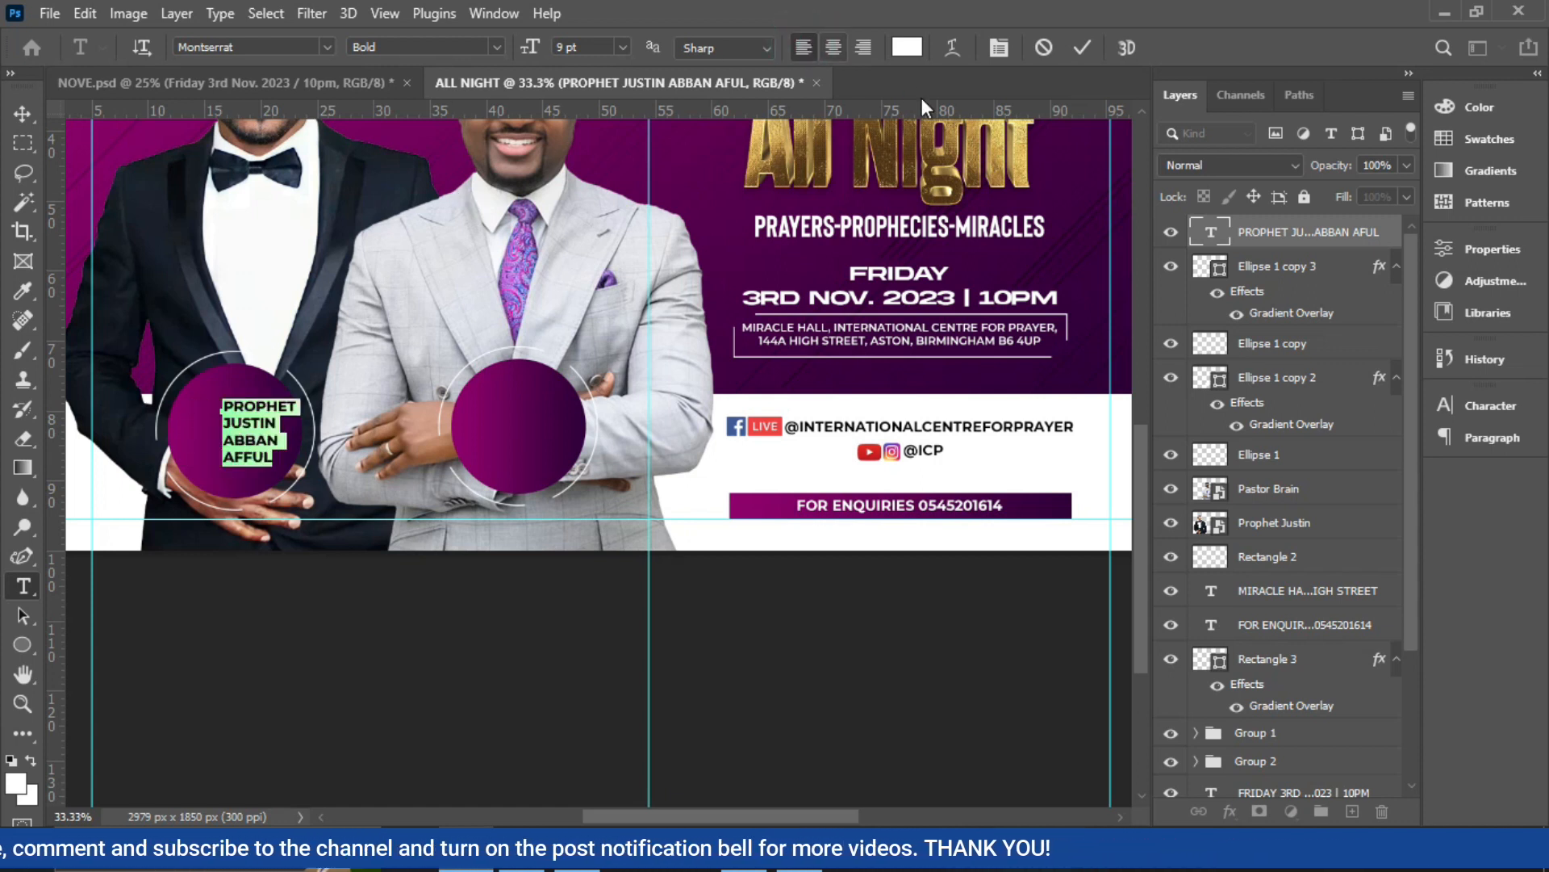
click(1082, 48)
Change the host's name text to the Regular weight of Montserrat
click(1479, 408)
key(v)
click(1444, 421)
click(1382, 395)
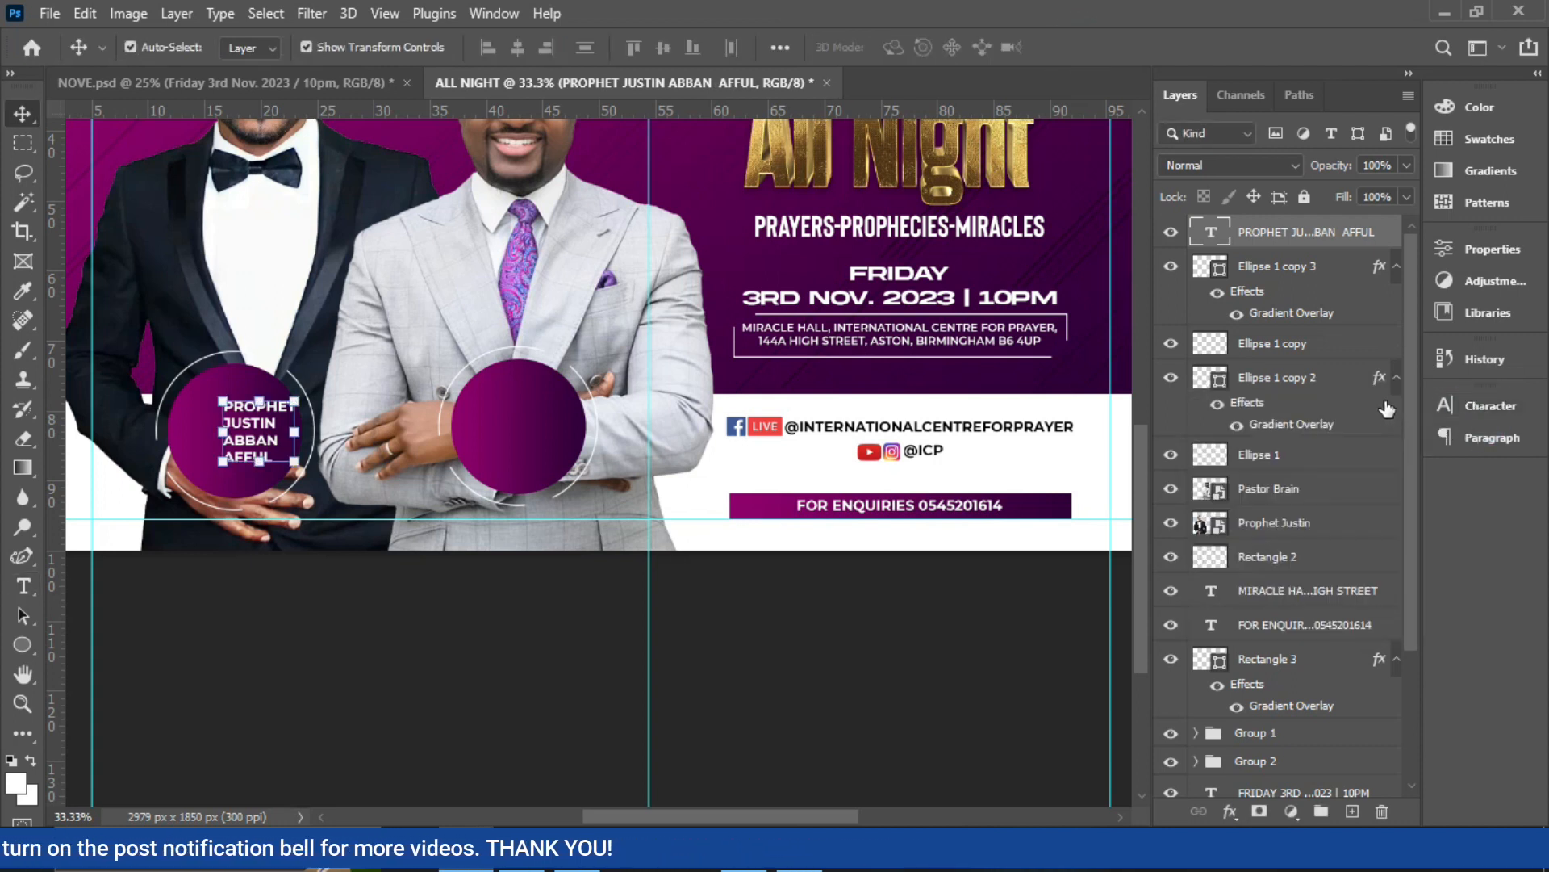
click(1483, 418)
click(1402, 437)
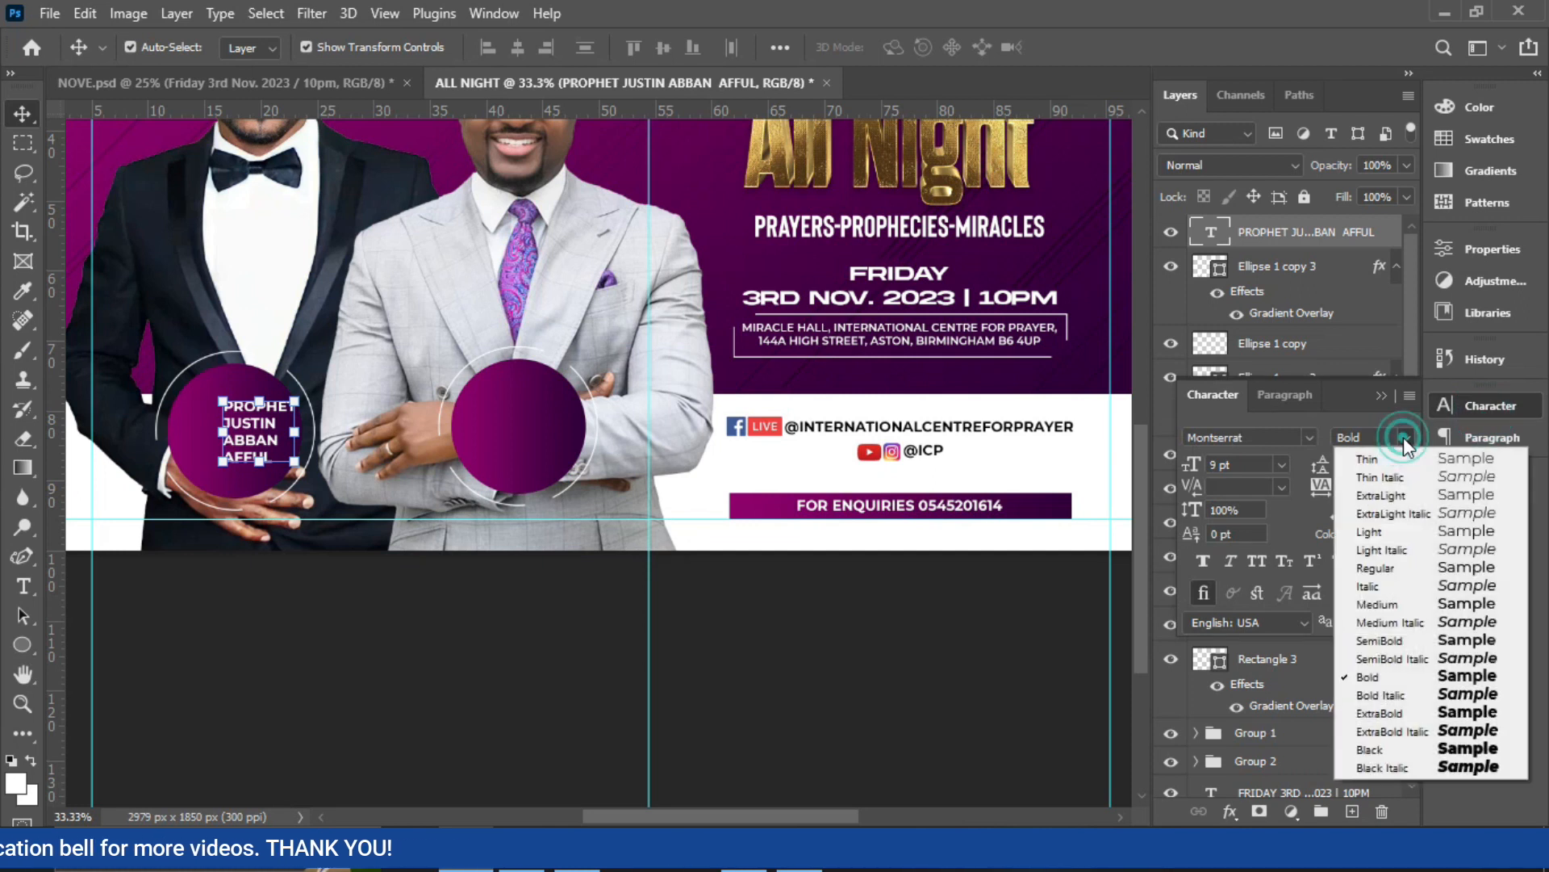
click(1376, 569)
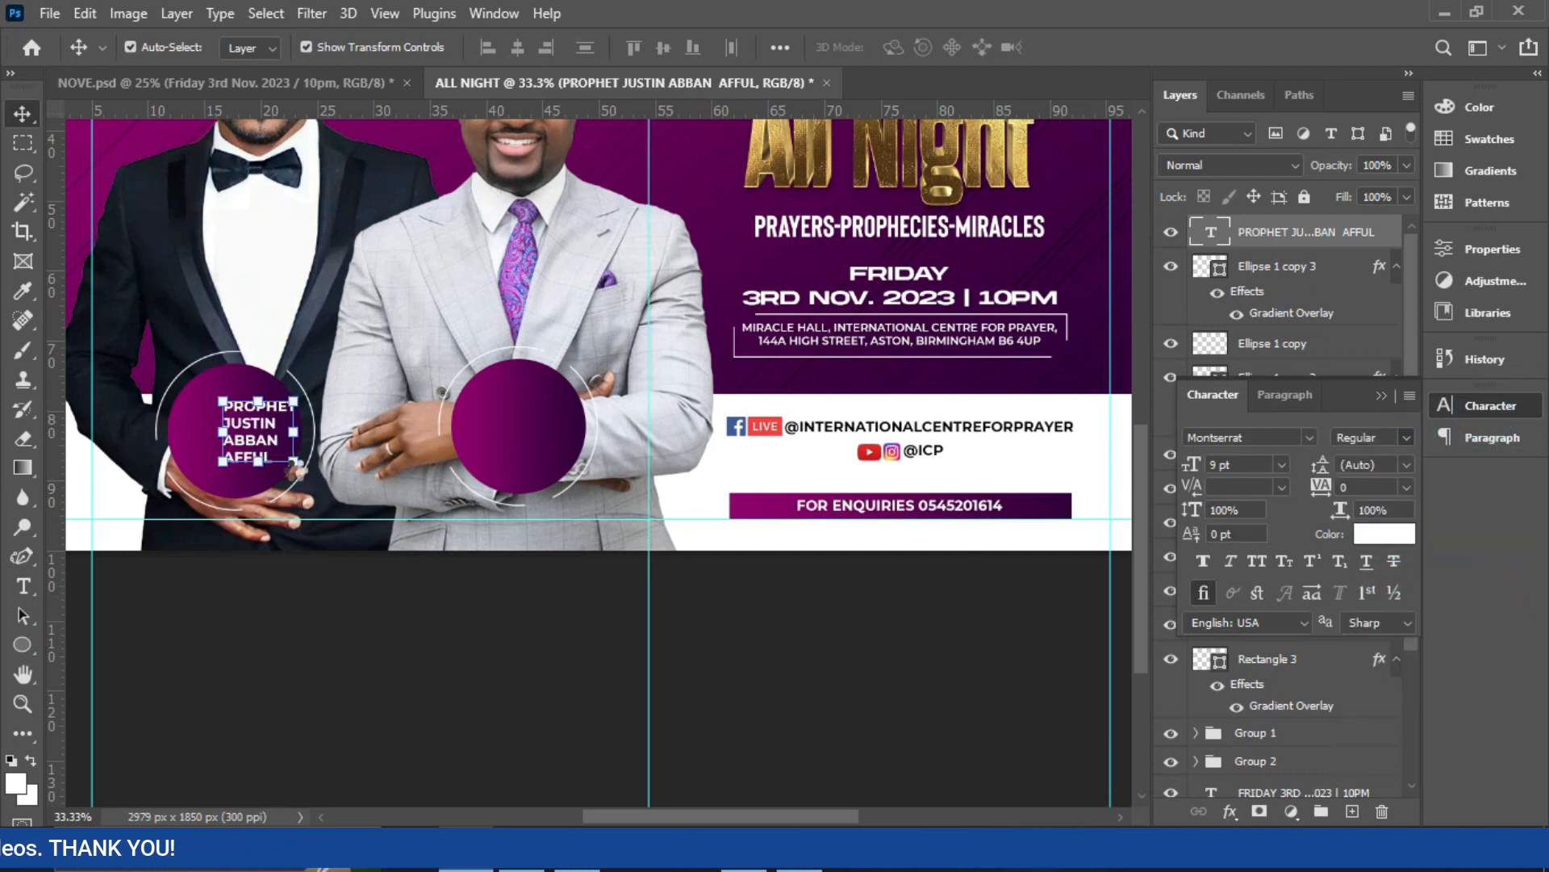
Set the host's name to 10 pt and reposition it inside its purple circle
click(1280, 466)
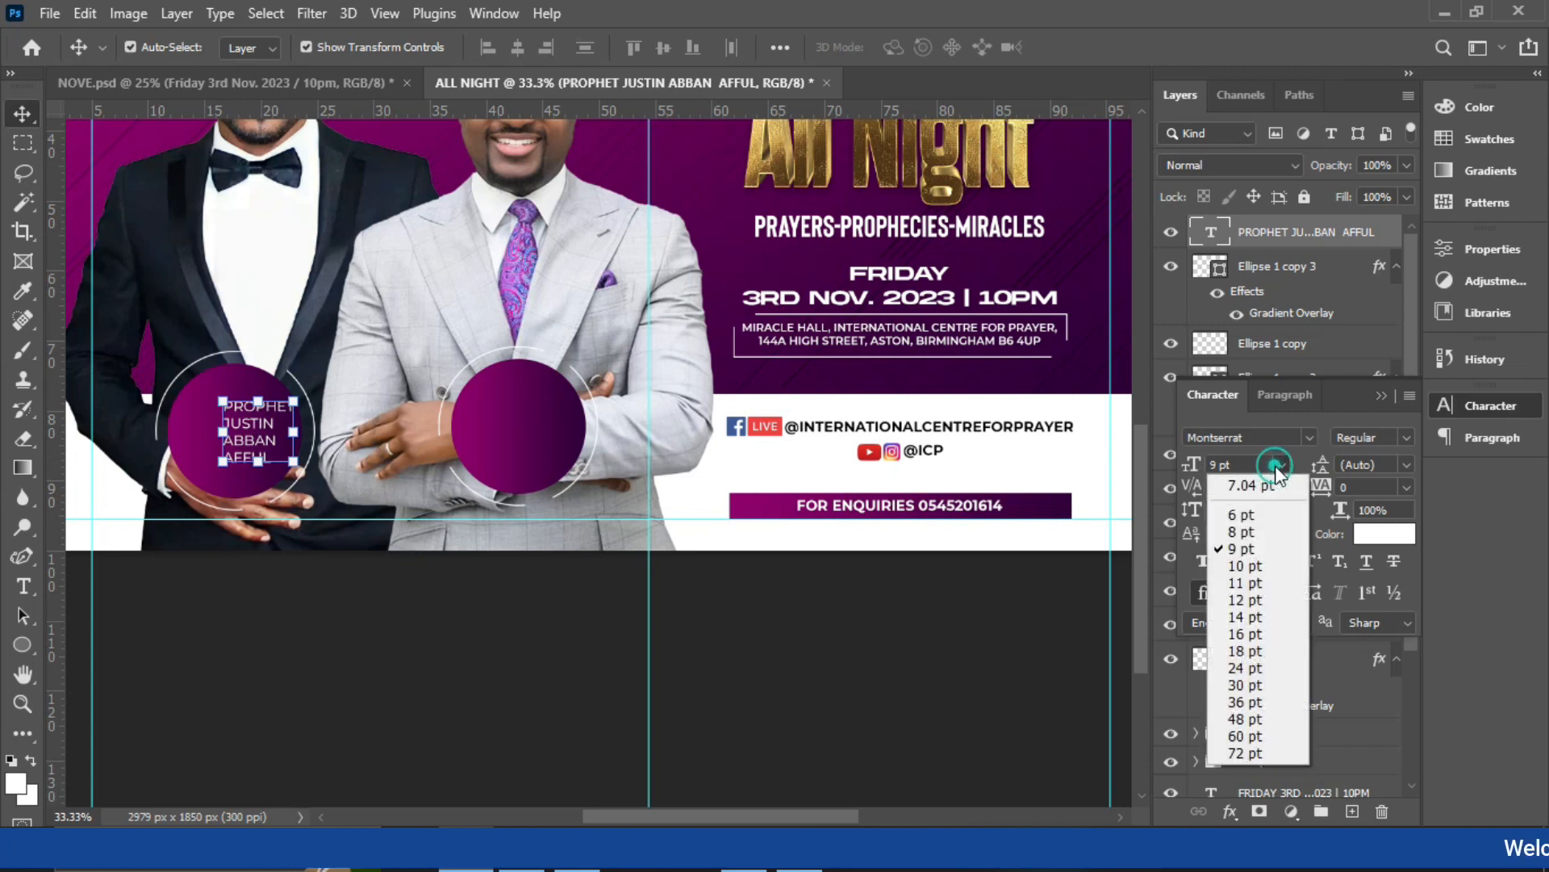
click(1243, 566)
drag(247, 439, 226, 449)
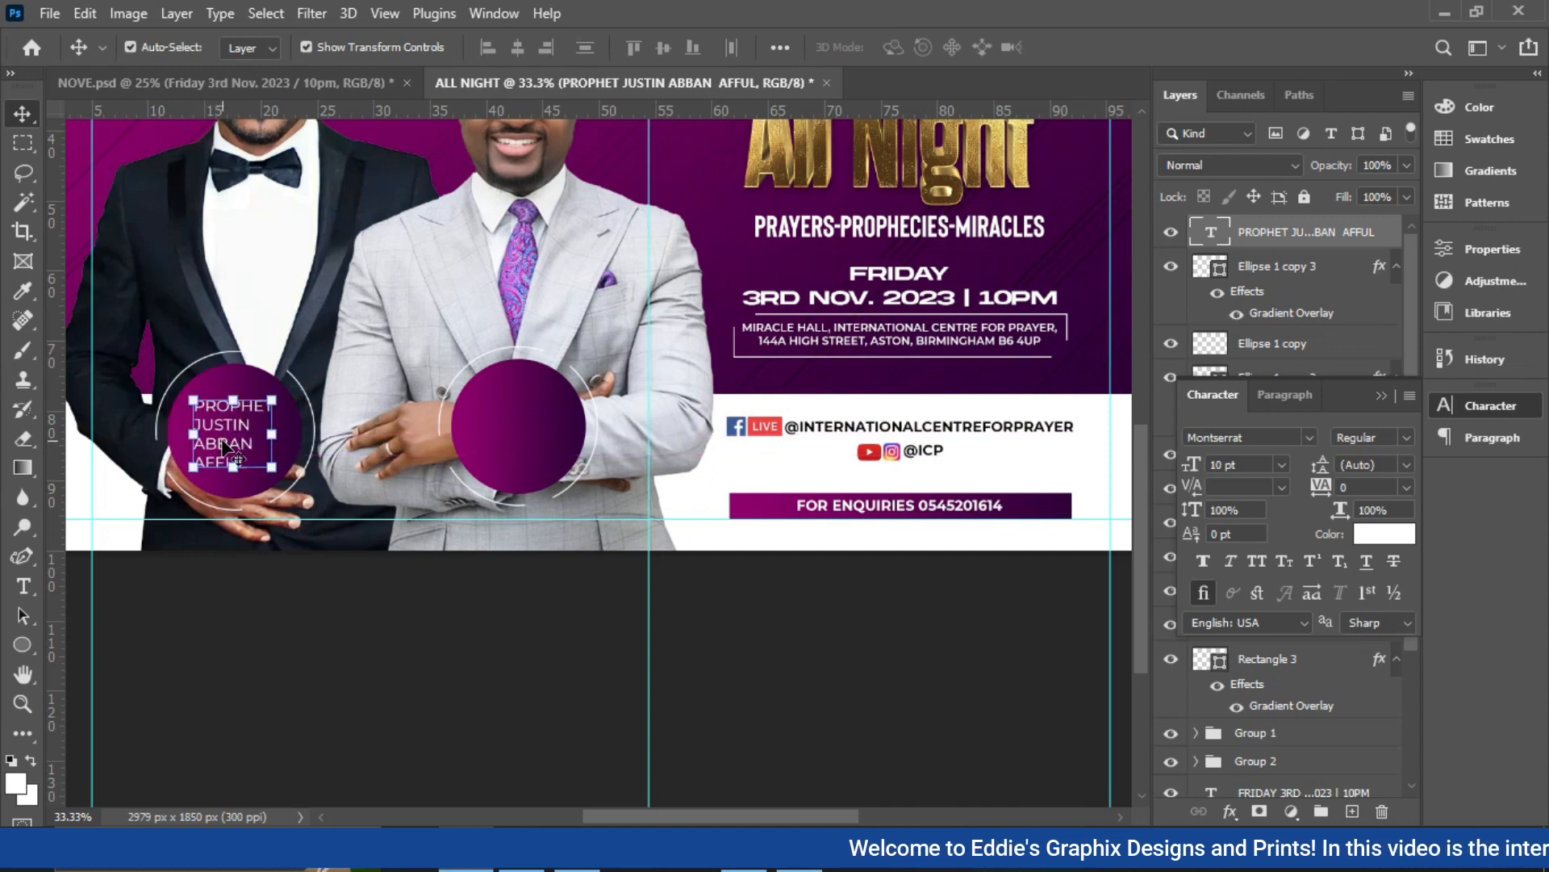
Duplicate the host's name into the circle over the man in the grey suit and replace it with the guest speaker's name
key(ctrl+j)
mouse_move(503, 457)
mouse_down()
mouse_move(521, 420)
mouse_move(511, 436)
mouse_up()
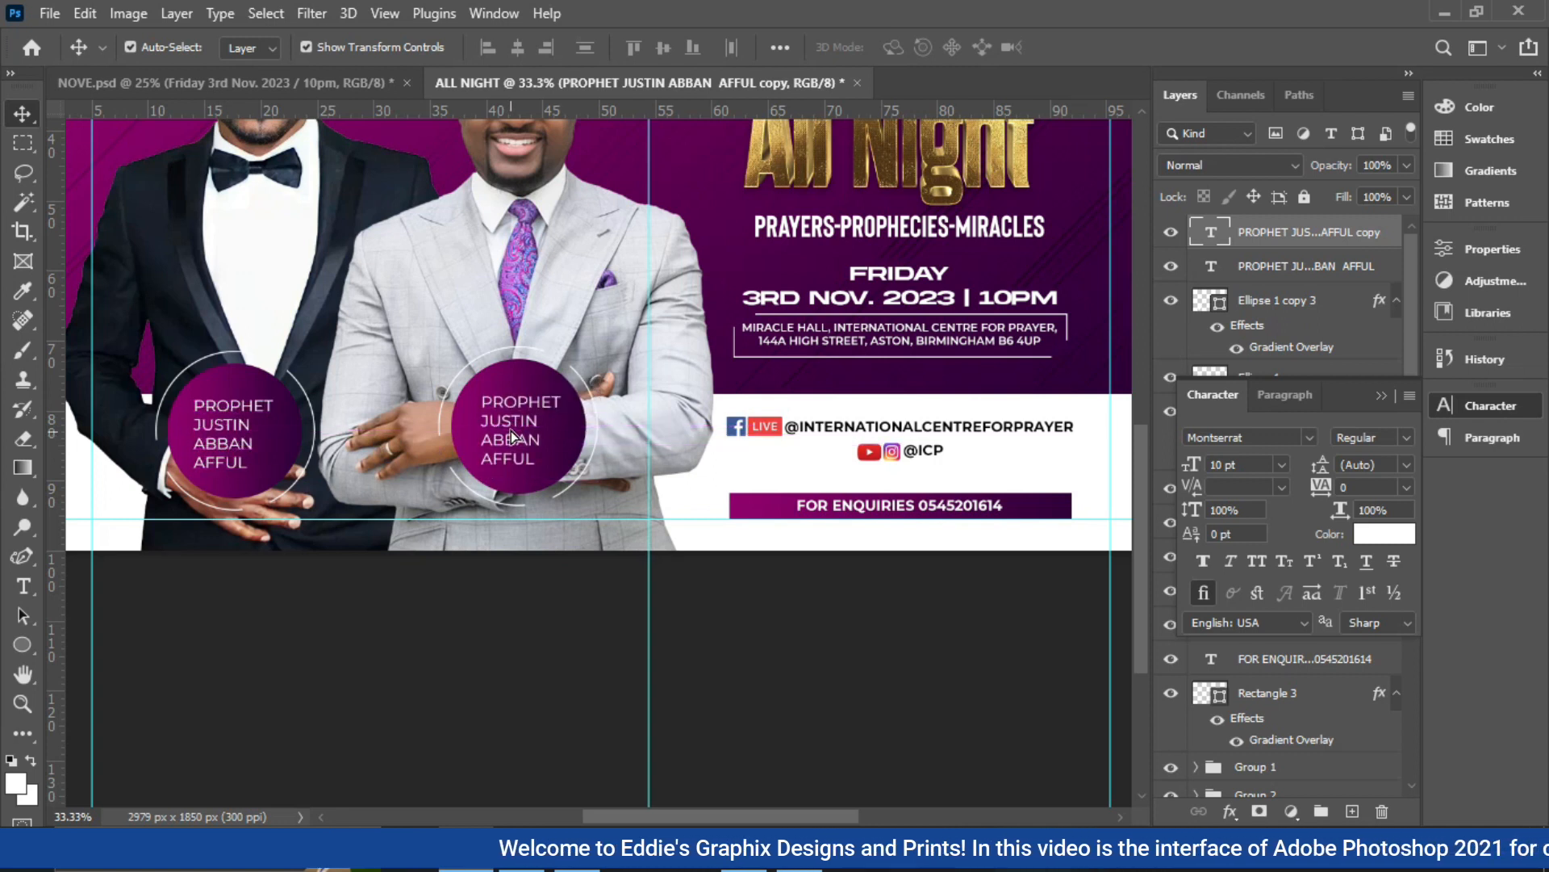
double_click(511, 438)
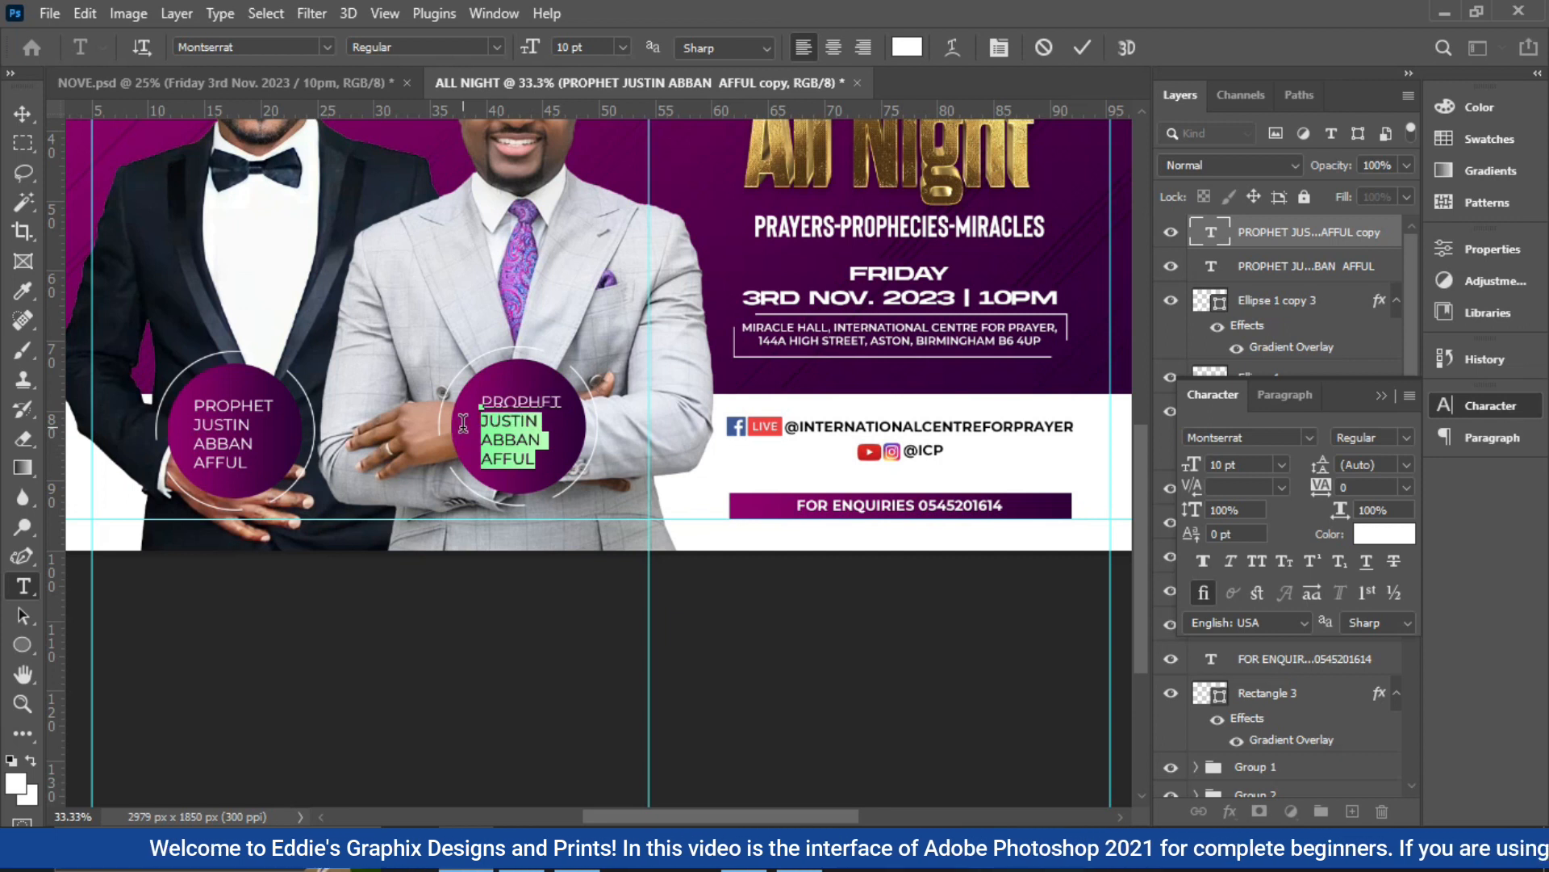
click(467, 437)
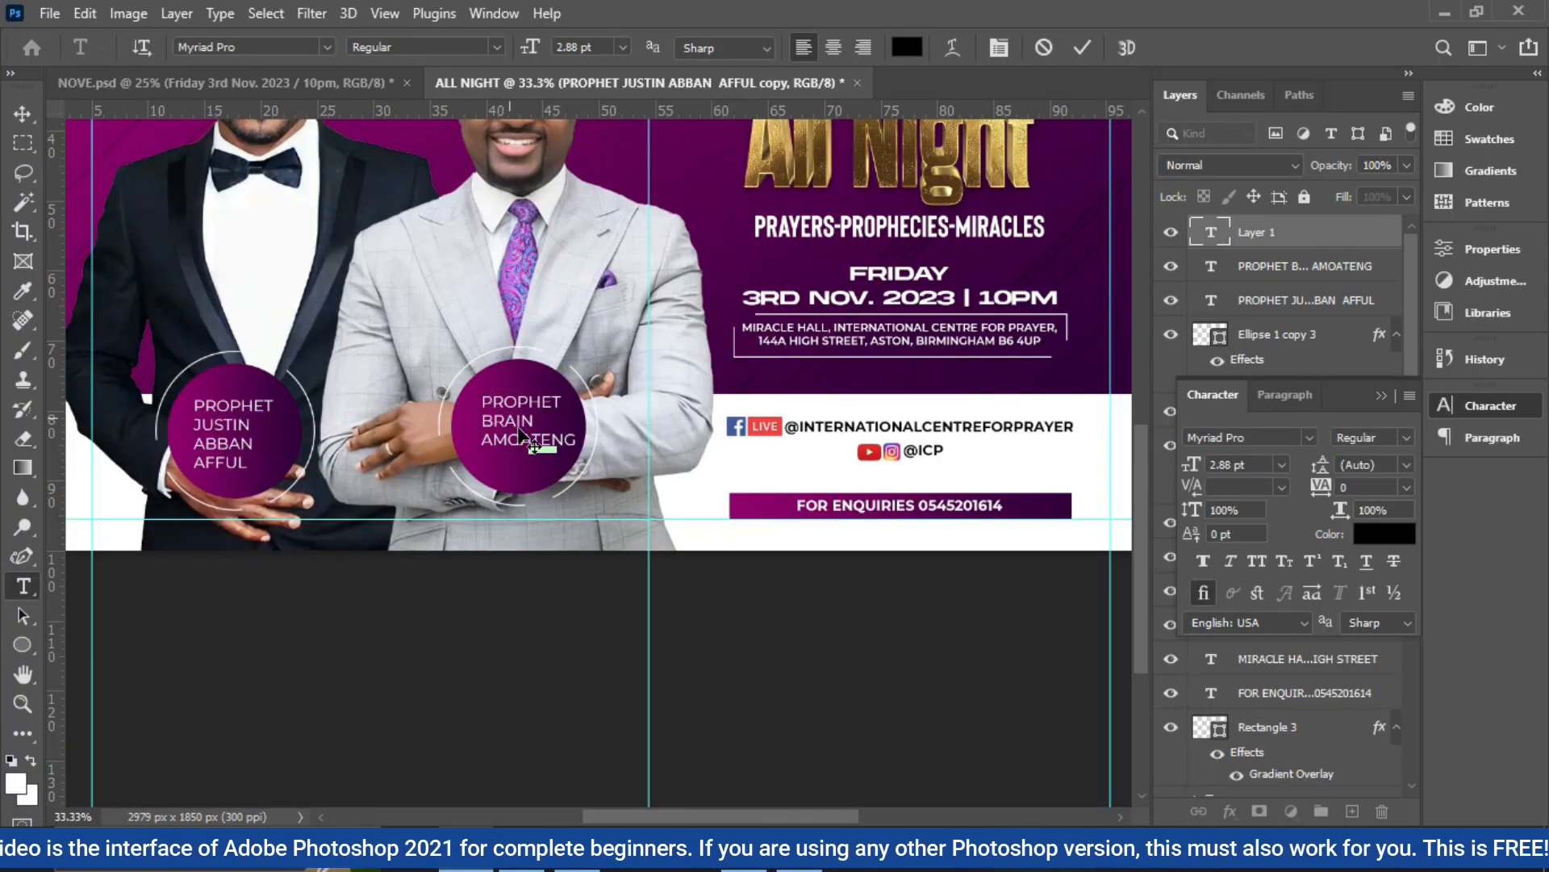
click(526, 435)
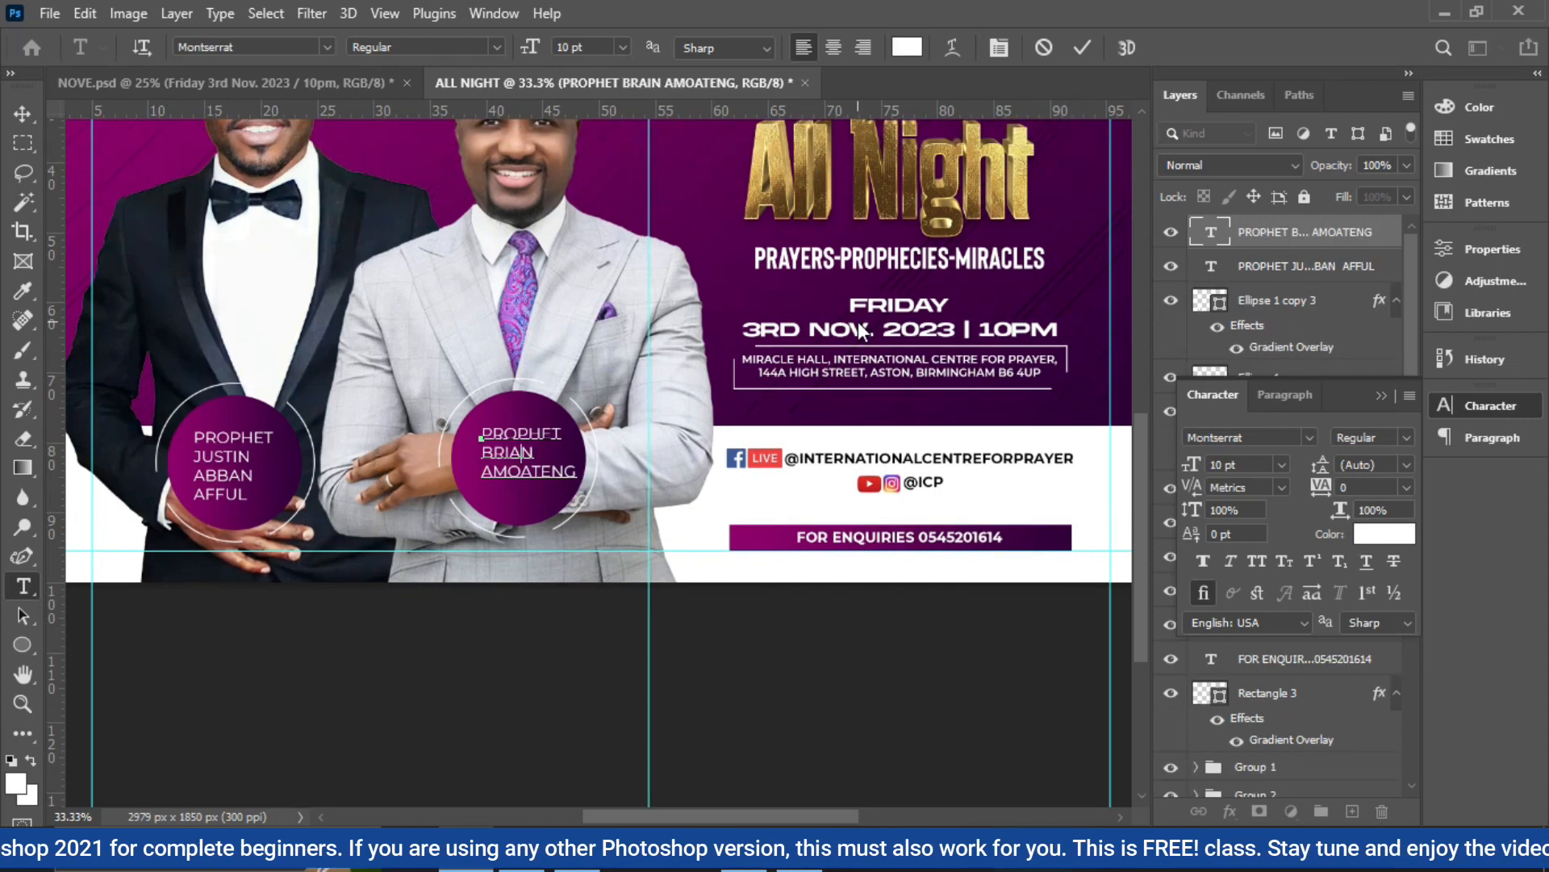
click(1082, 47)
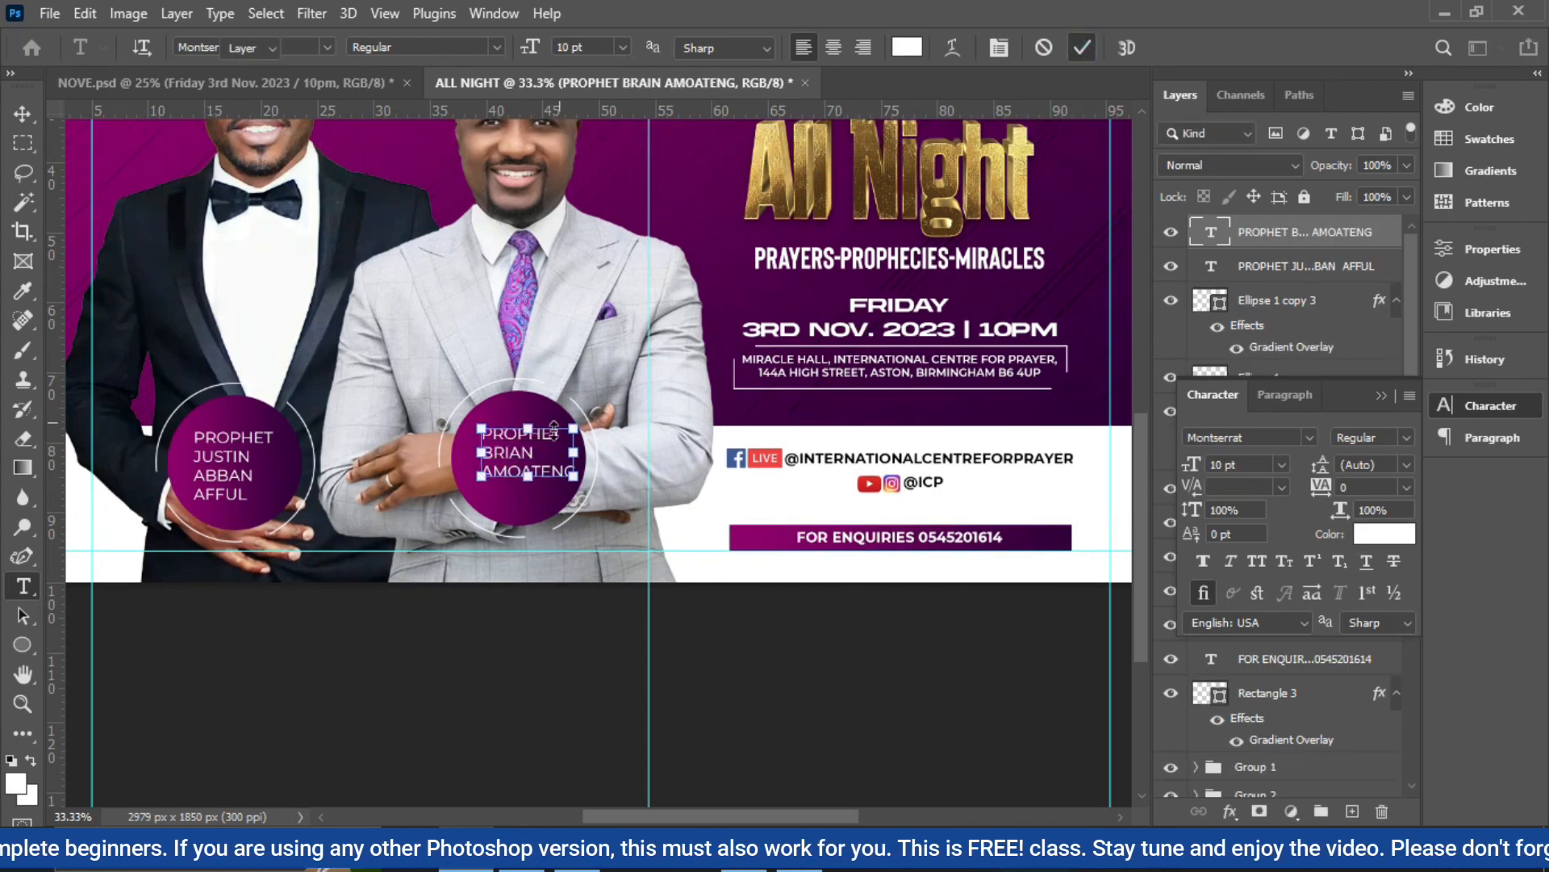
Nudge the guest speaker's name slightly down and to the left within its circle
key(v)
key(shift+Left)
key(shift+Left)
key(shift+Down)
key(shift+Down)
key(shift+Down)
key(shift+Down)
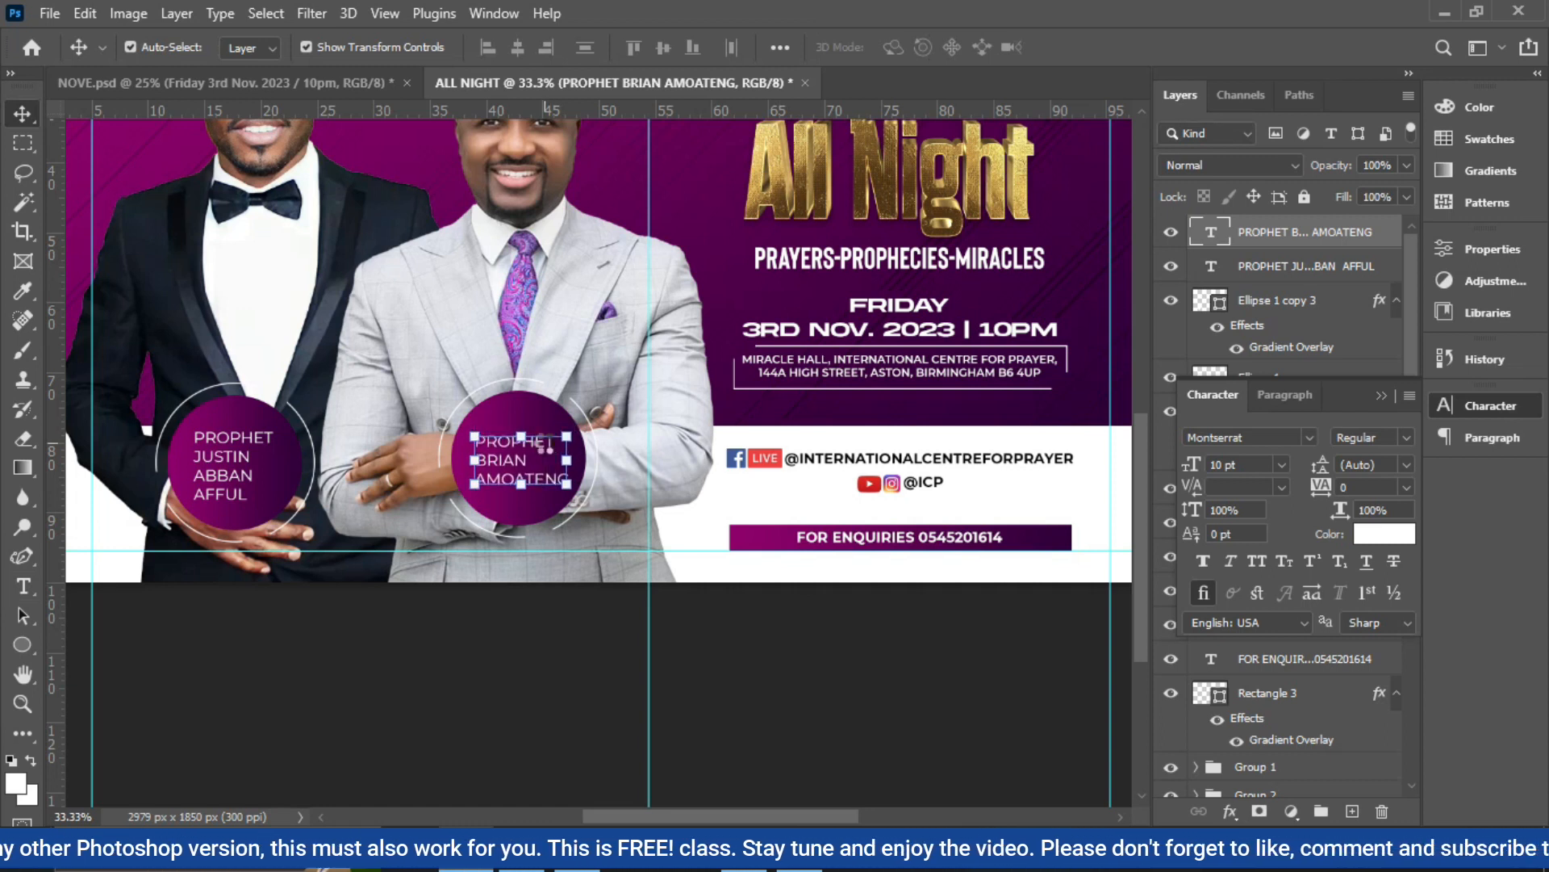
Duplicate the guest speaker's name just above the original and change the copy's text to GUEST SPEAKER
drag(542, 469, 531, 423)
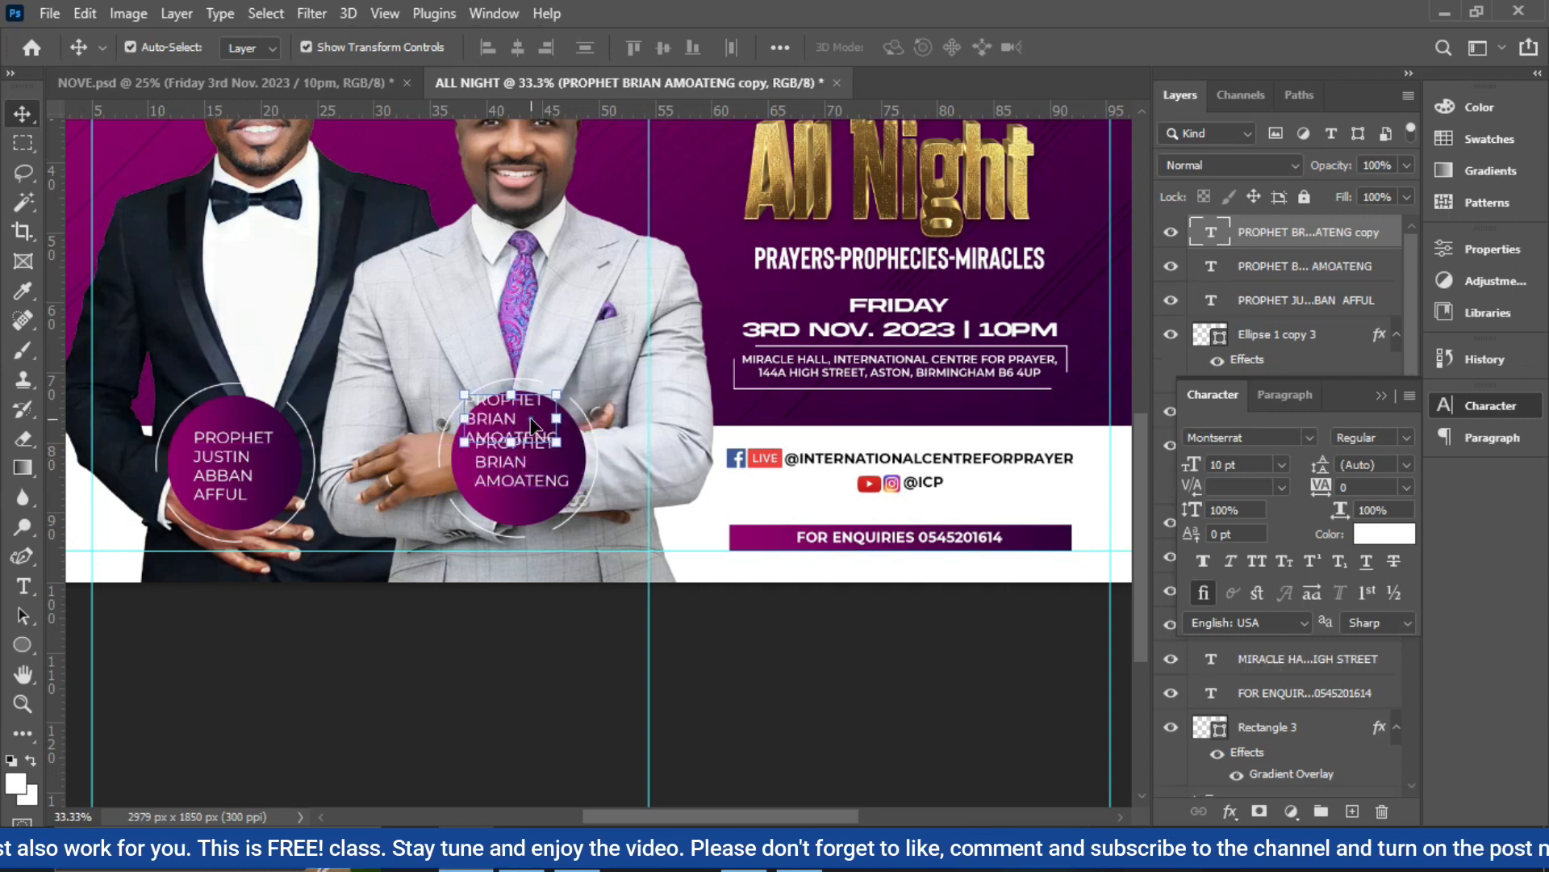
double_click(531, 420)
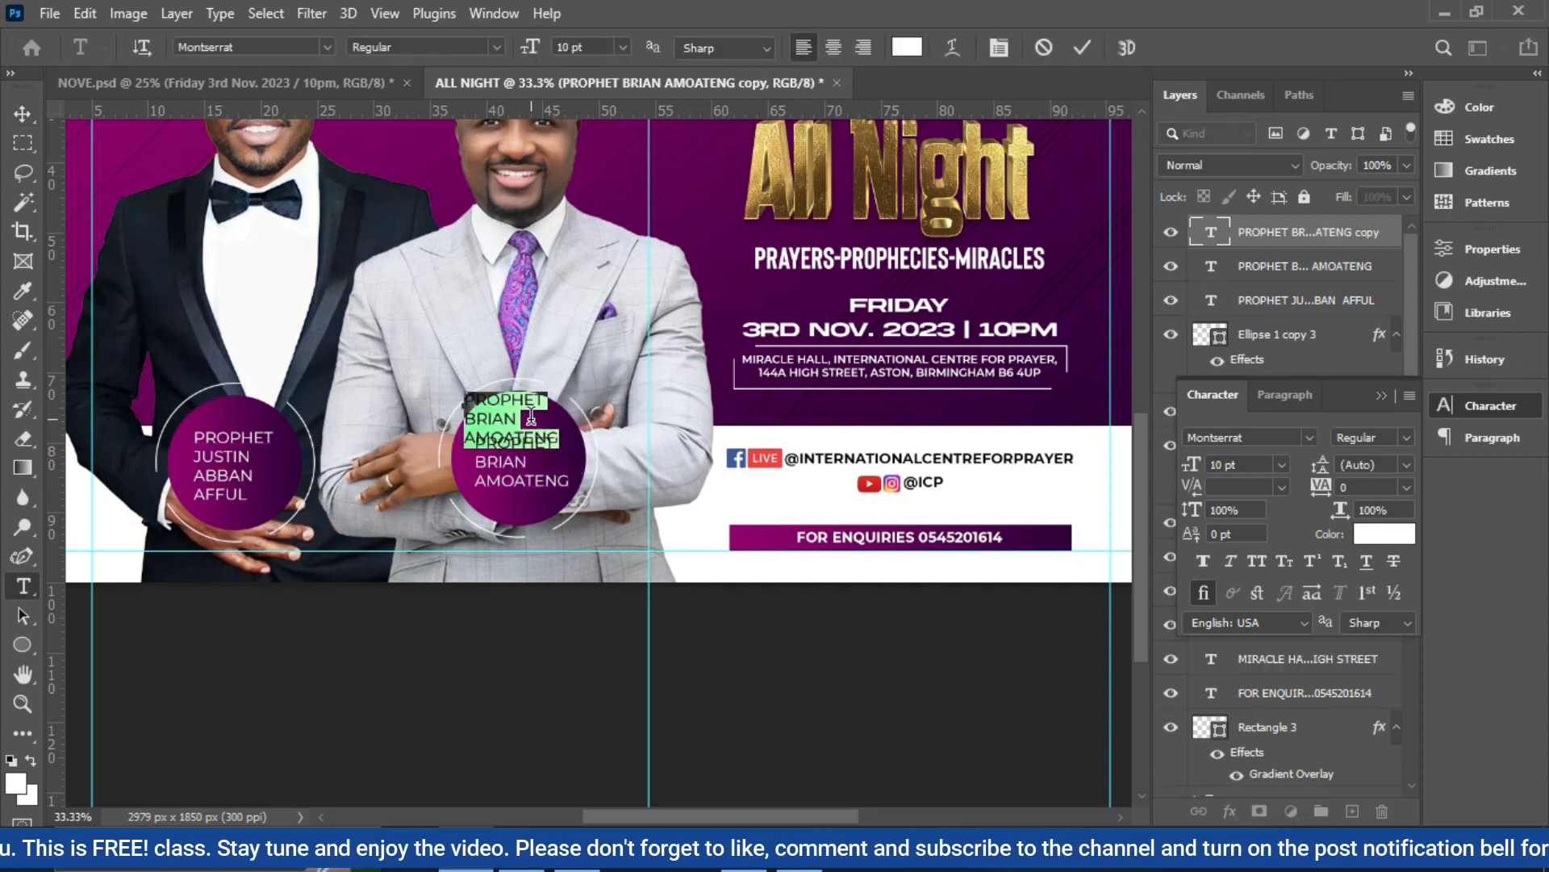
text(GUEST SPEAKER)
click(1082, 47)
Style the GUEST SPEAKER label as Bold at 6 pt and place it directly above the guest's name inside the circle
click(1404, 441)
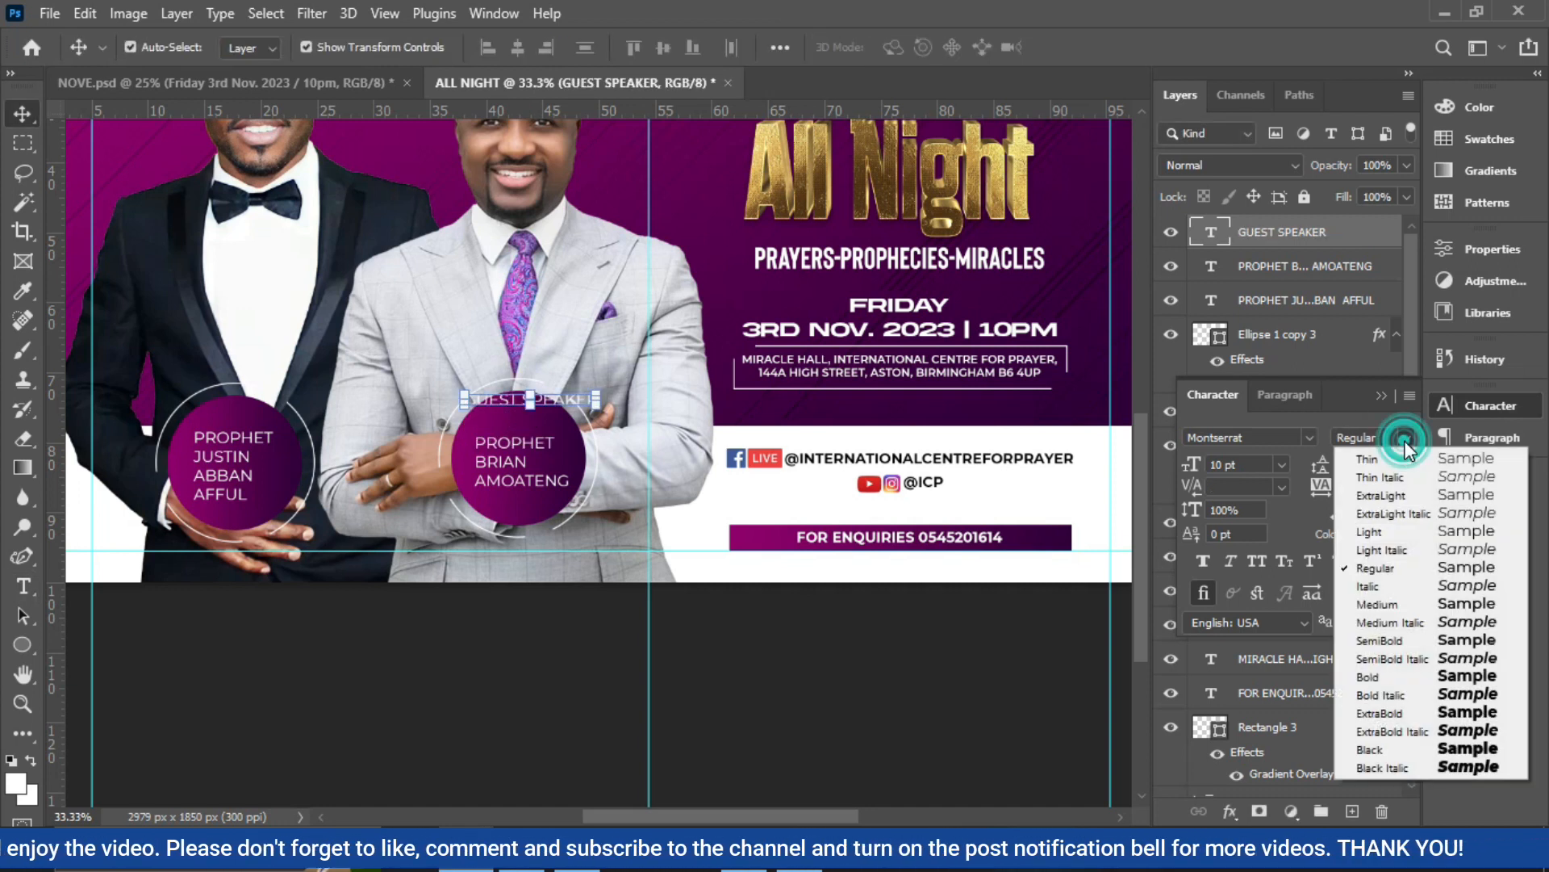
click(1376, 675)
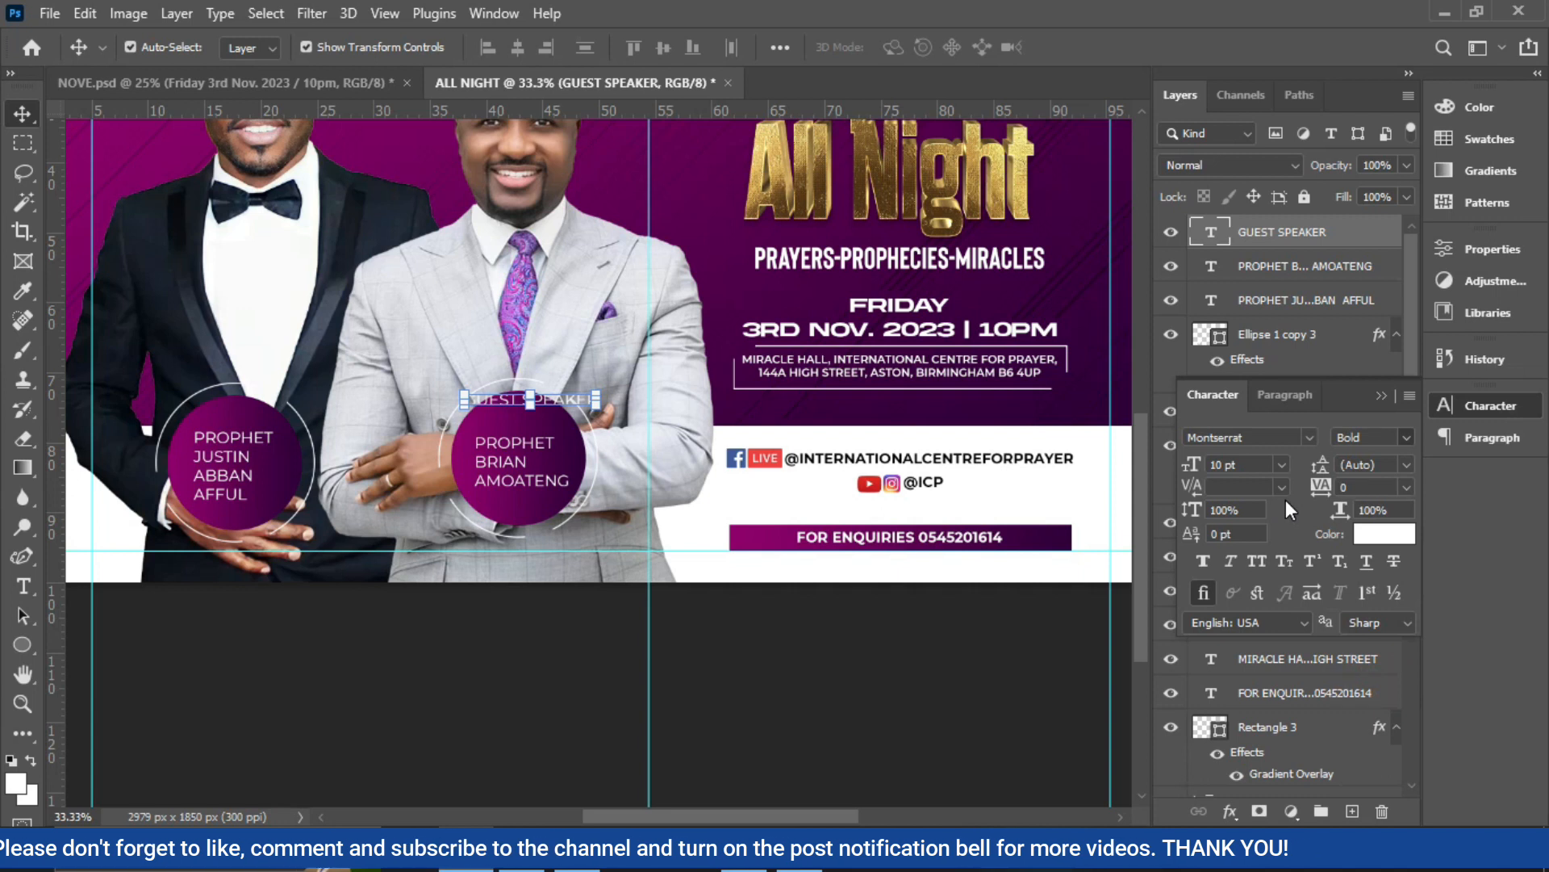
click(1282, 461)
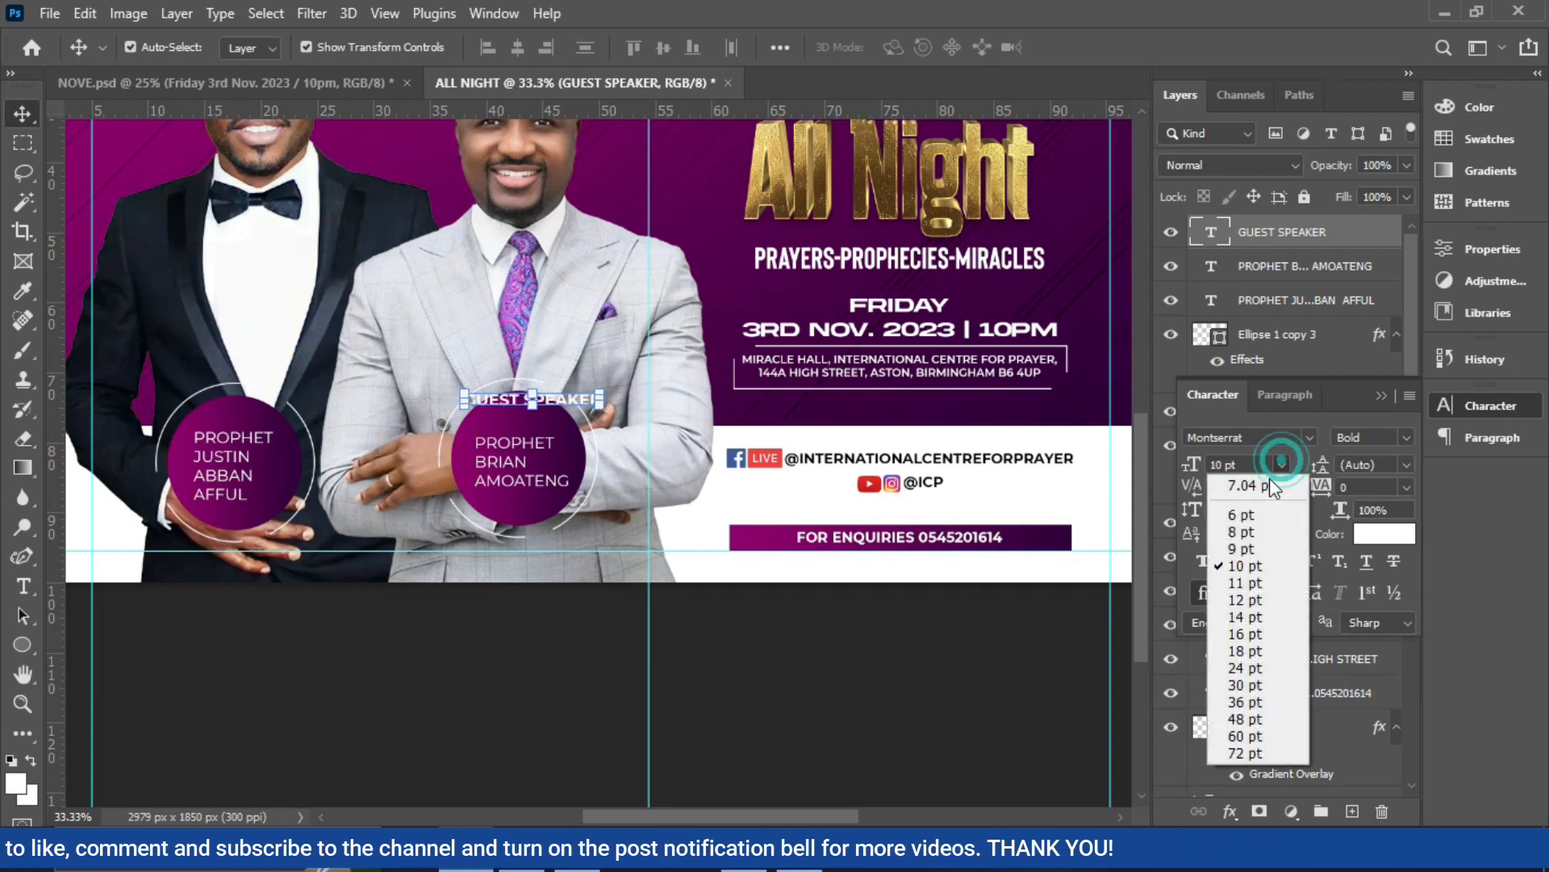
click(1252, 531)
drag(605, 399, 575, 398)
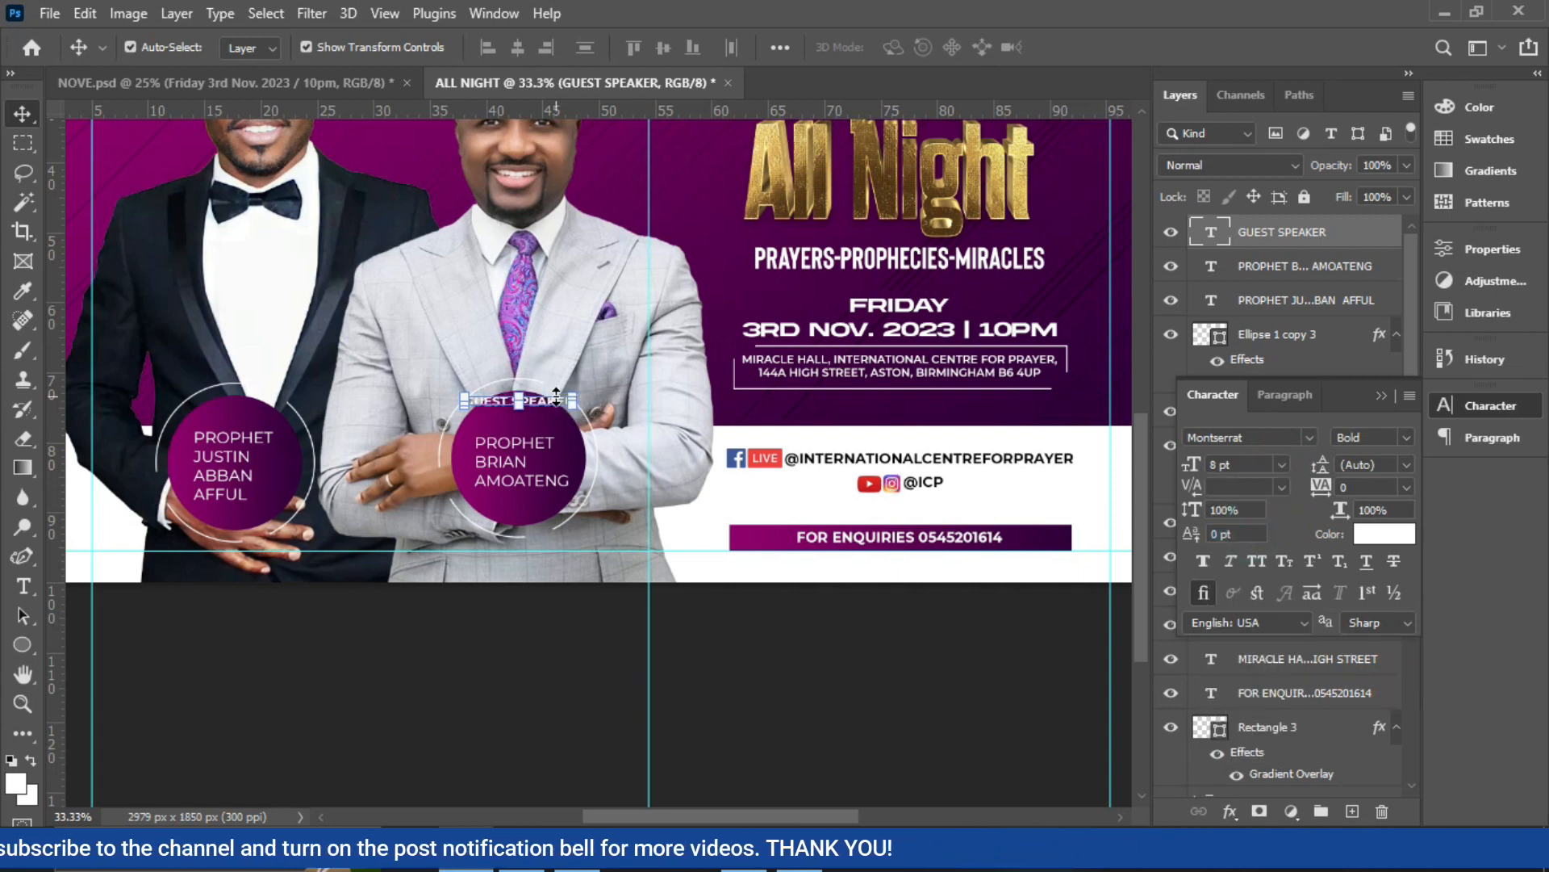
click(1281, 464)
click(1234, 483)
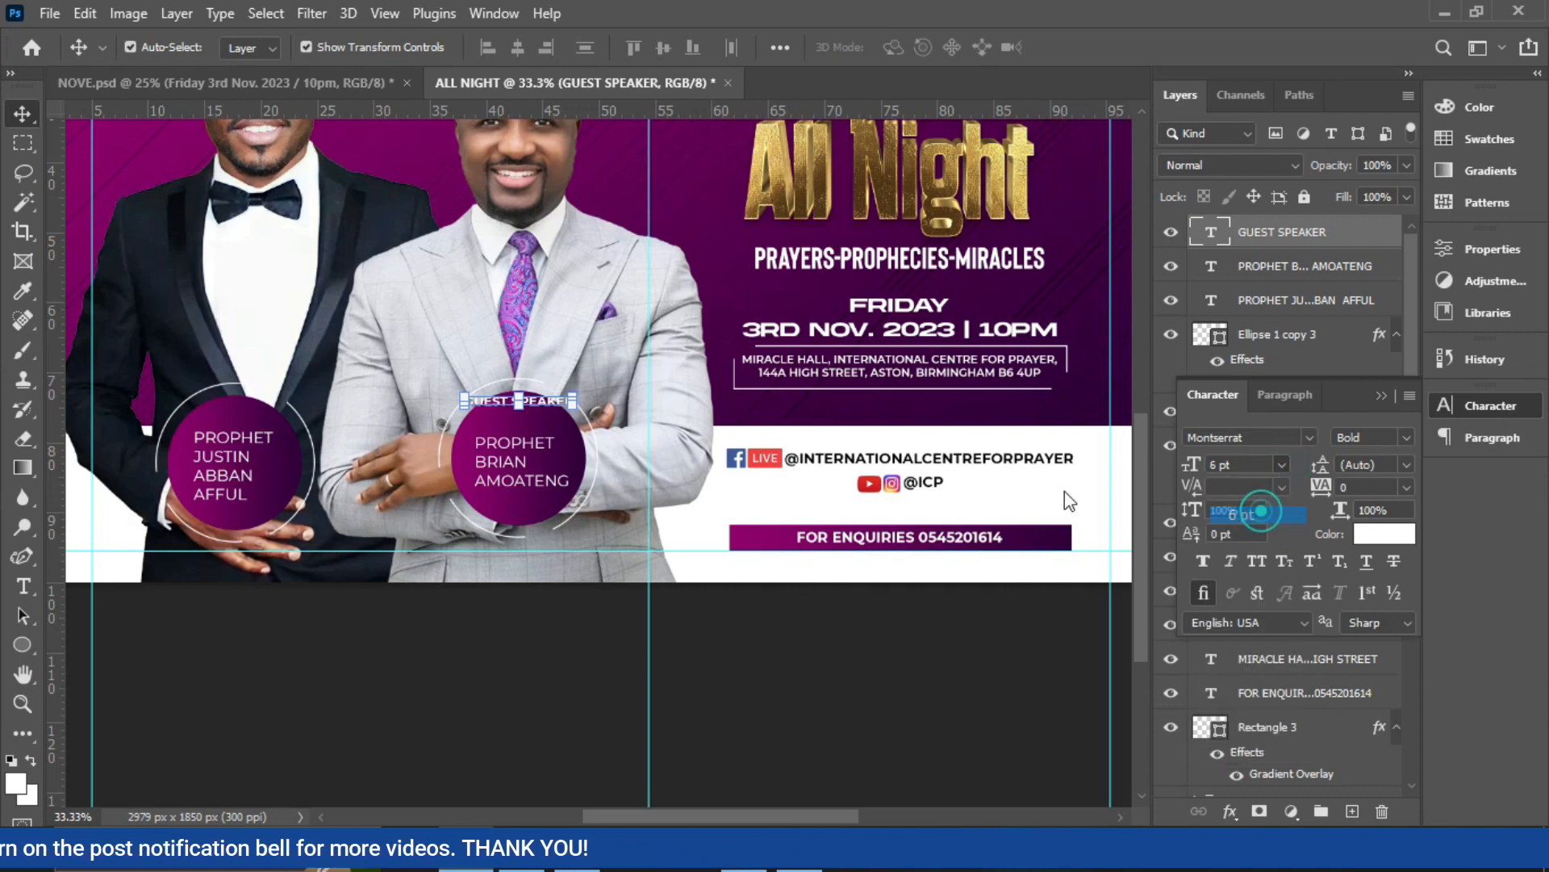
drag(573, 400, 537, 420)
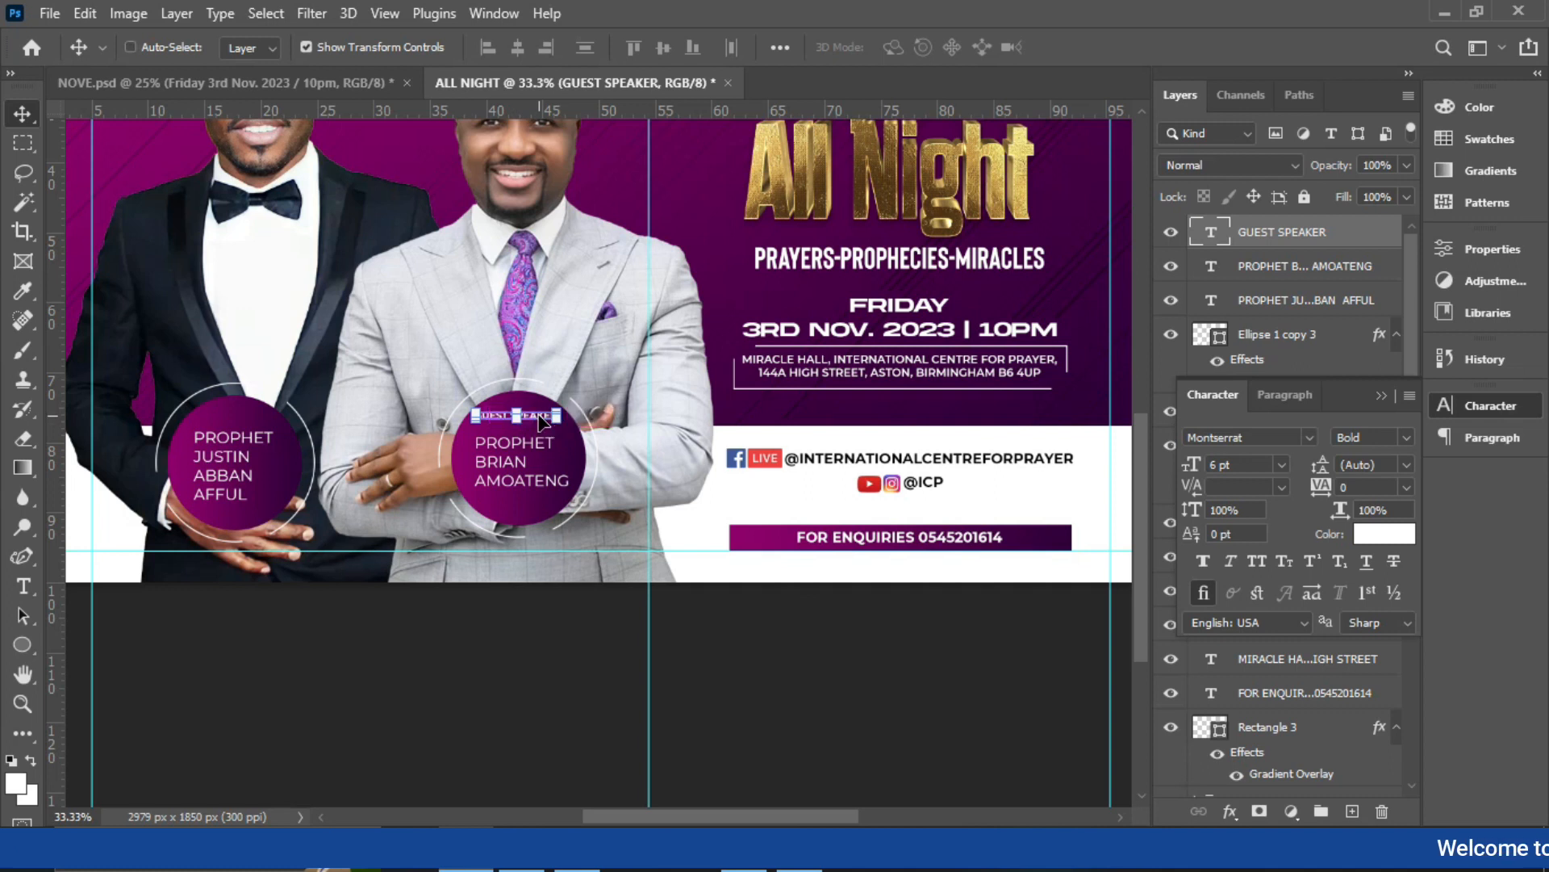
Duplicate the GUEST SPEAKER label above the name in the other circle and change the copy's text to HOST
key(ctrl+j)
drag(242, 424, 251, 420)
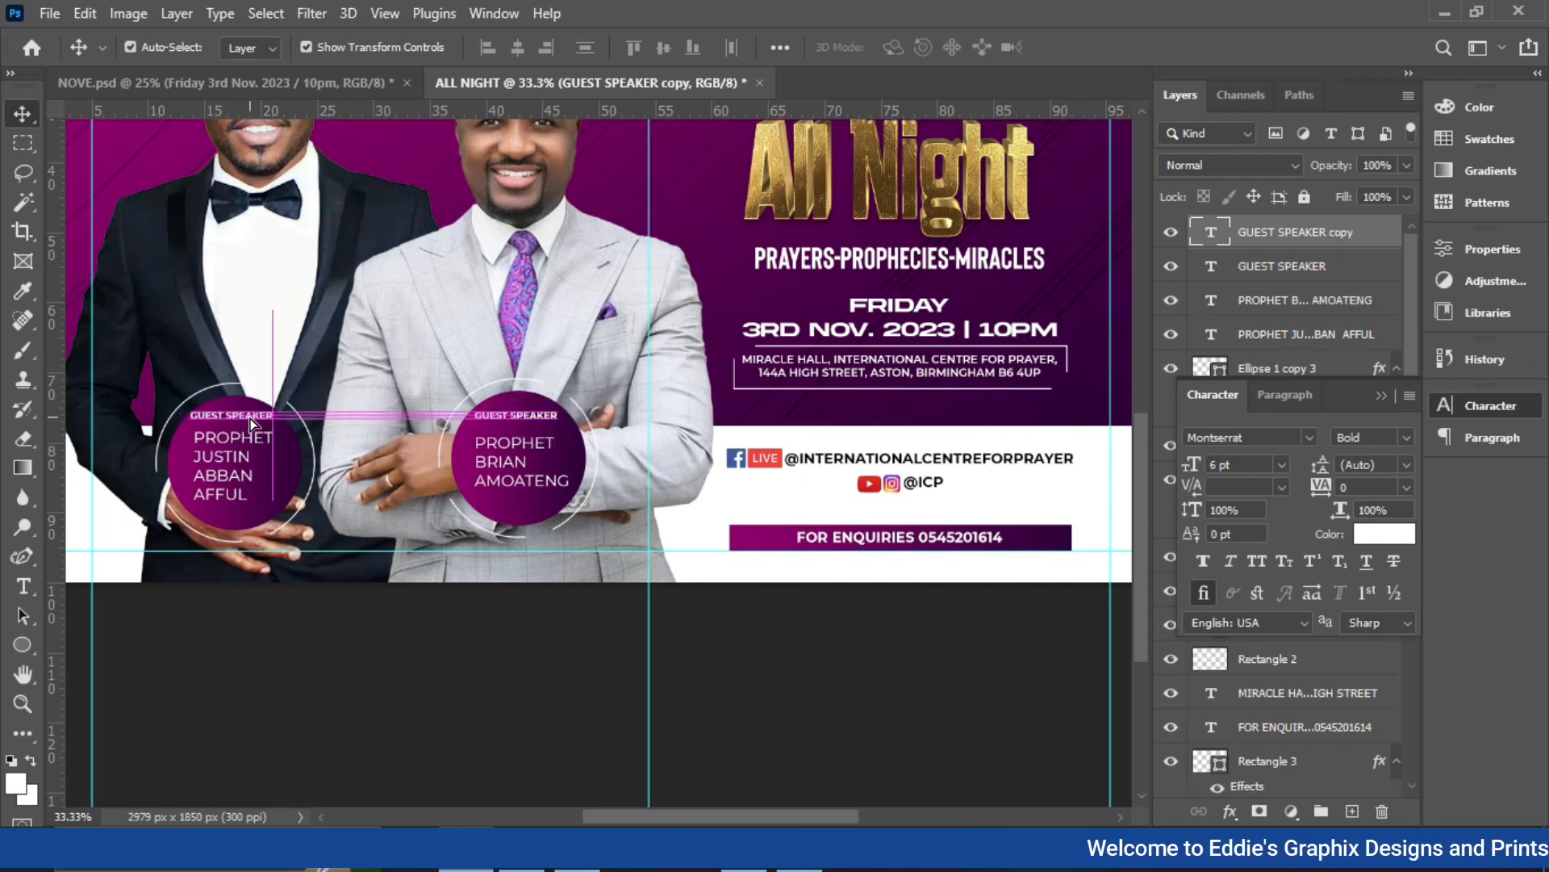
double_click(250, 415)
click(250, 415)
key(ctrl+a)
text(HOST)
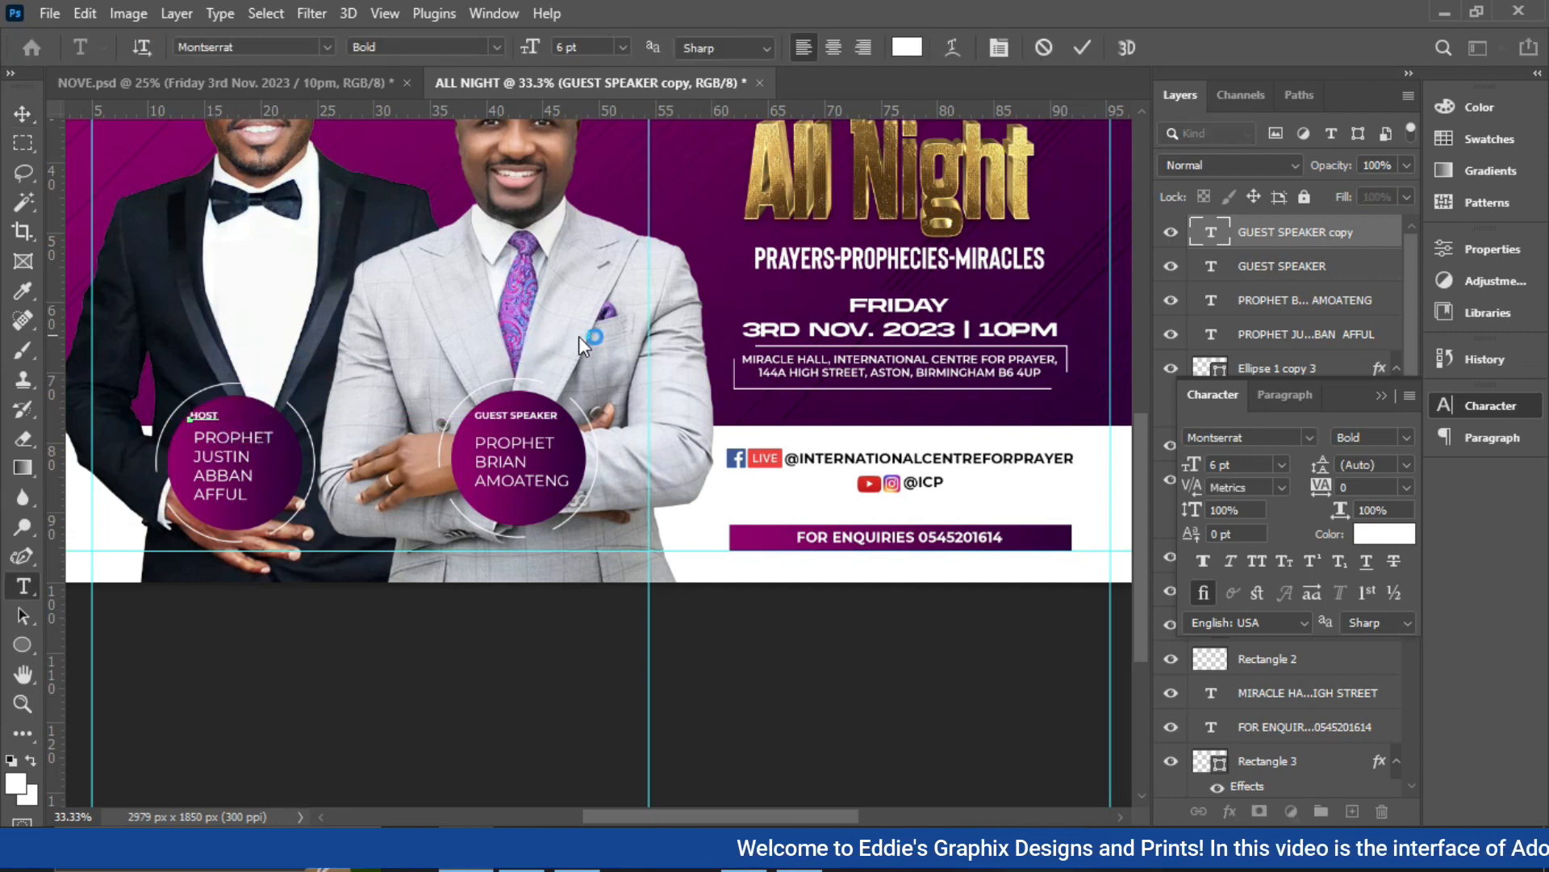
click(1081, 49)
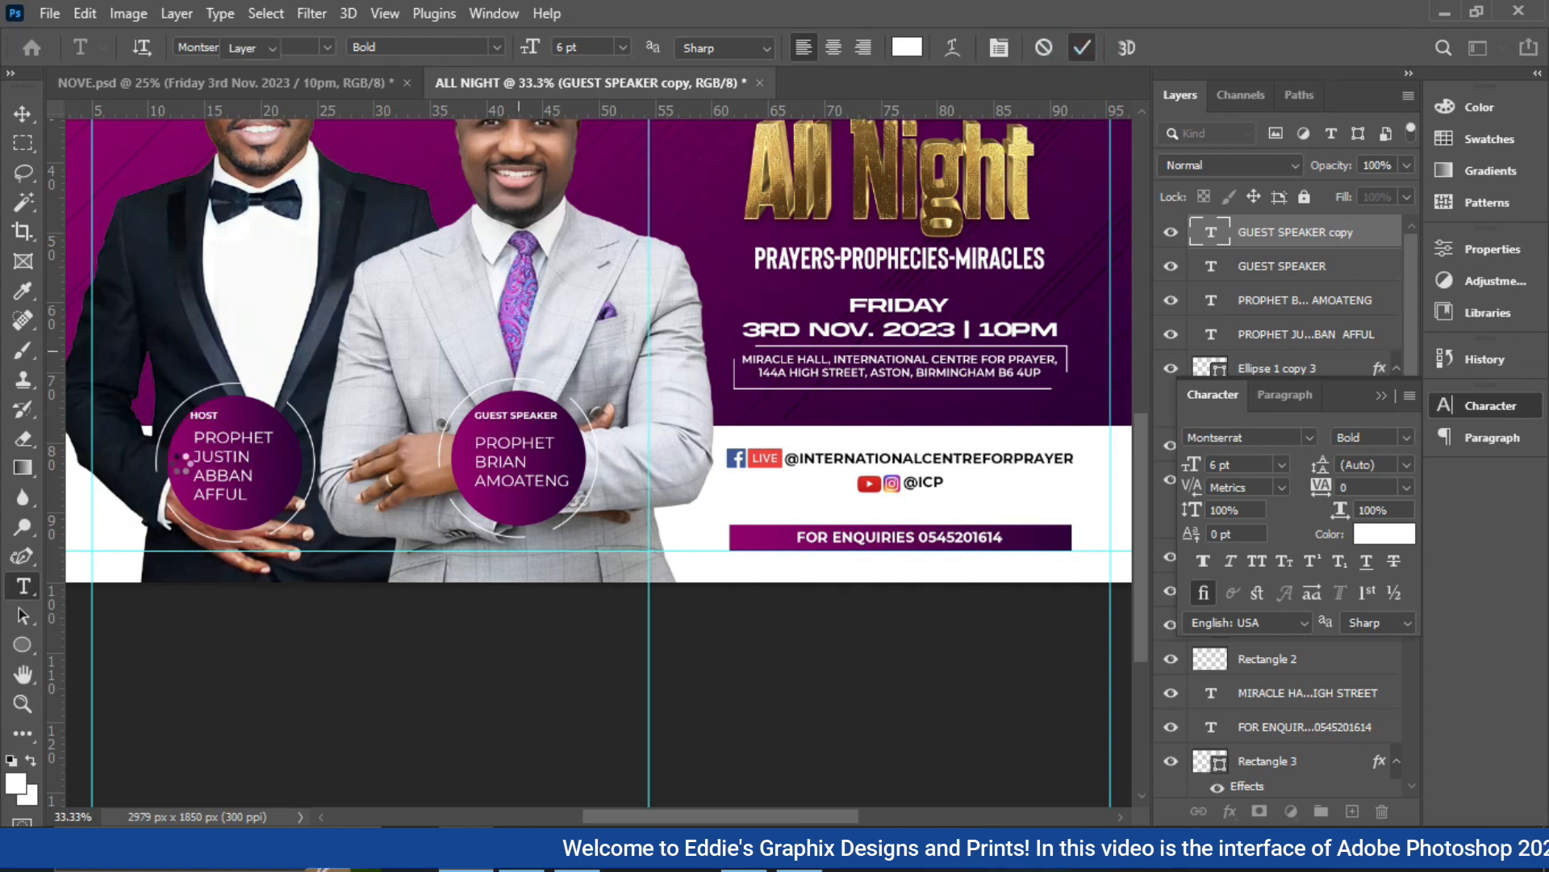
Move the HOST label to the right so it sits centred above the host's name
key(v)
click(220, 663)
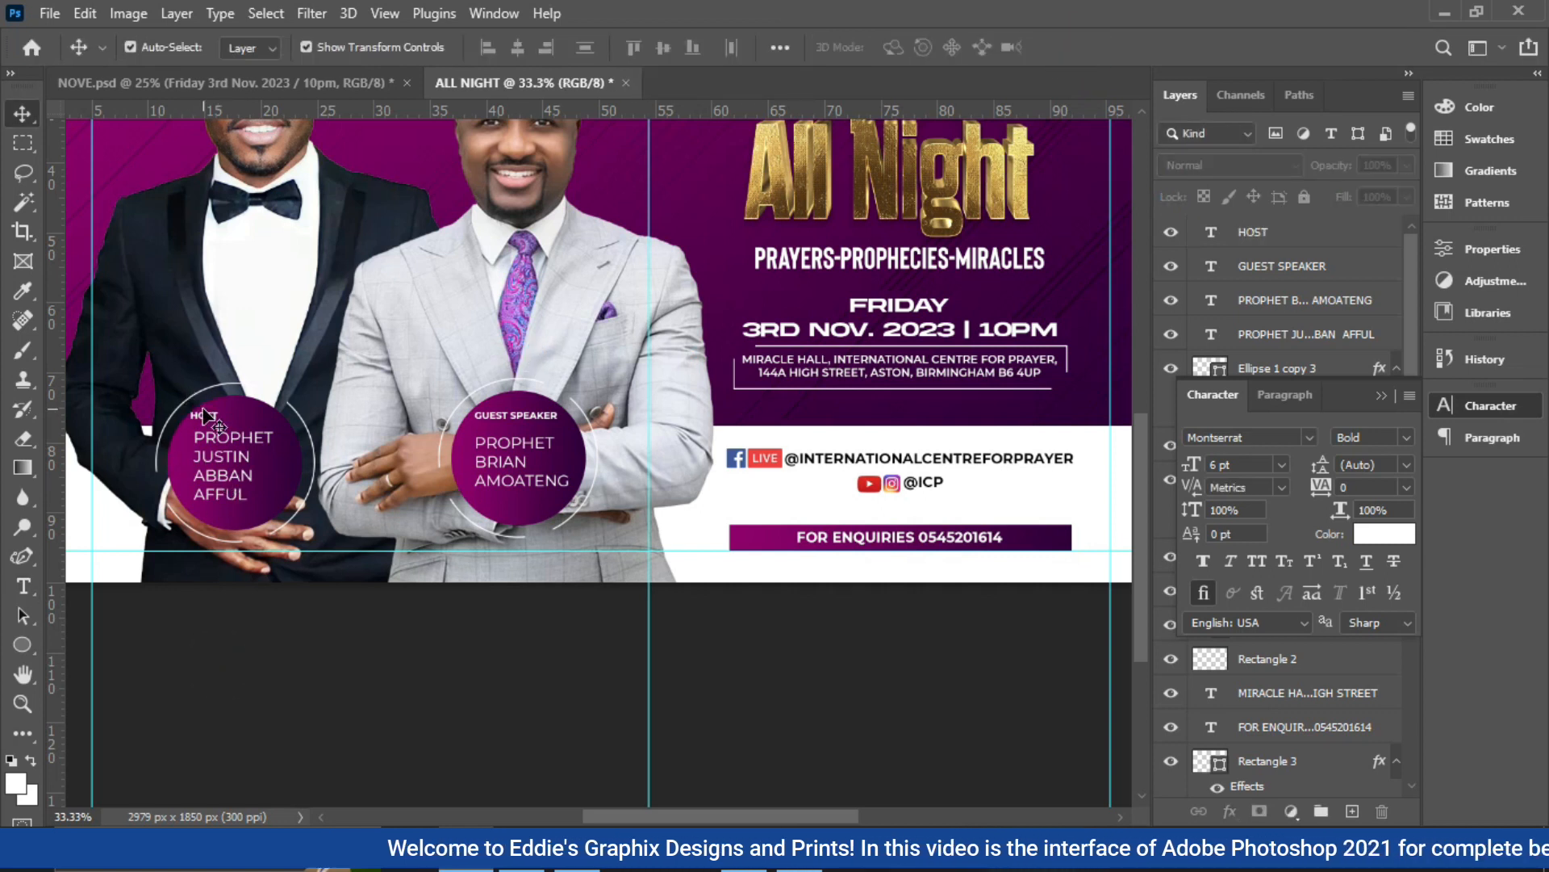
drag(208, 420, 231, 416)
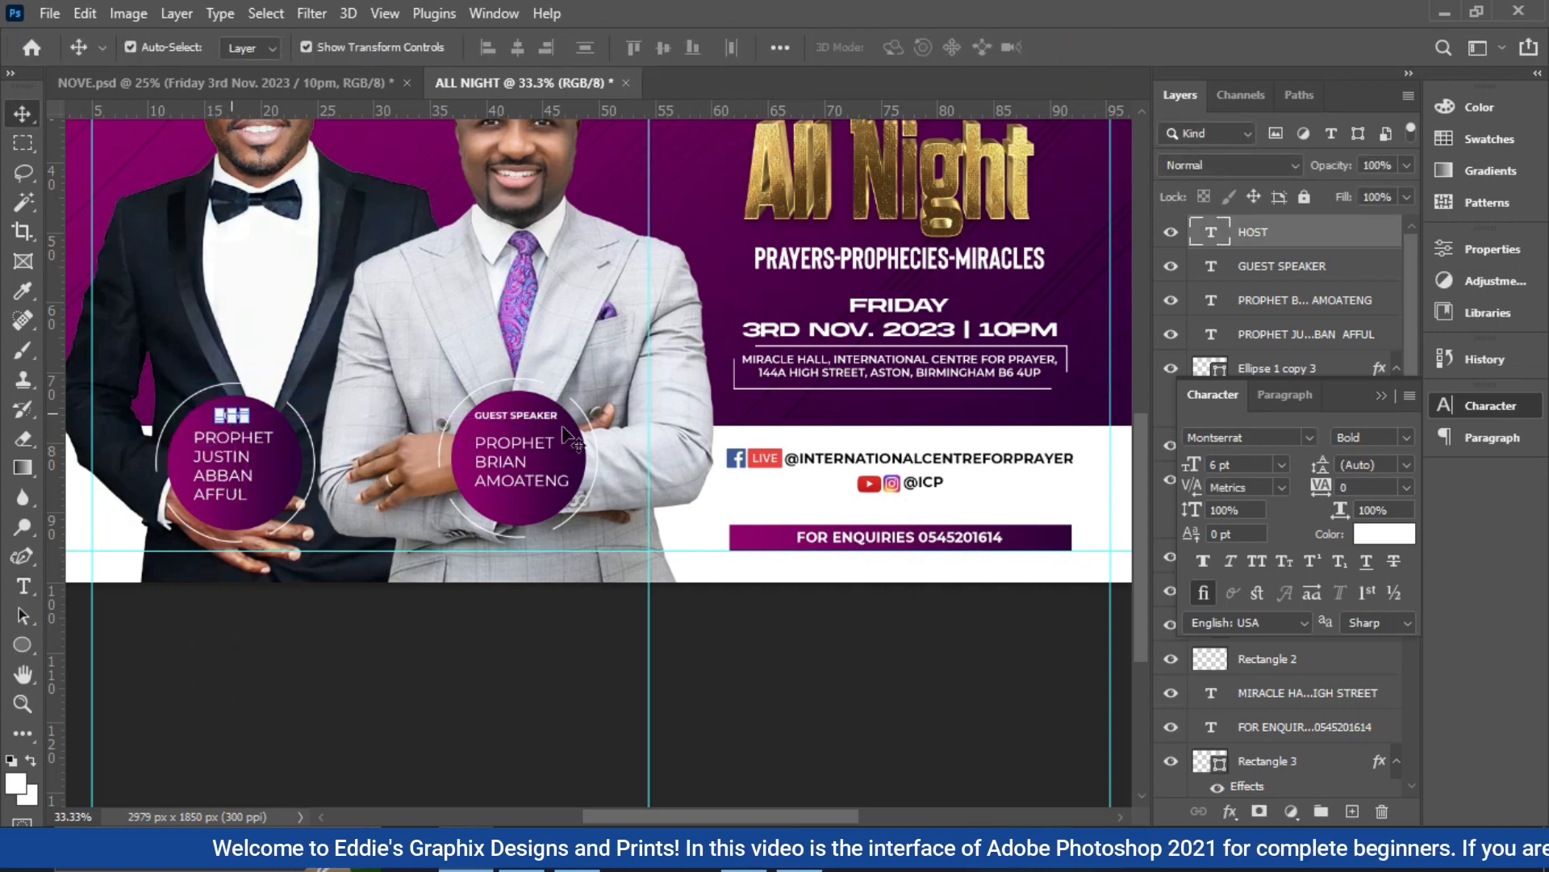
Recolour the GUEST SPEAKER label golden yellow (ffd600), sampling the colour from the gold title
click(1383, 394)
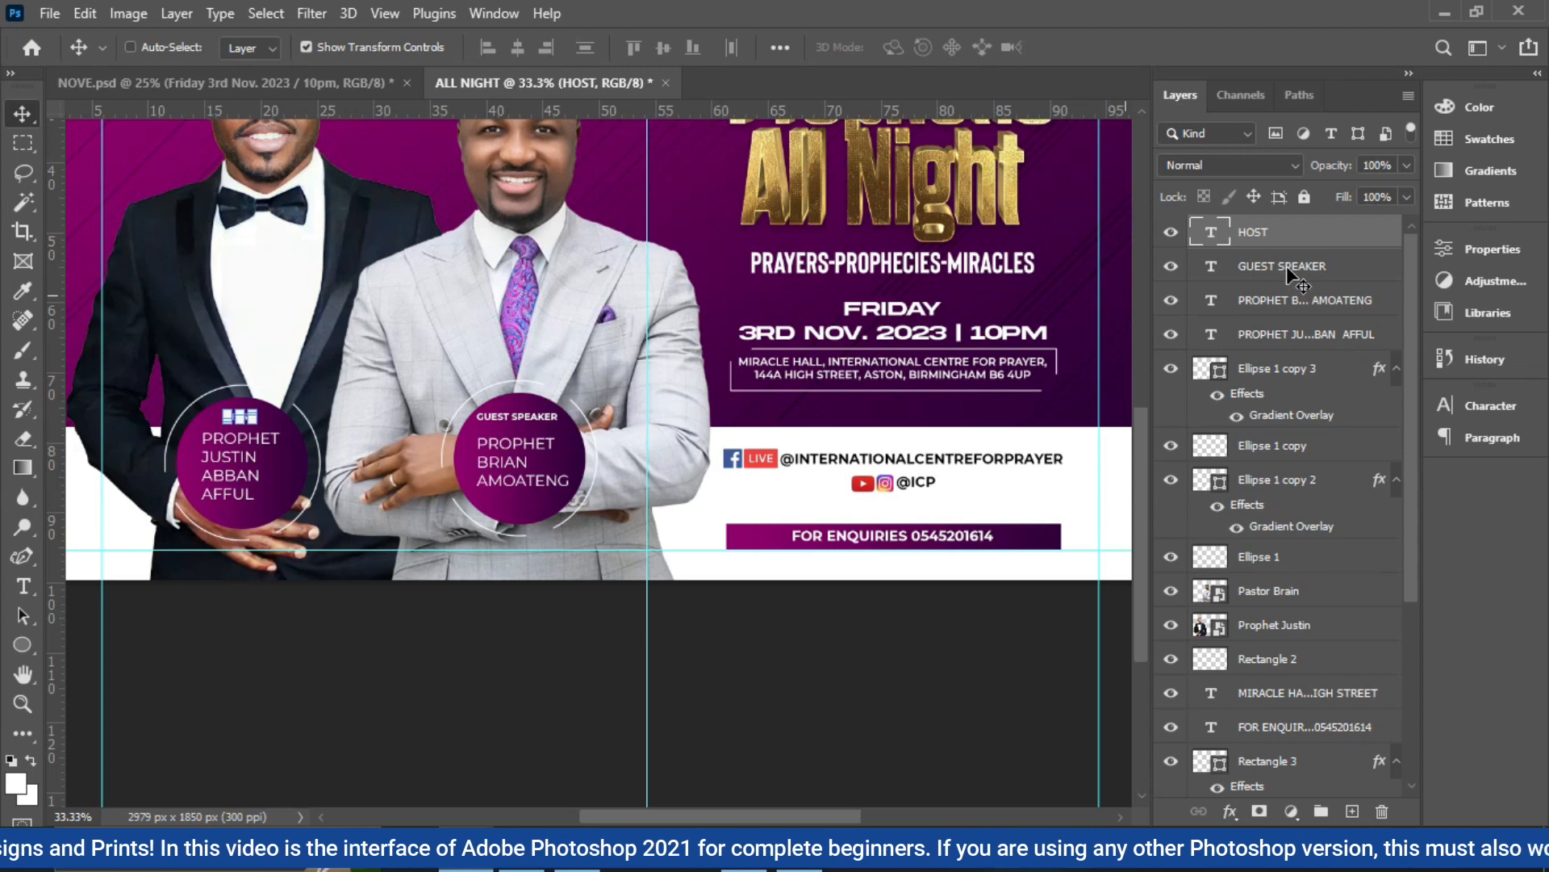
key(ctrl+minus)
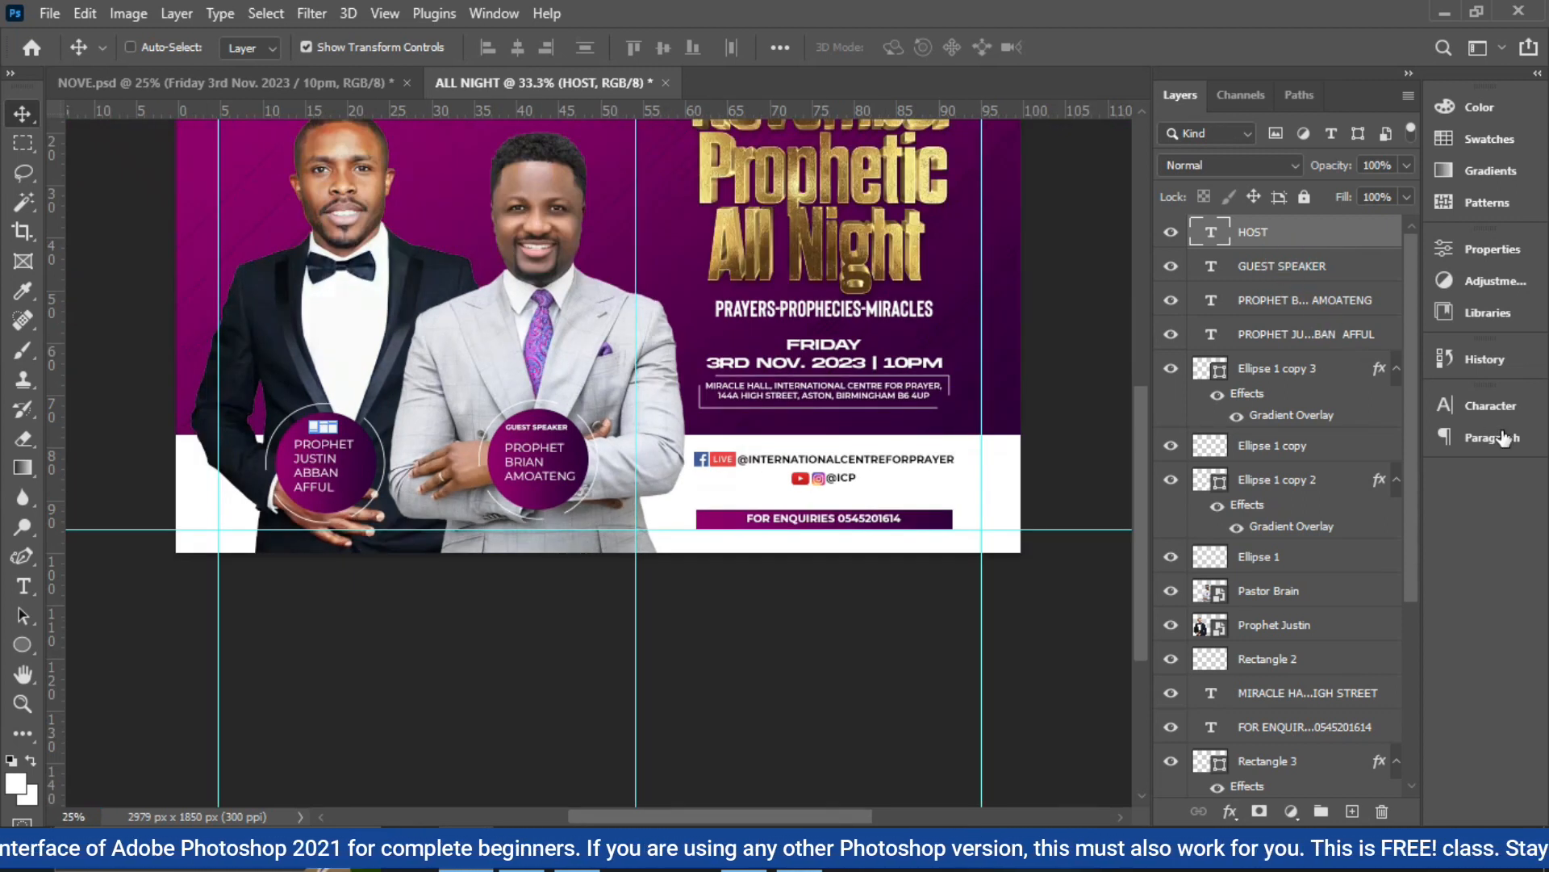
click(1487, 412)
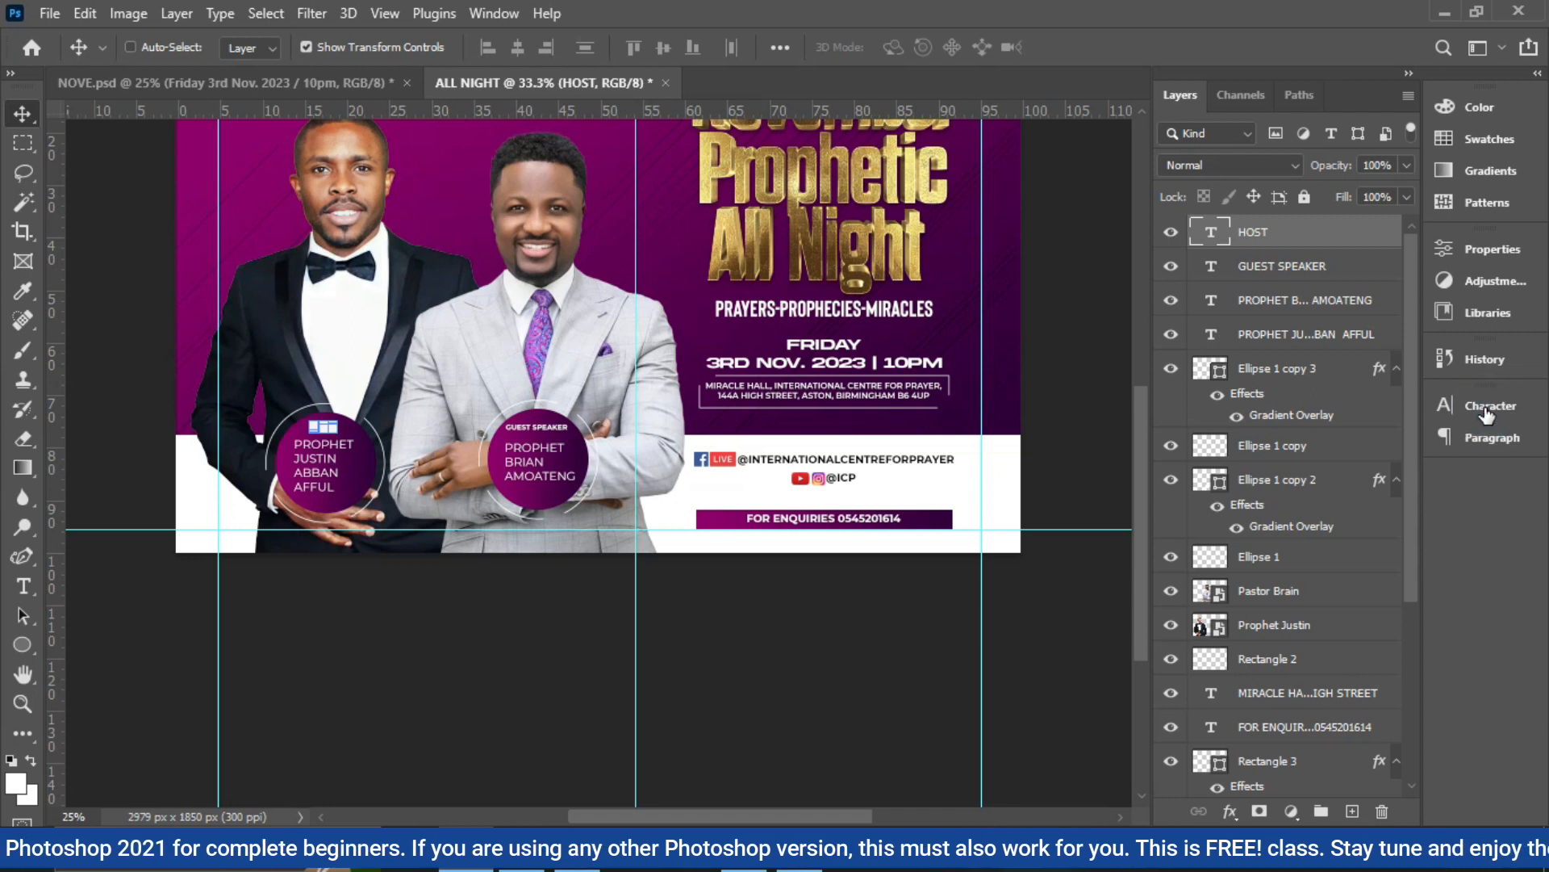
click(1282, 266)
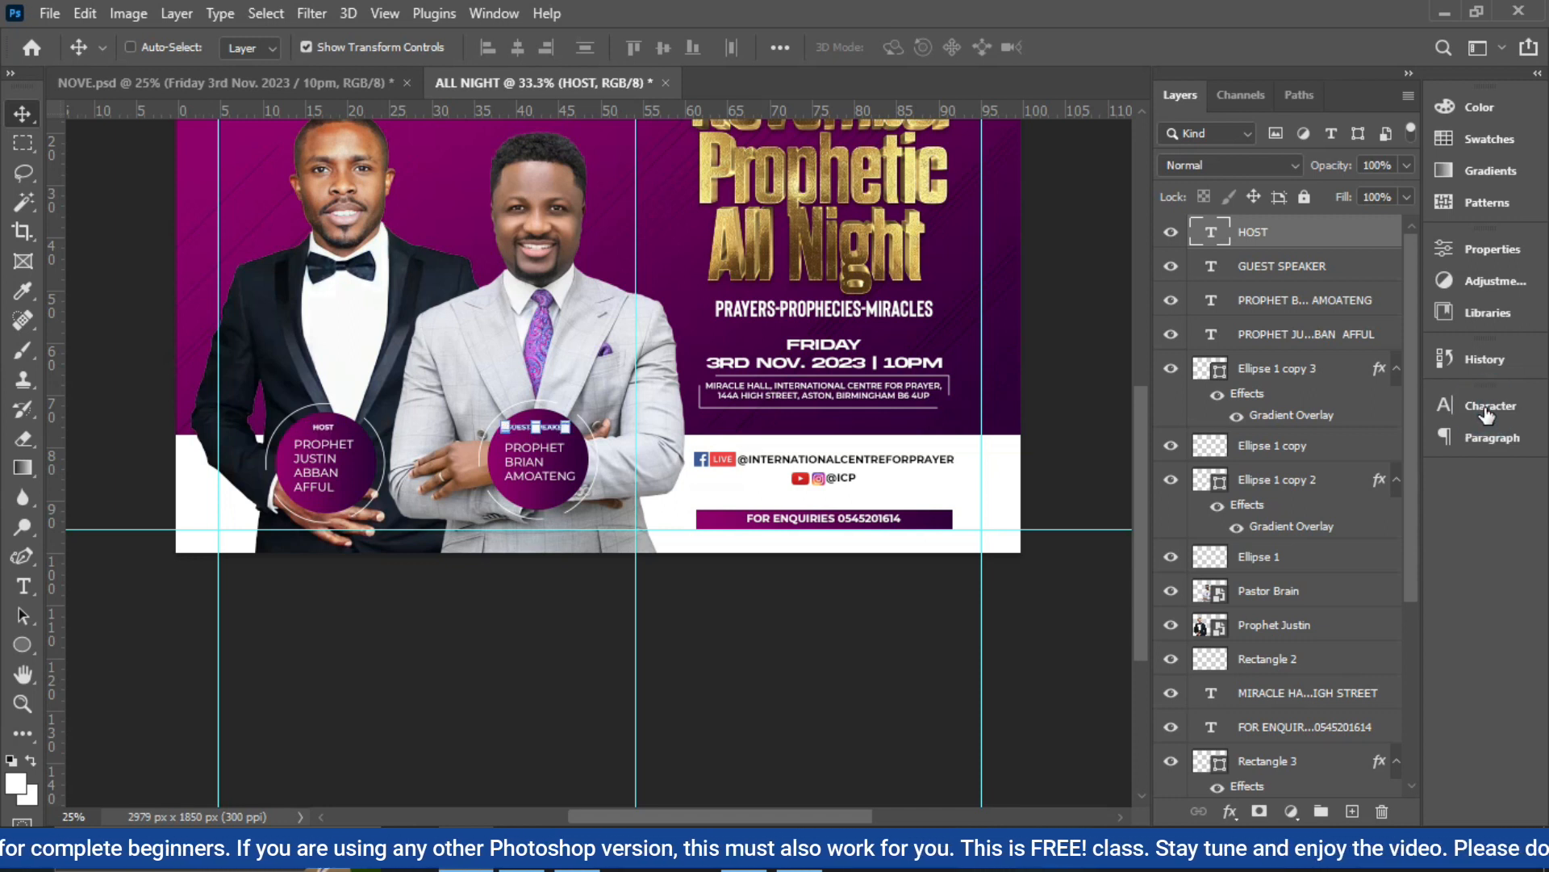
click(1370, 536)
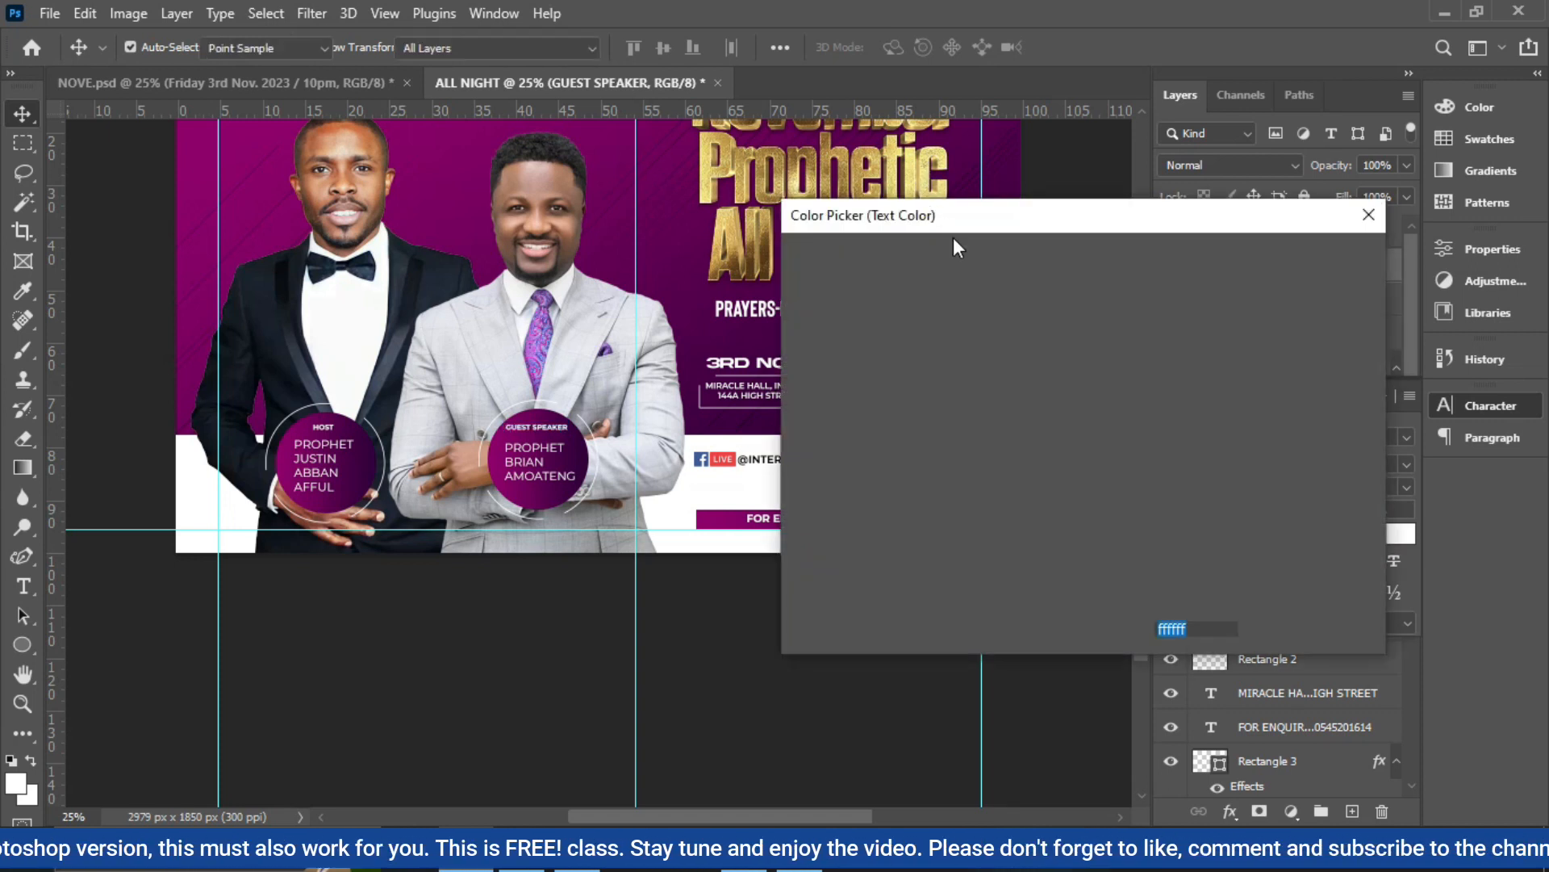
drag(932, 220, 1077, 221)
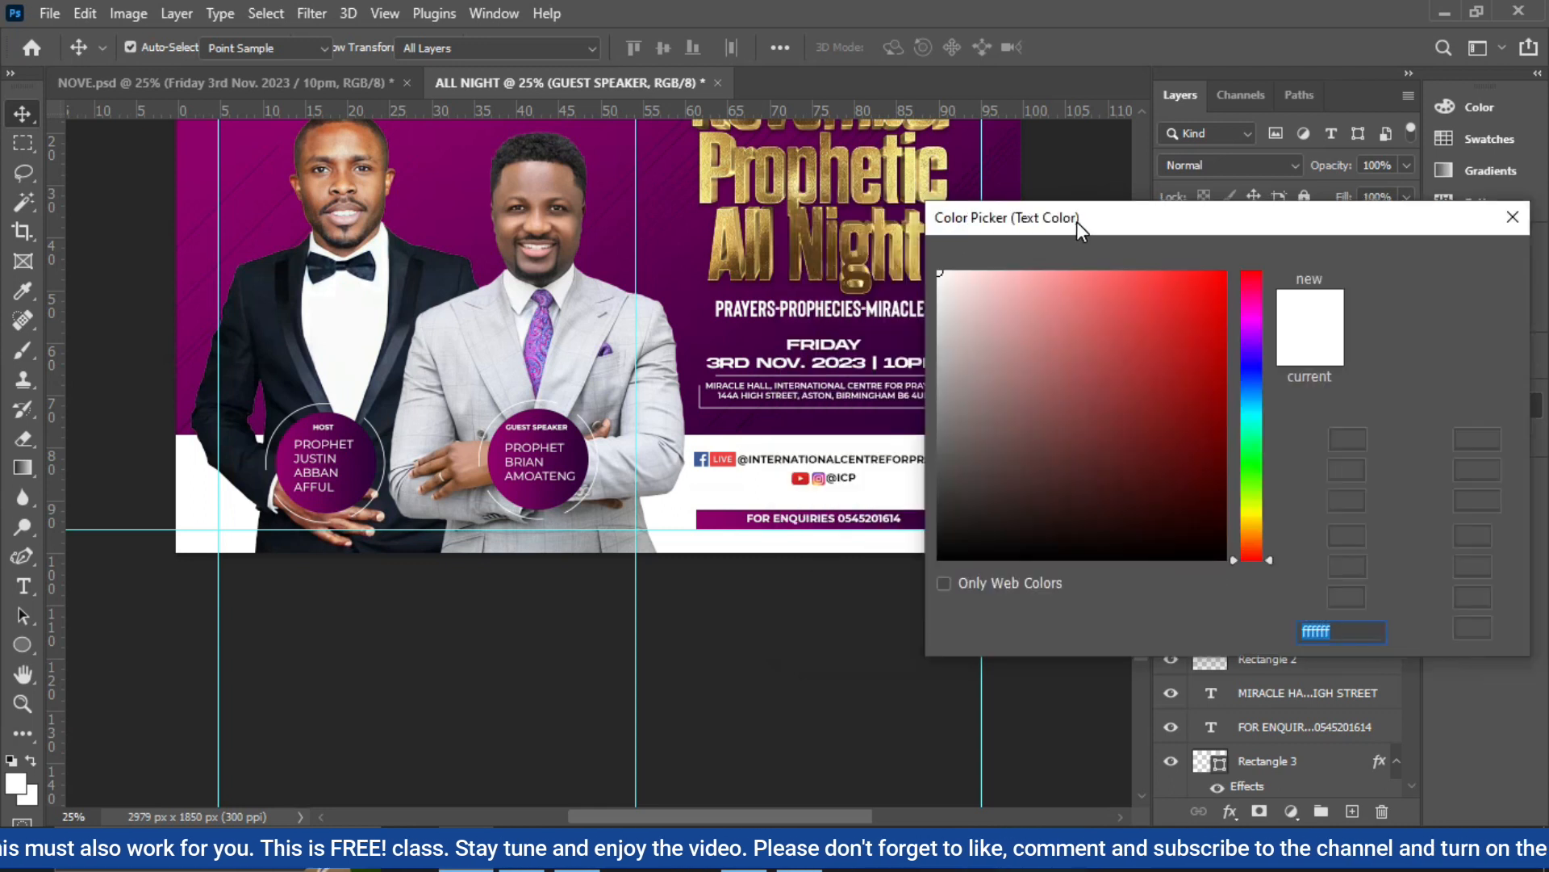
click(911, 175)
drag(1167, 348, 1324, 213)
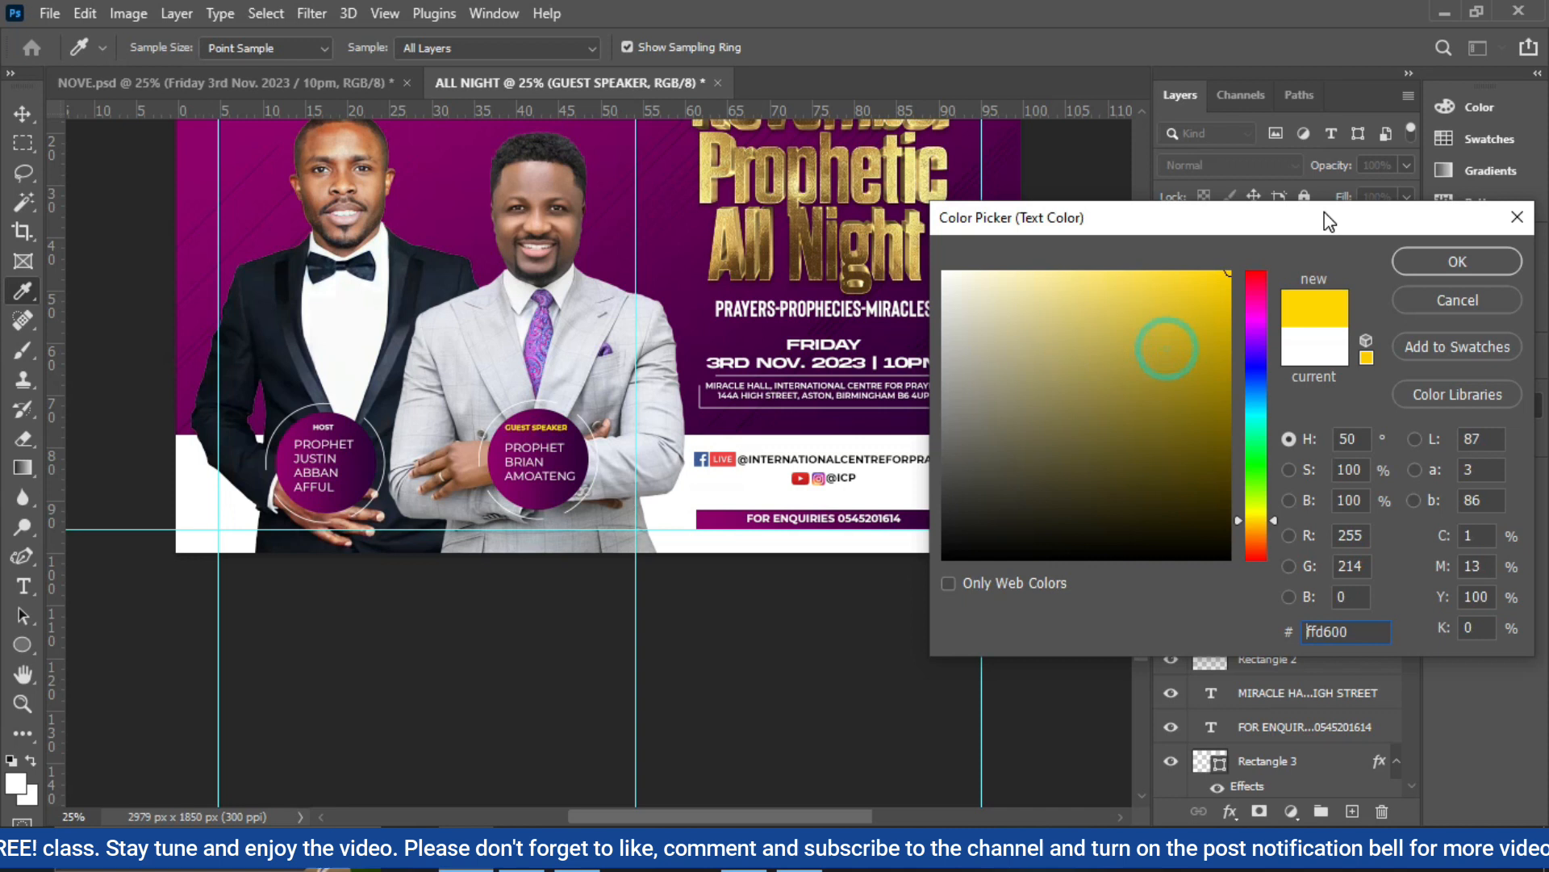
click(1462, 262)
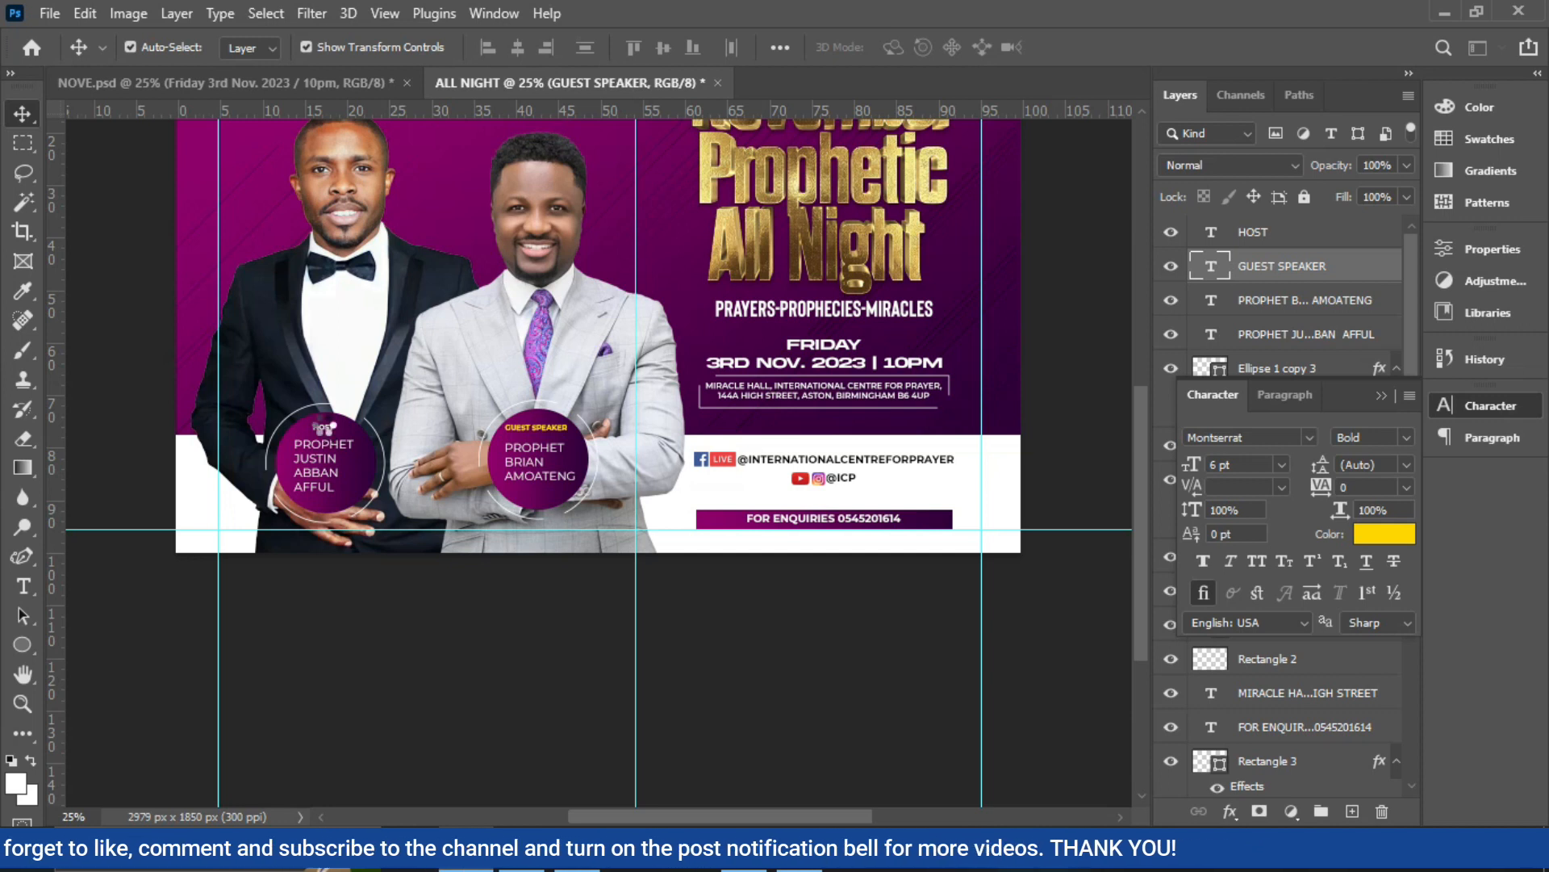
click(555, 462)
click(1380, 535)
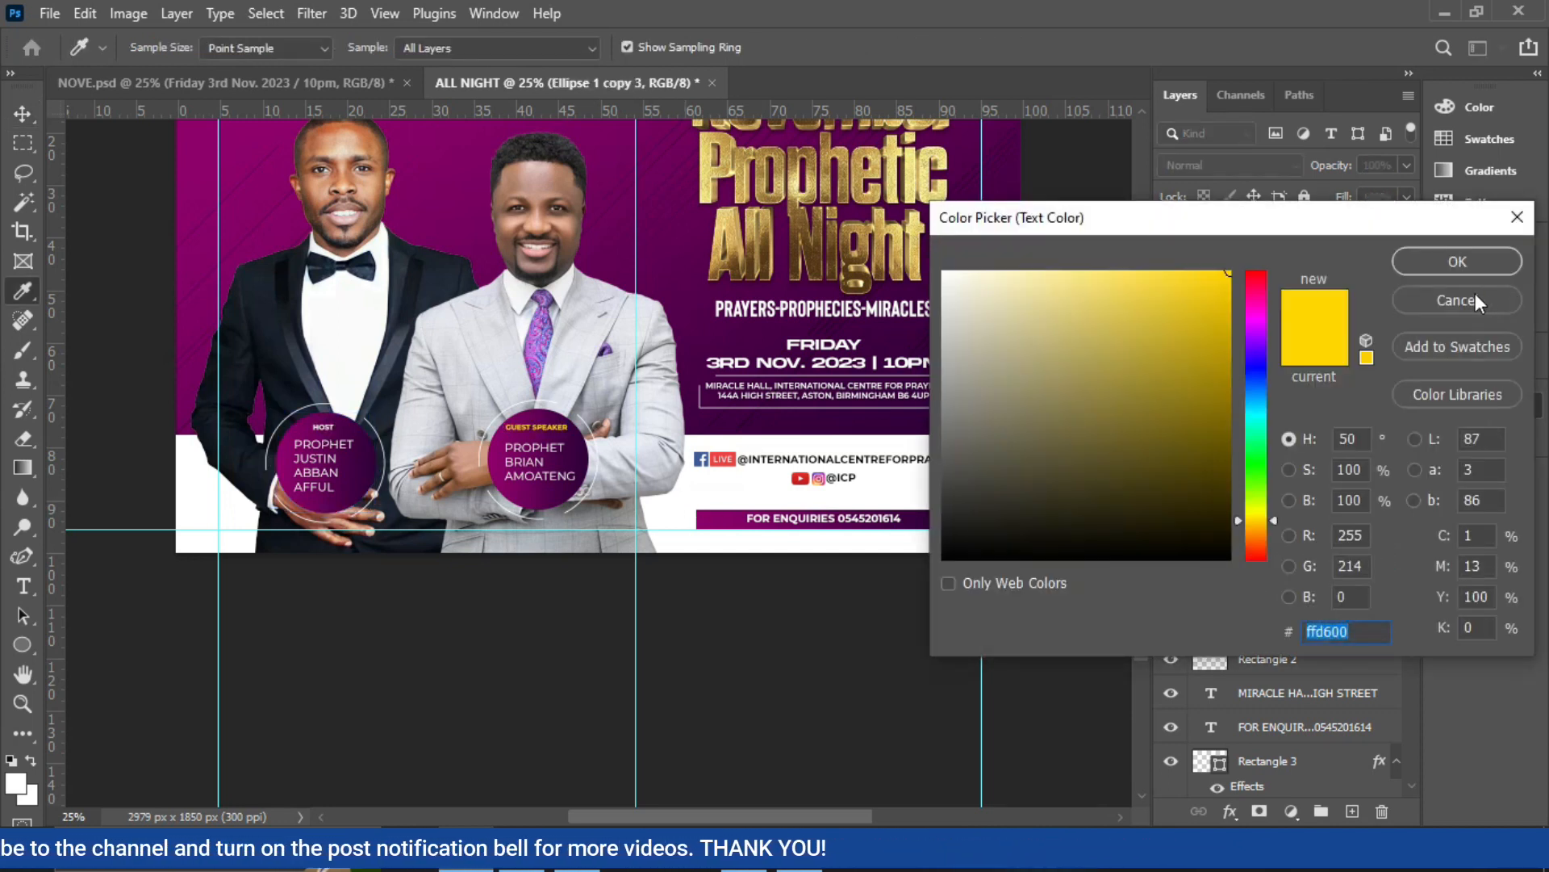
click(1475, 293)
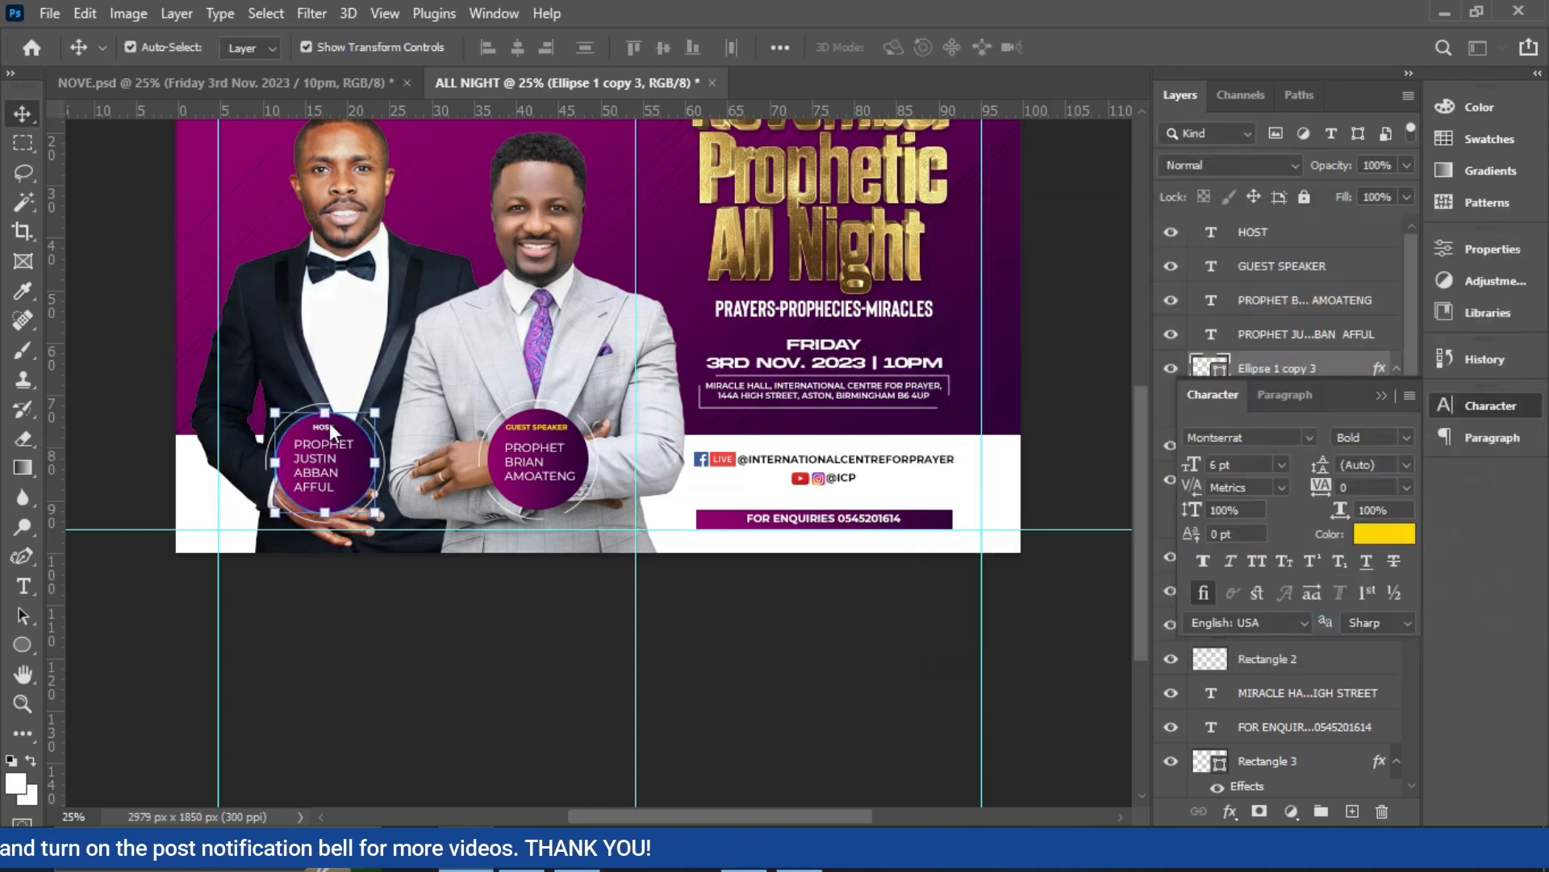
click(326, 416)
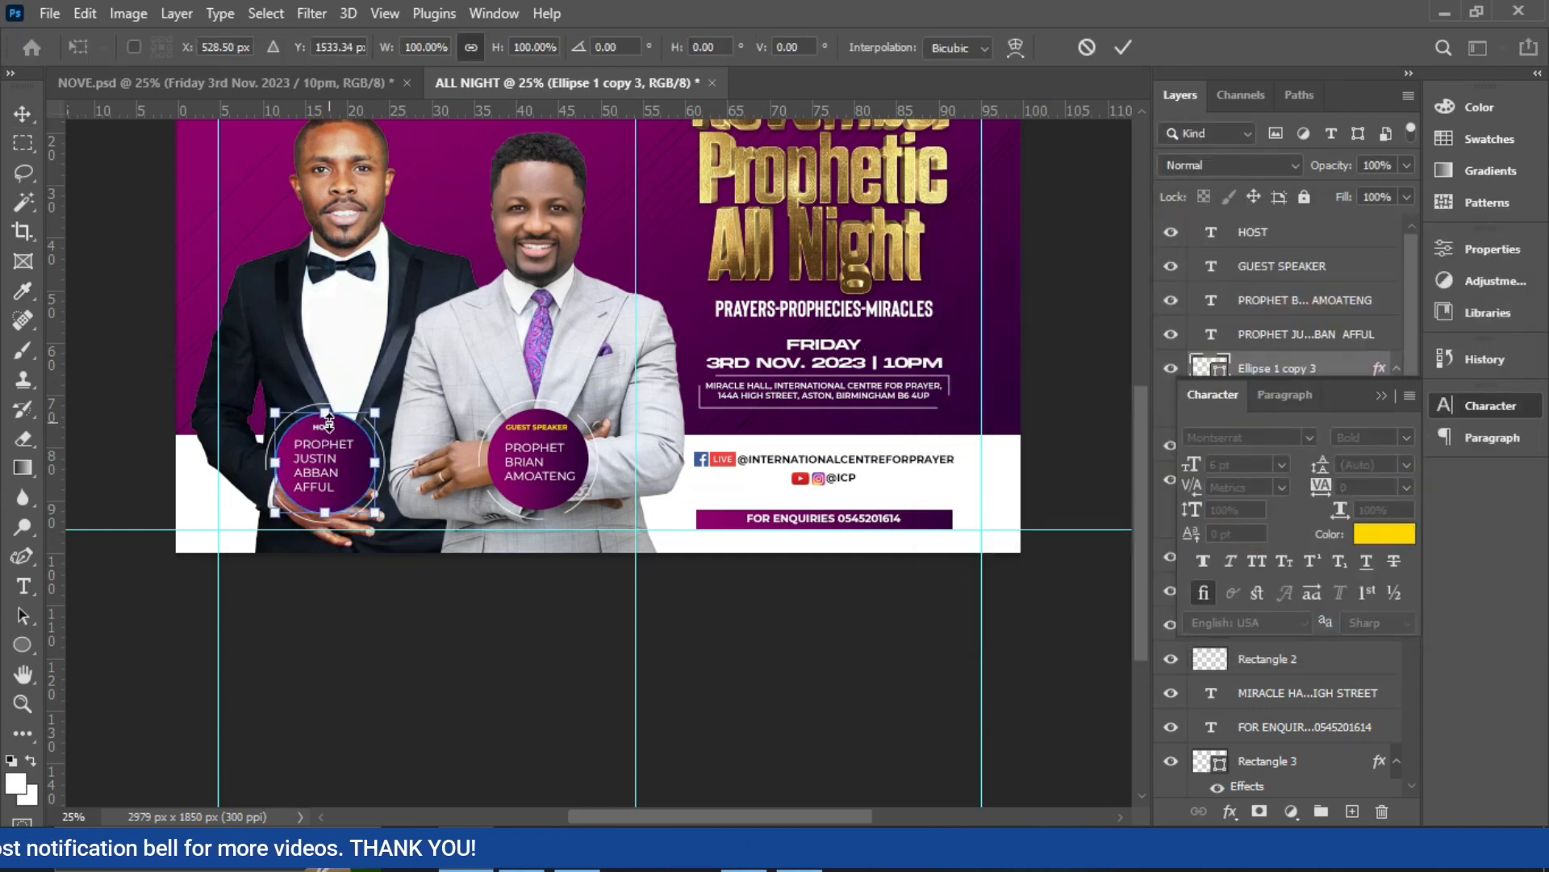
key(Return)
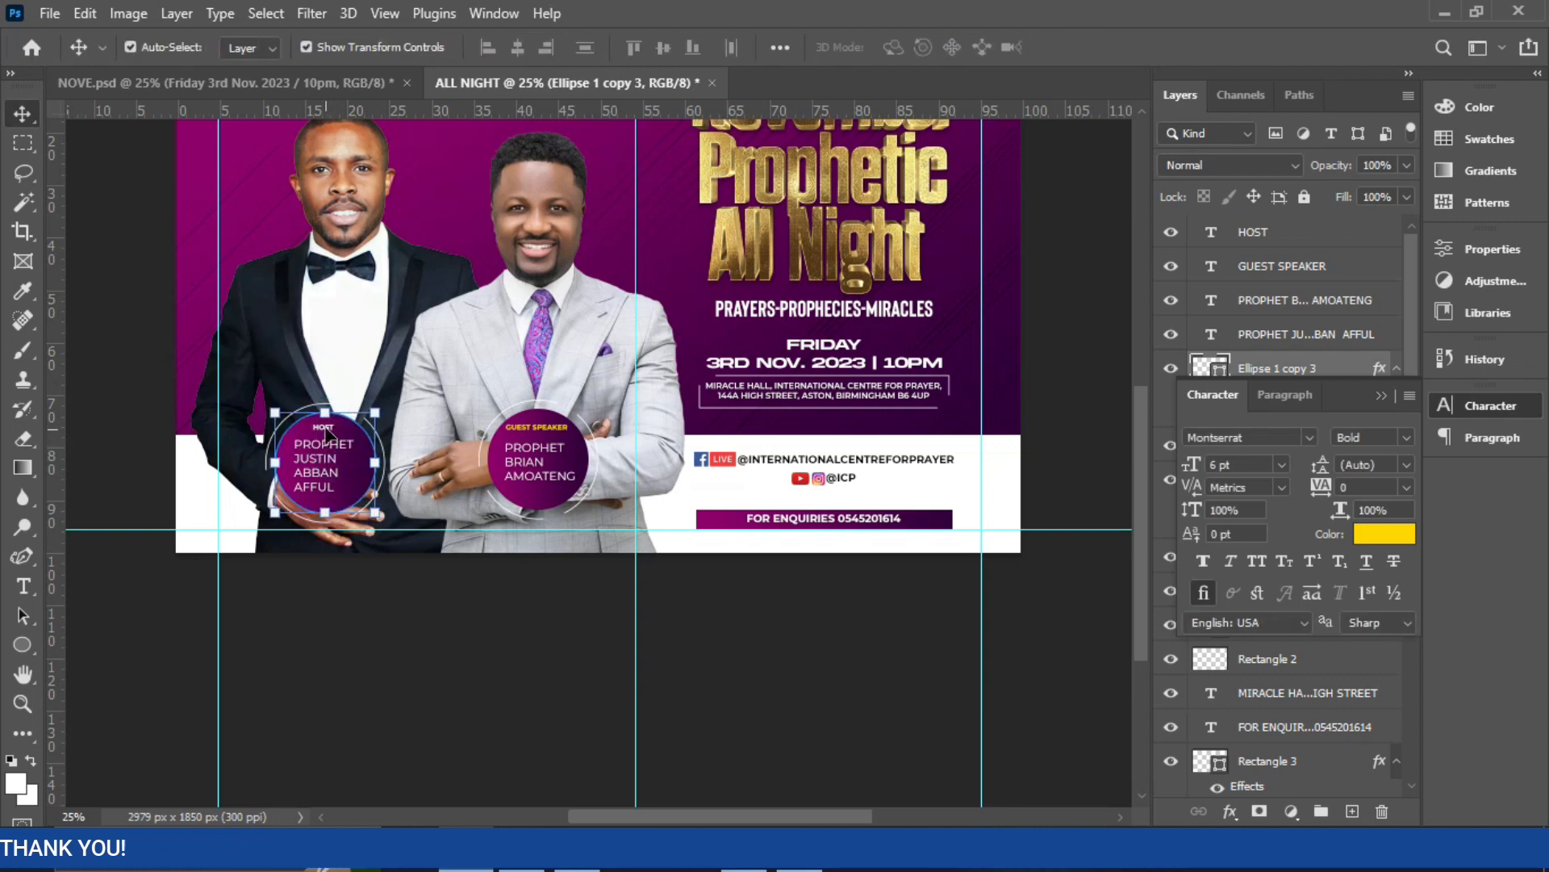
Recolour the HOST label bright golden yellow to match the GUEST SPEAKER label, sampling from the gold title
click(327, 431)
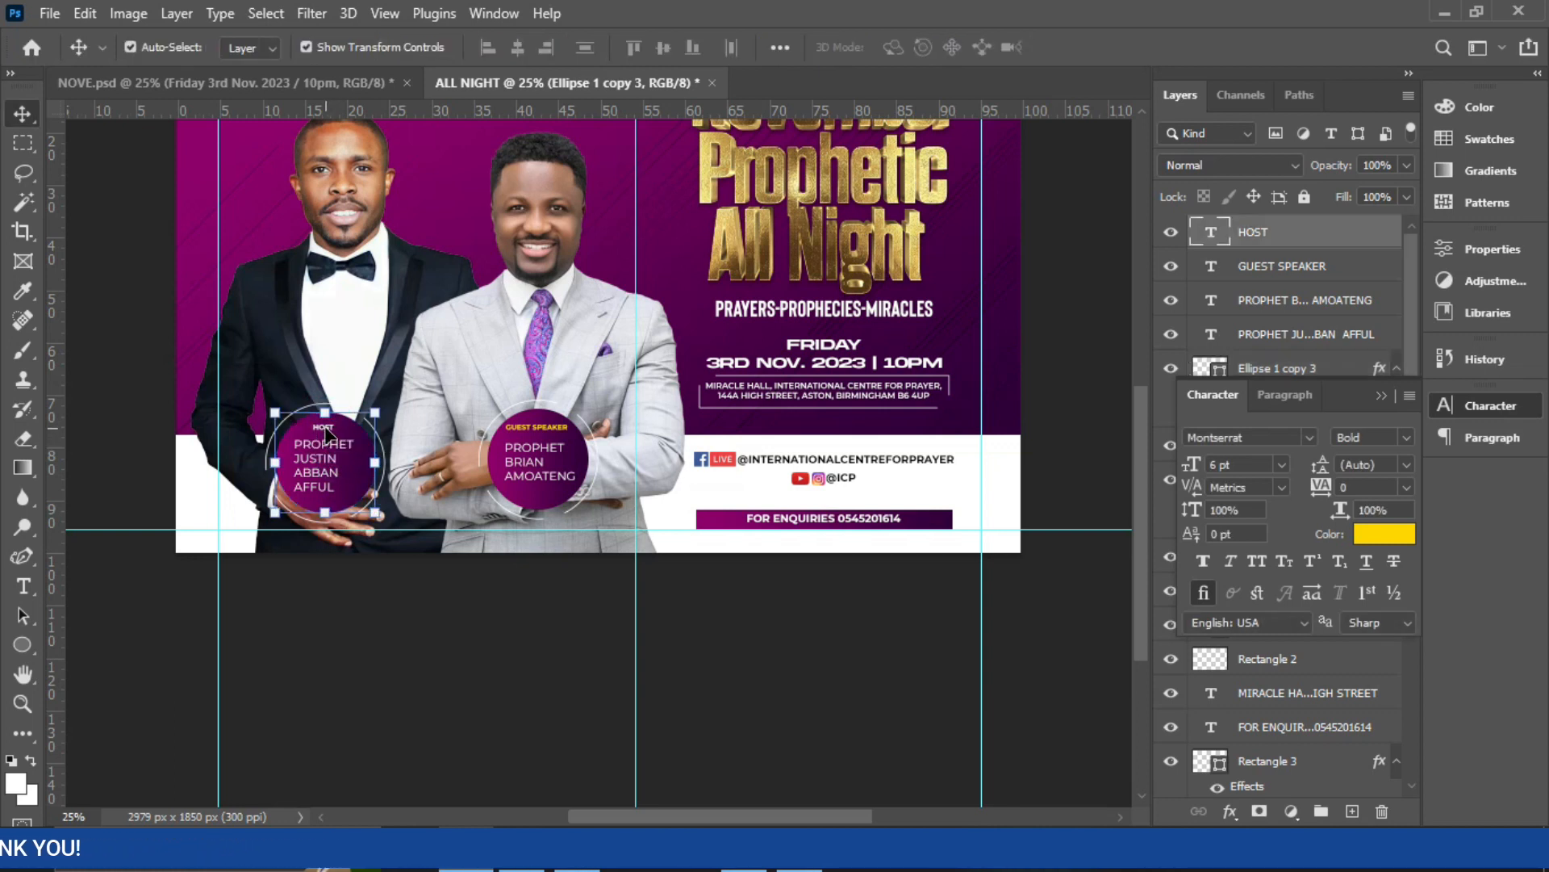
click(1376, 535)
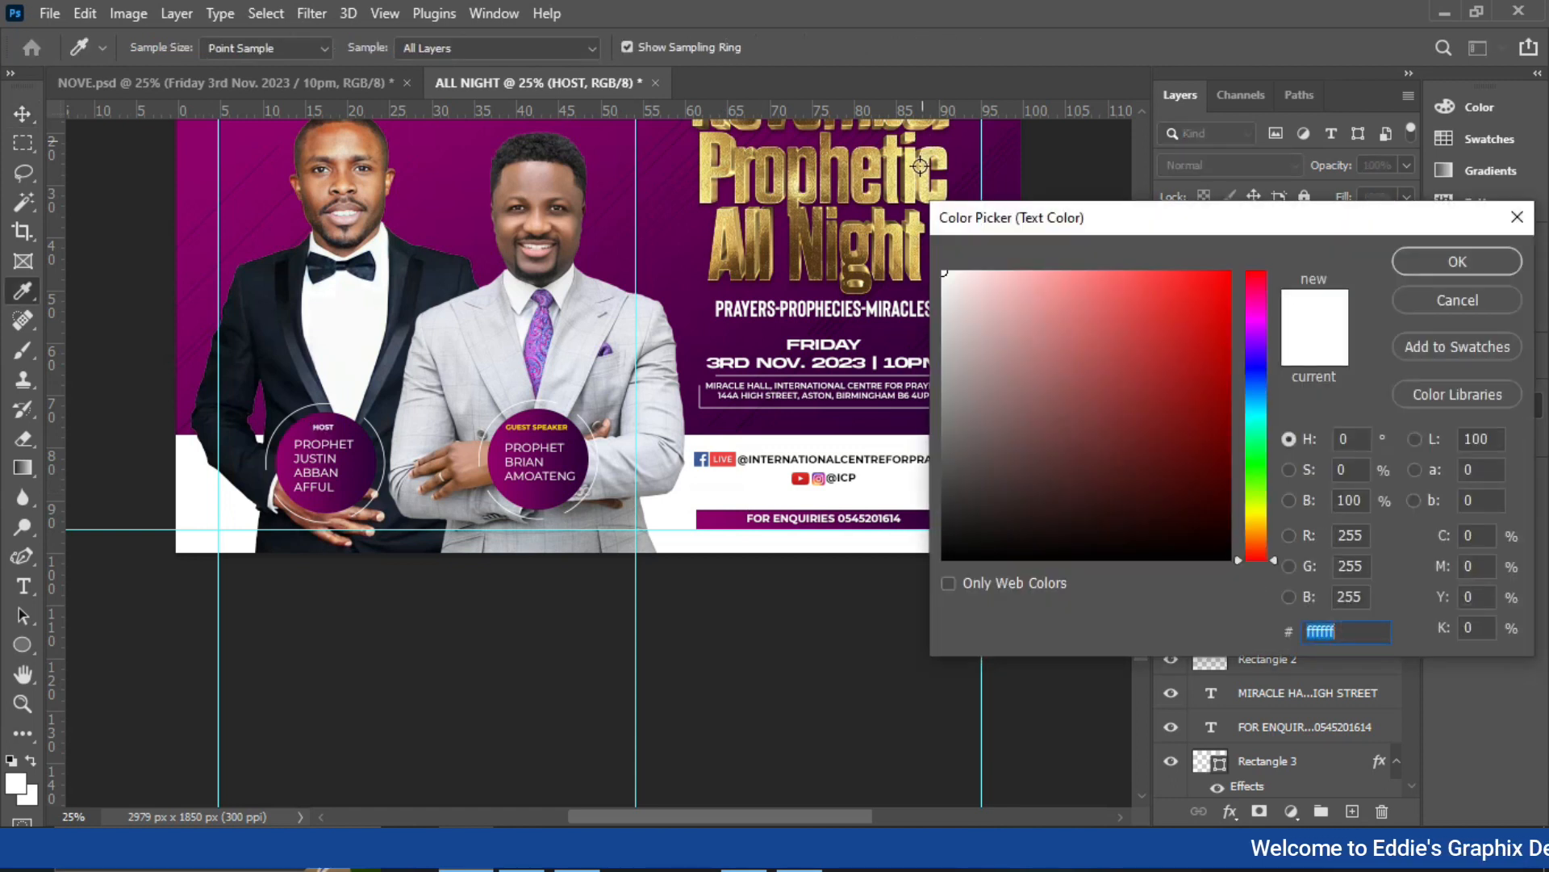
click(912, 169)
text(ffdd00)
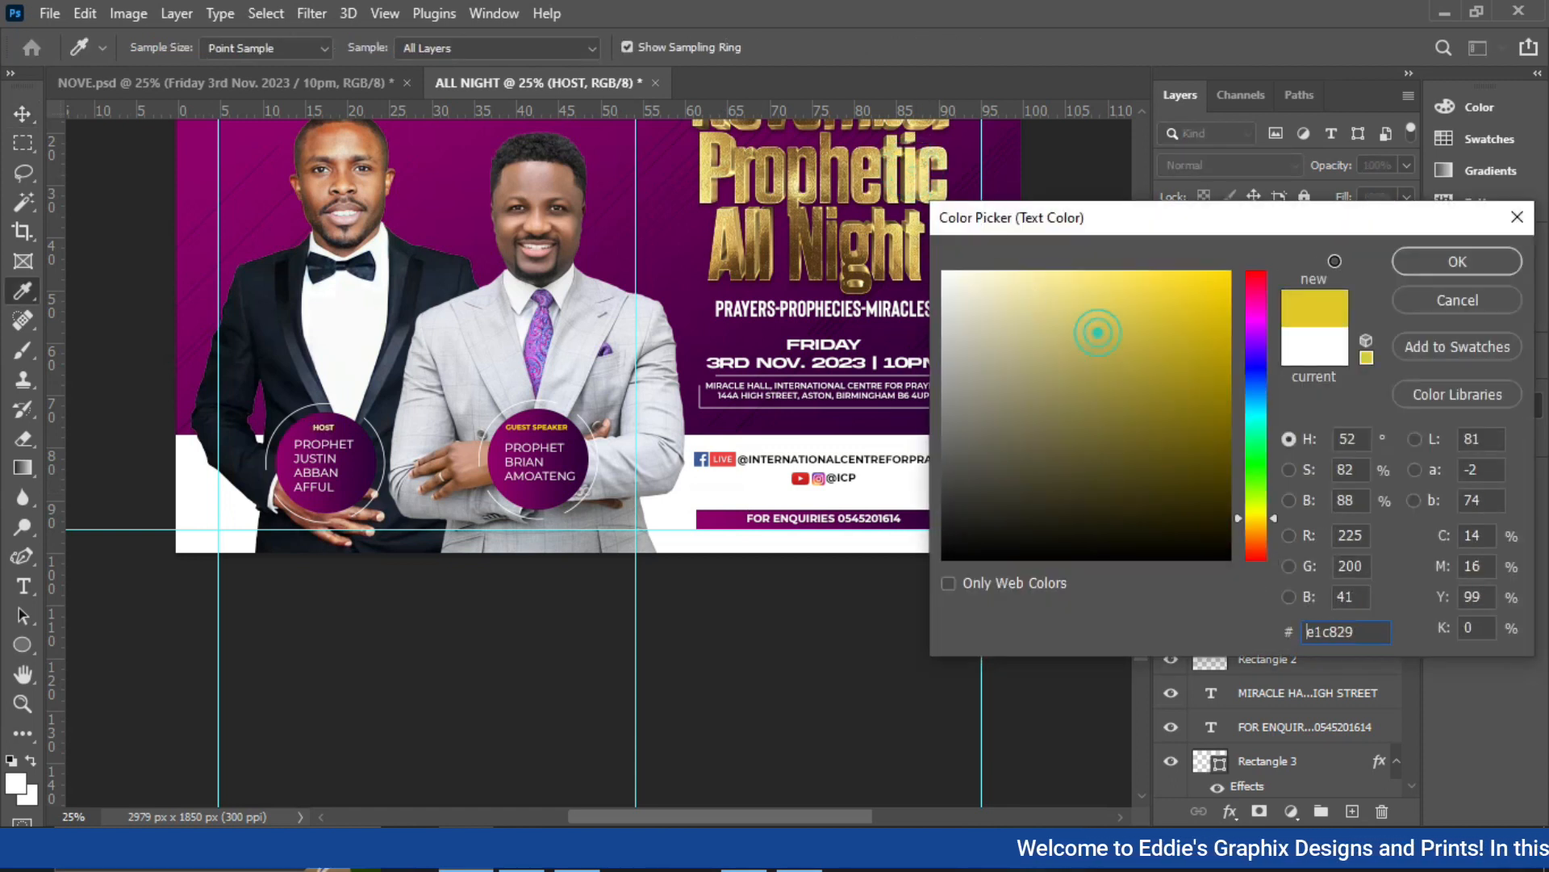
click(1423, 265)
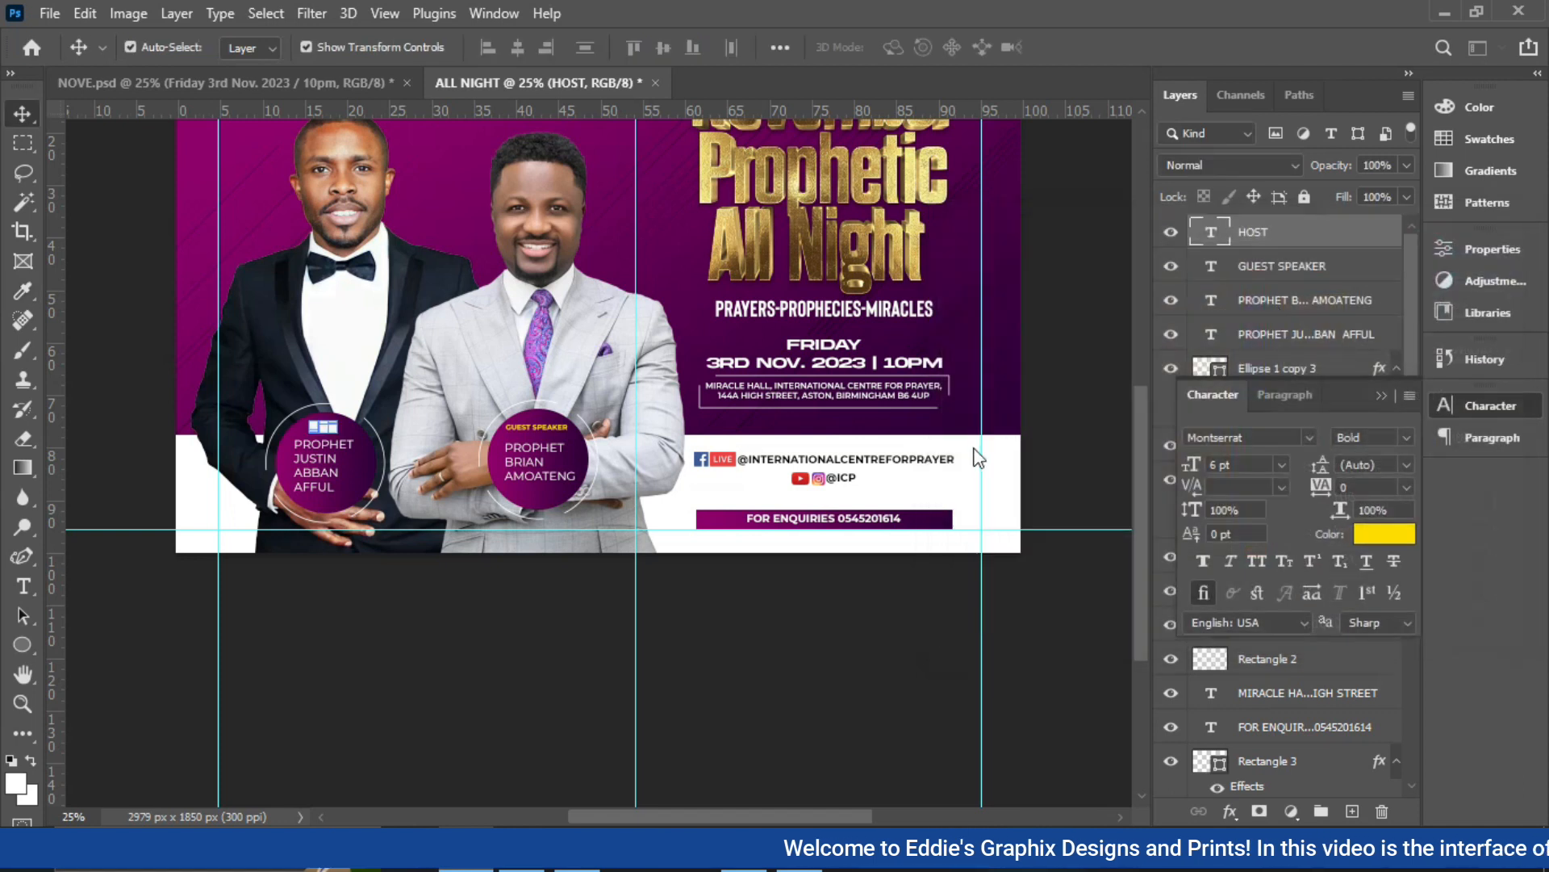
Nudge the guest speaker's name slightly down inside its circle, away from the GUEST SPEAKER label
click(528, 476)
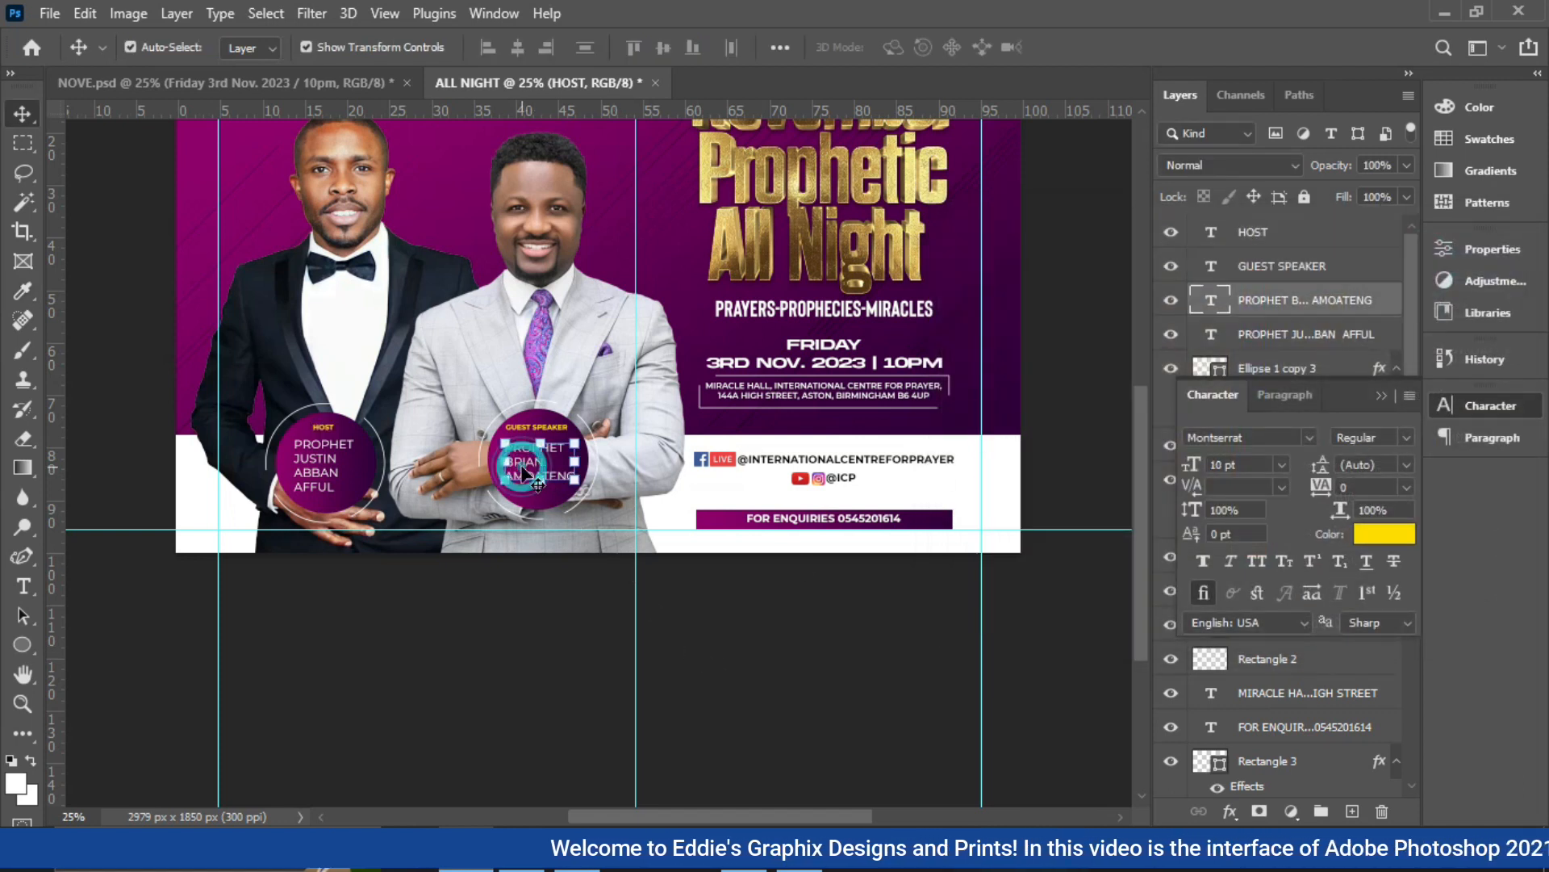
click(614, 703)
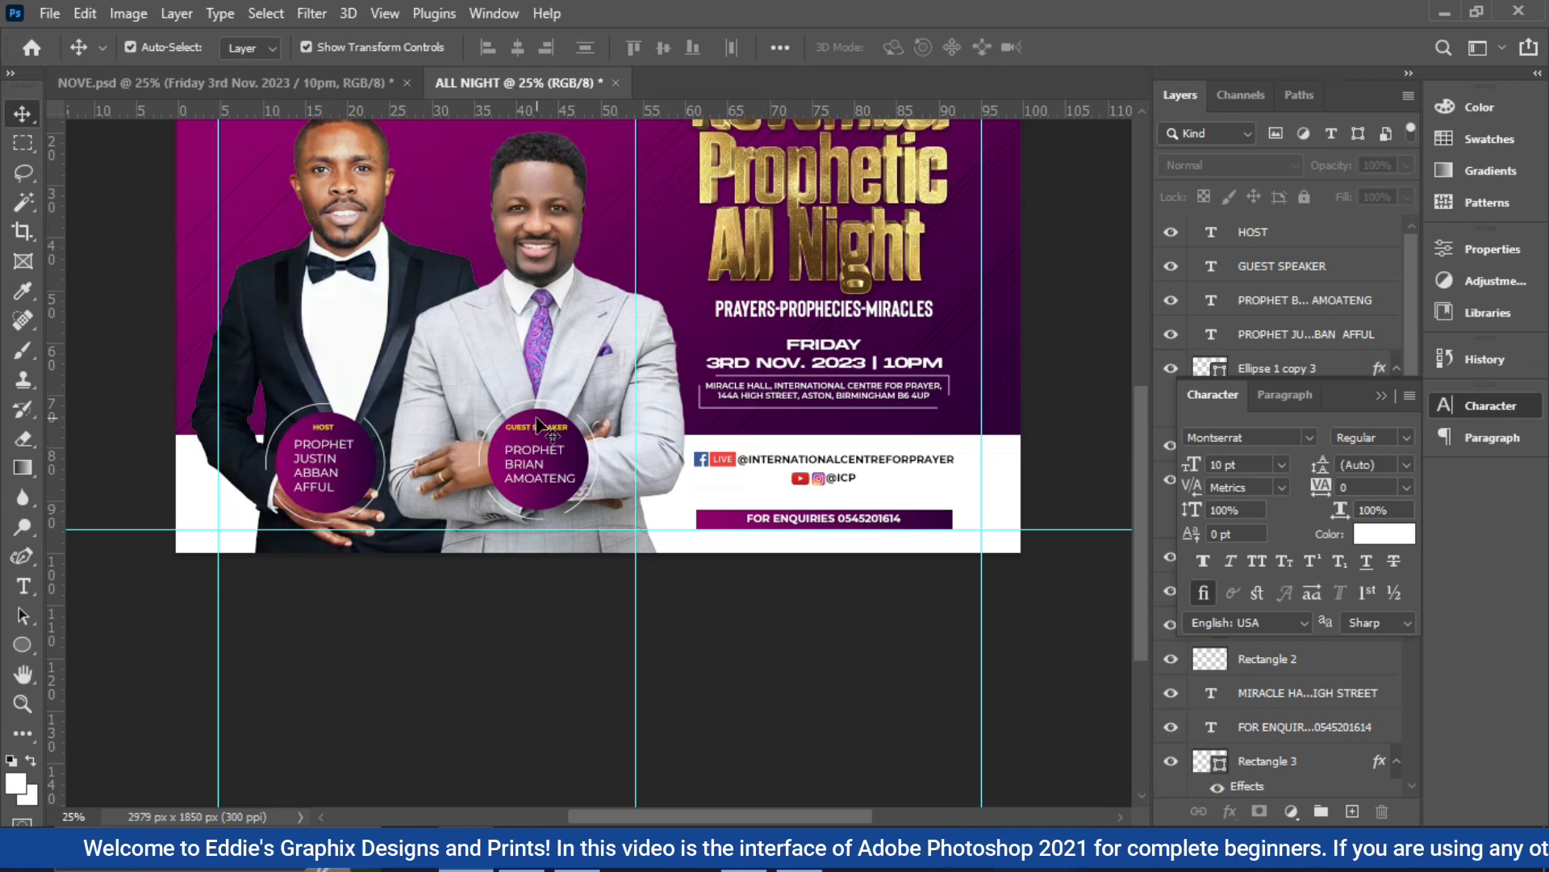
click(538, 443)
click(672, 667)
key(ctrl+0)
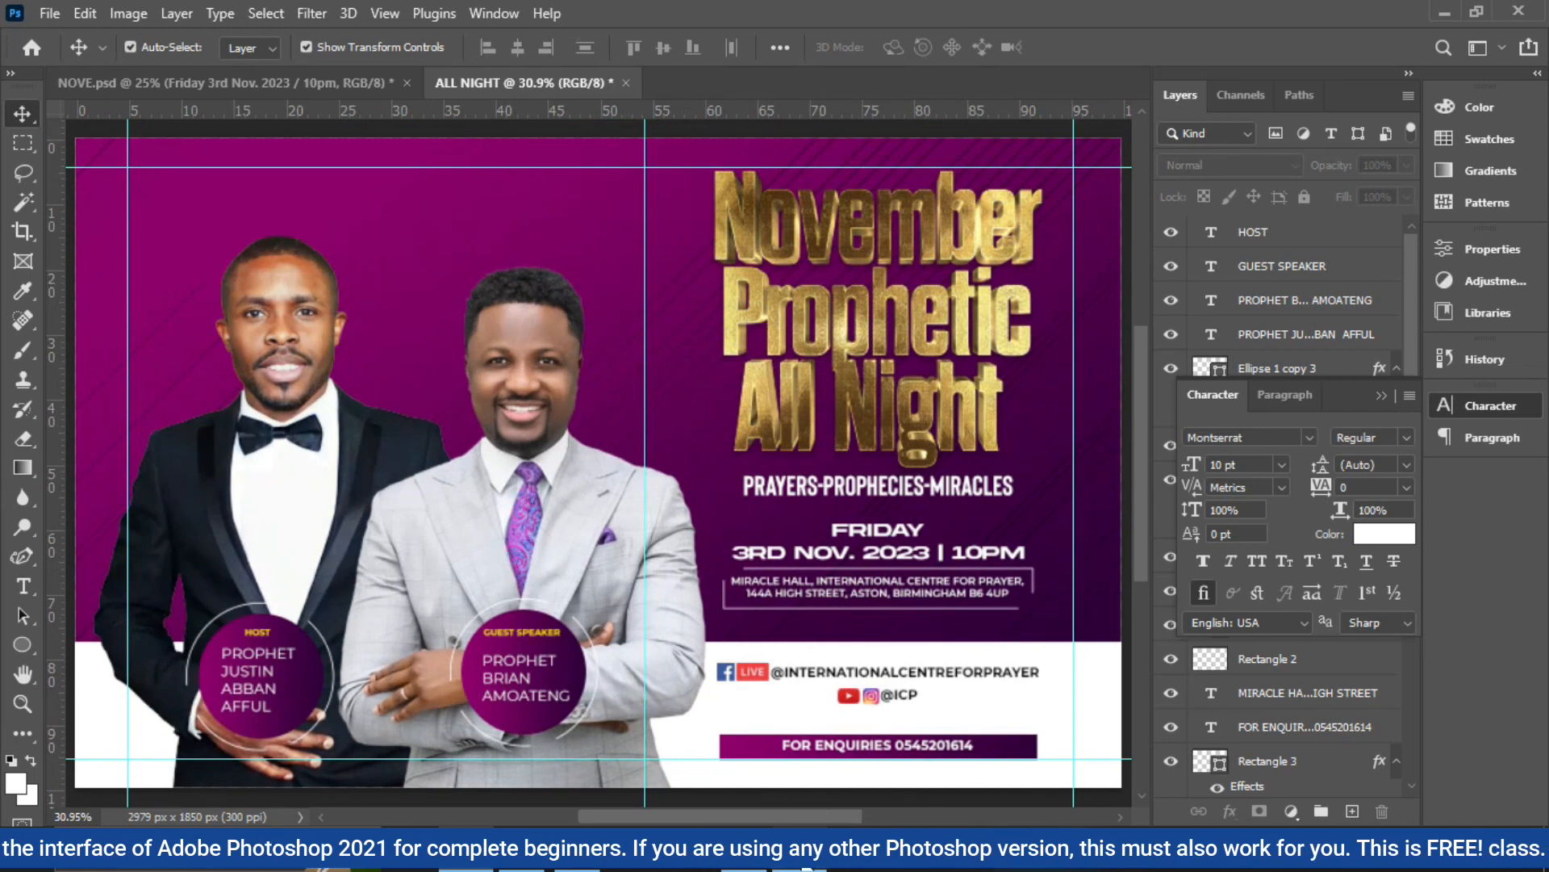
click(802, 857)
click(806, 866)
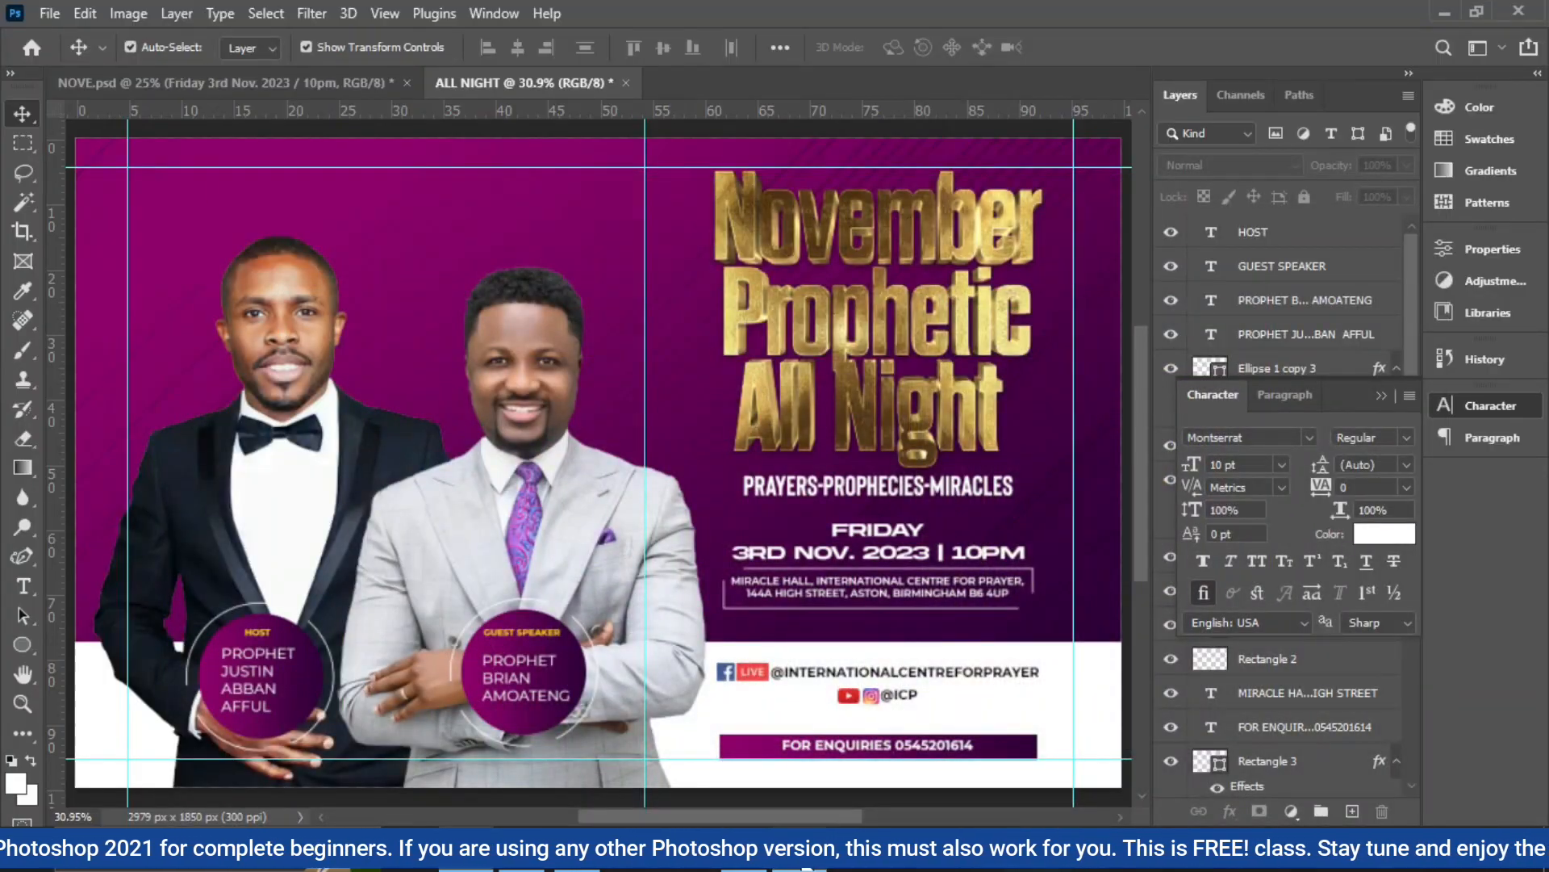
click(1380, 396)
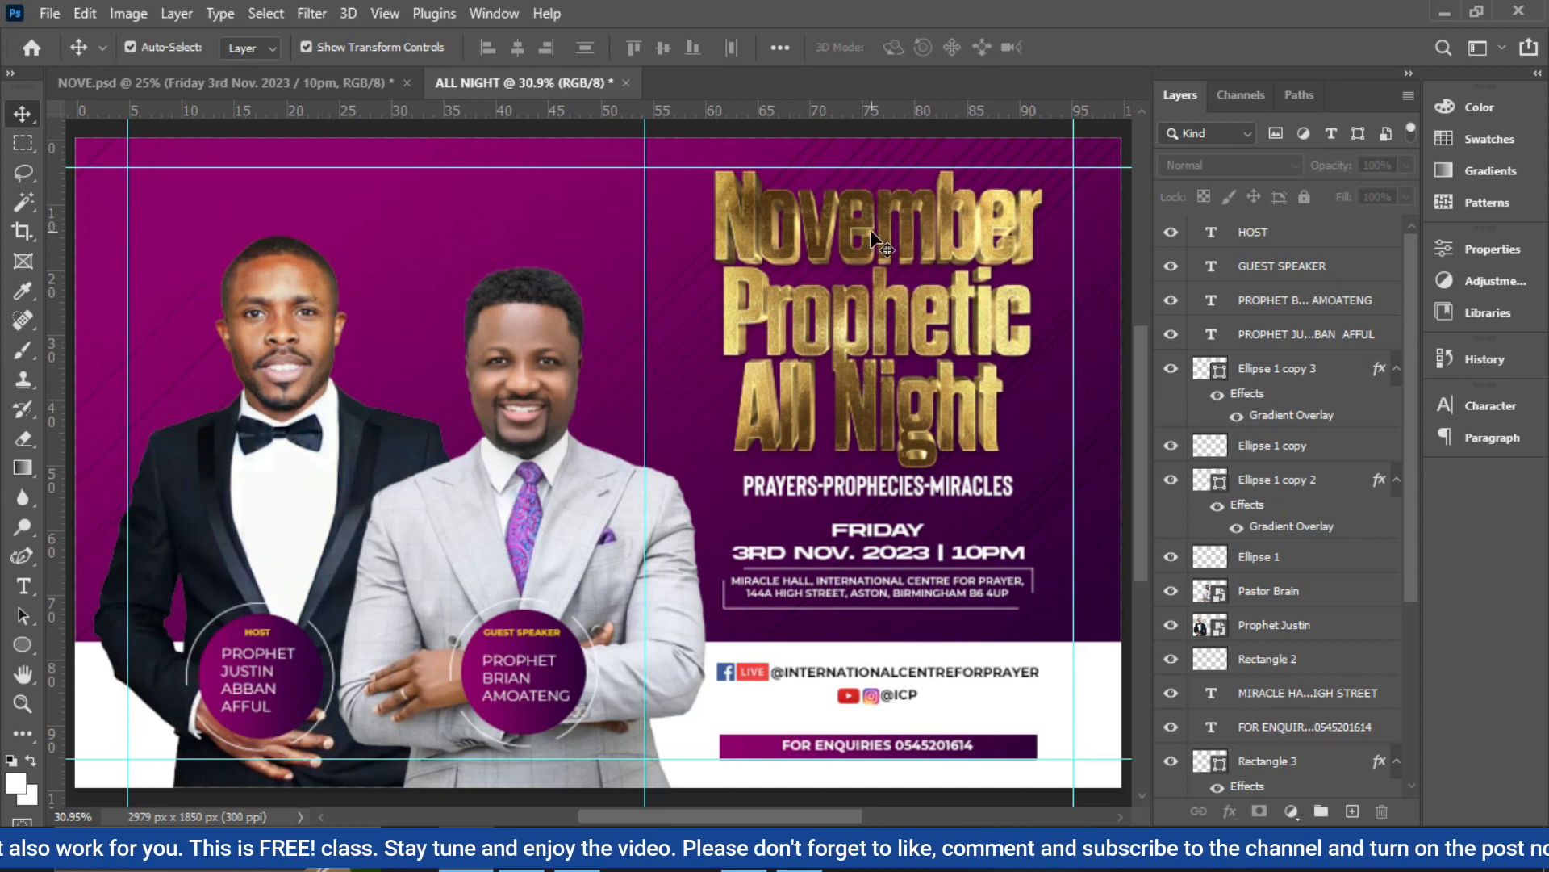
Select the gold title layer, switch to File Explorer and open the VEC folder inside Vectors on the D: drive
click(888, 257)
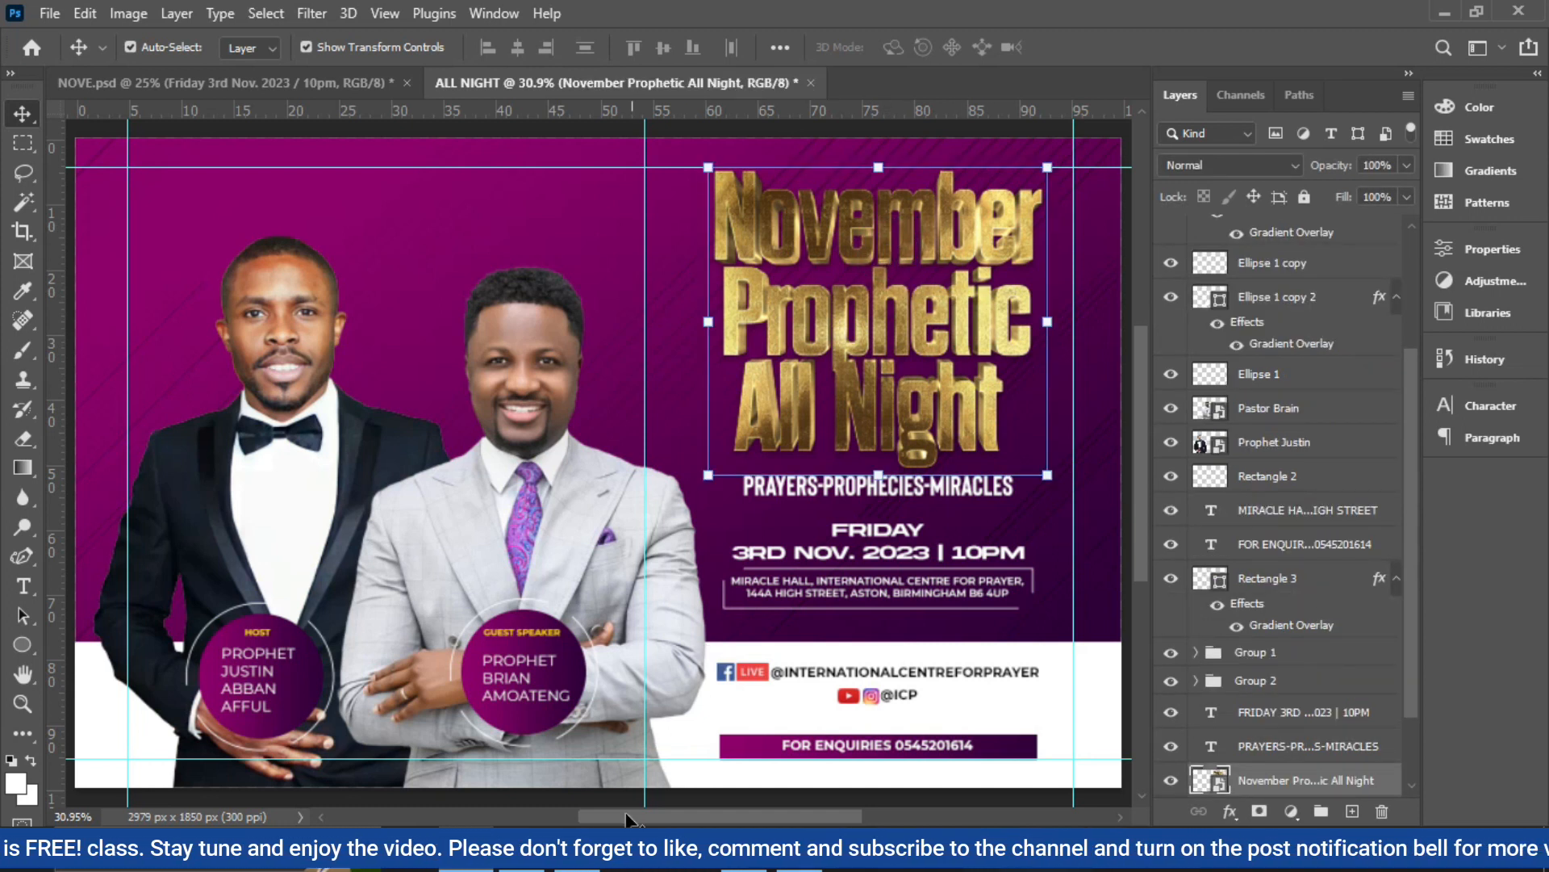
click(532, 867)
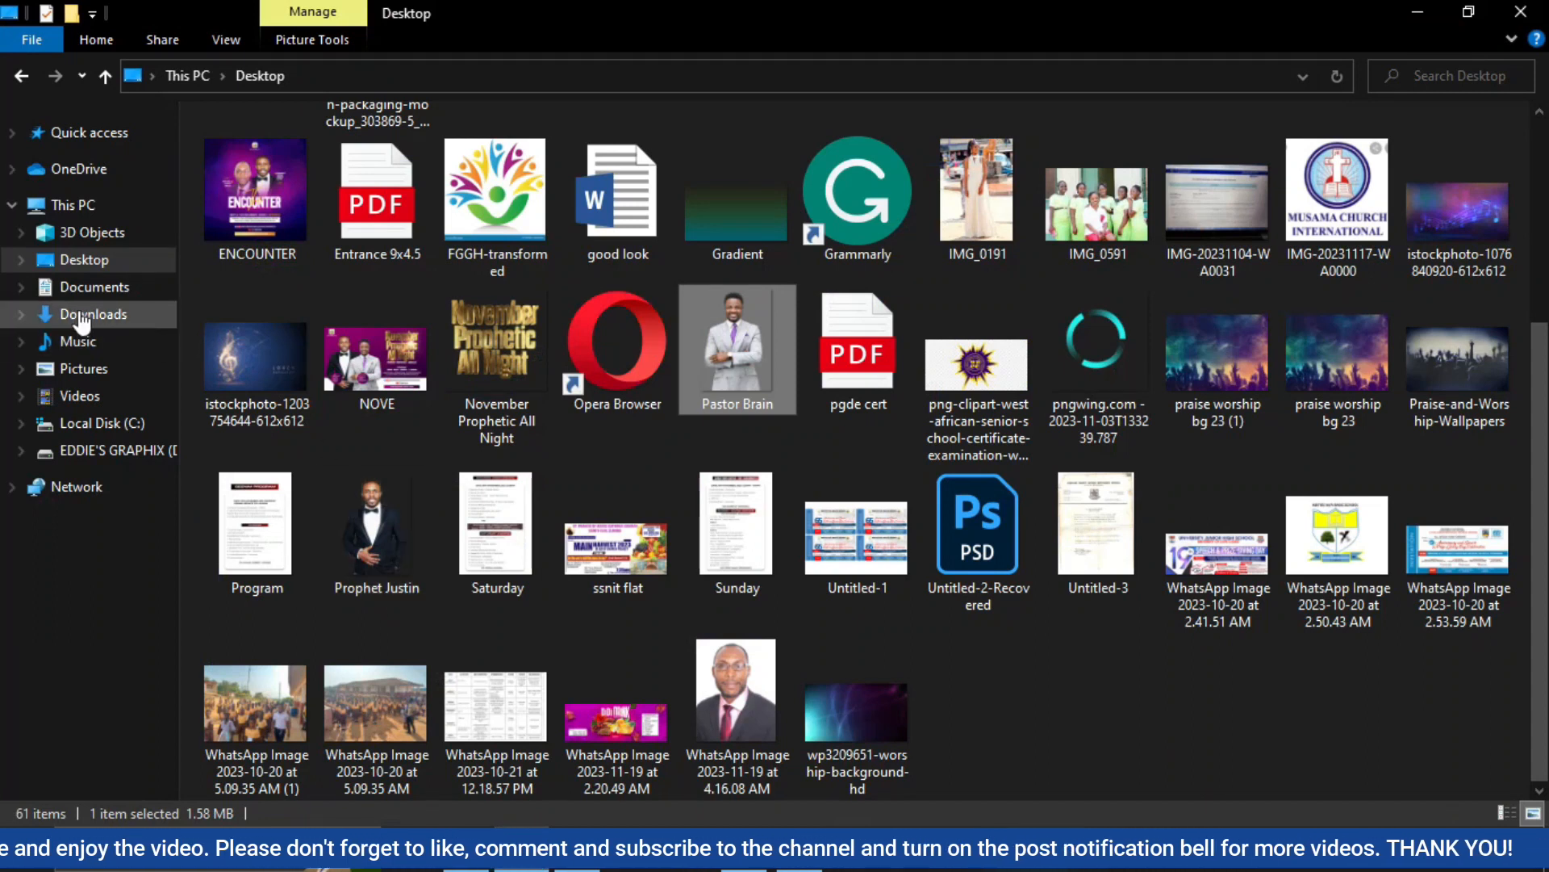
click(113, 449)
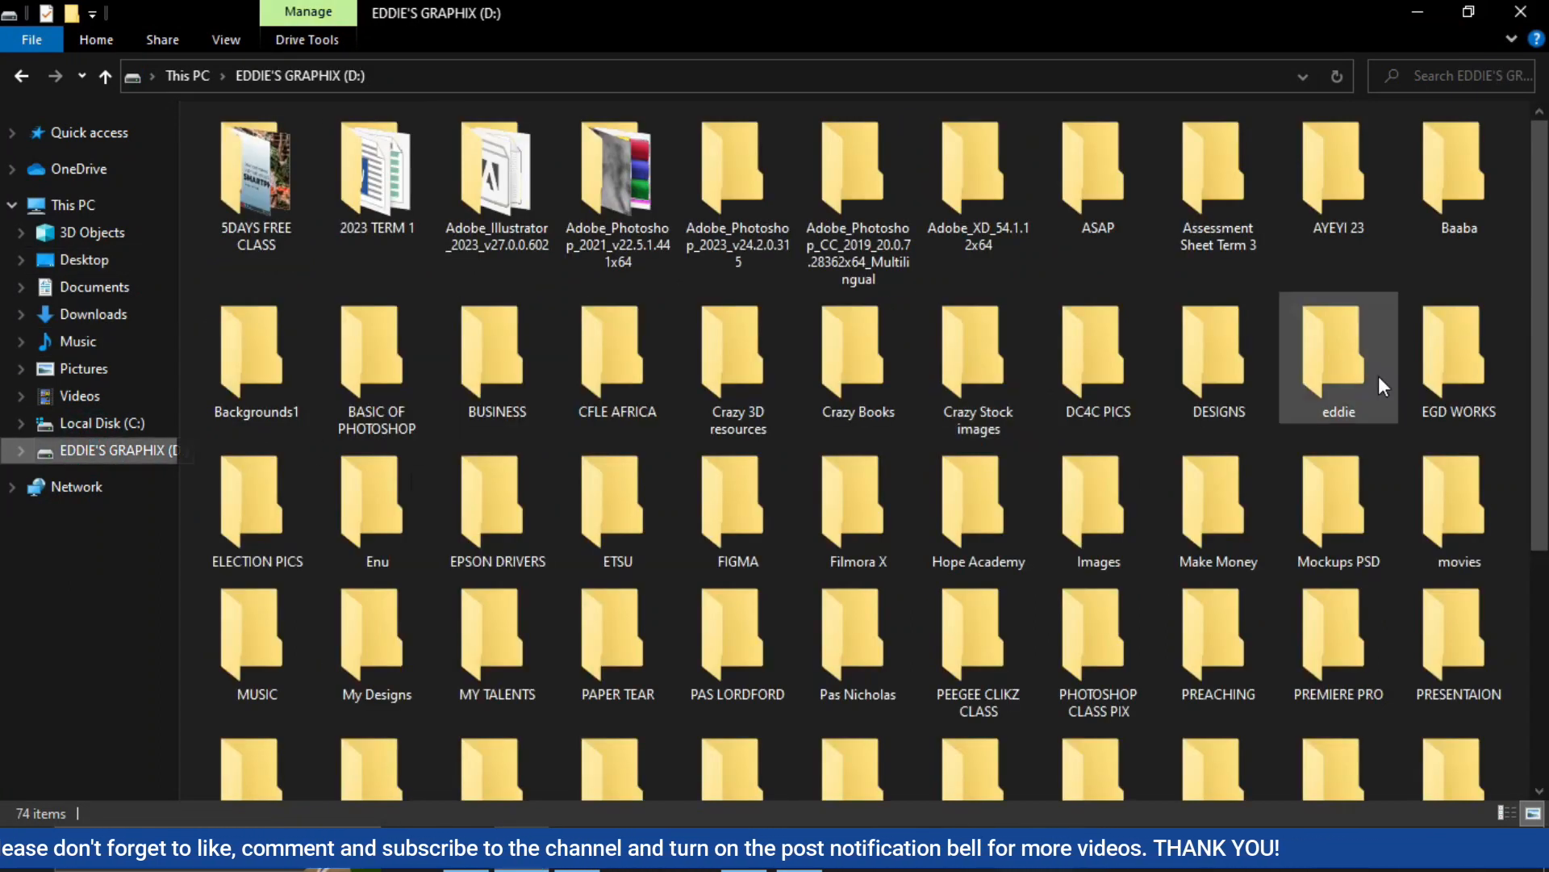
scroll(1536, 593, down, 5)
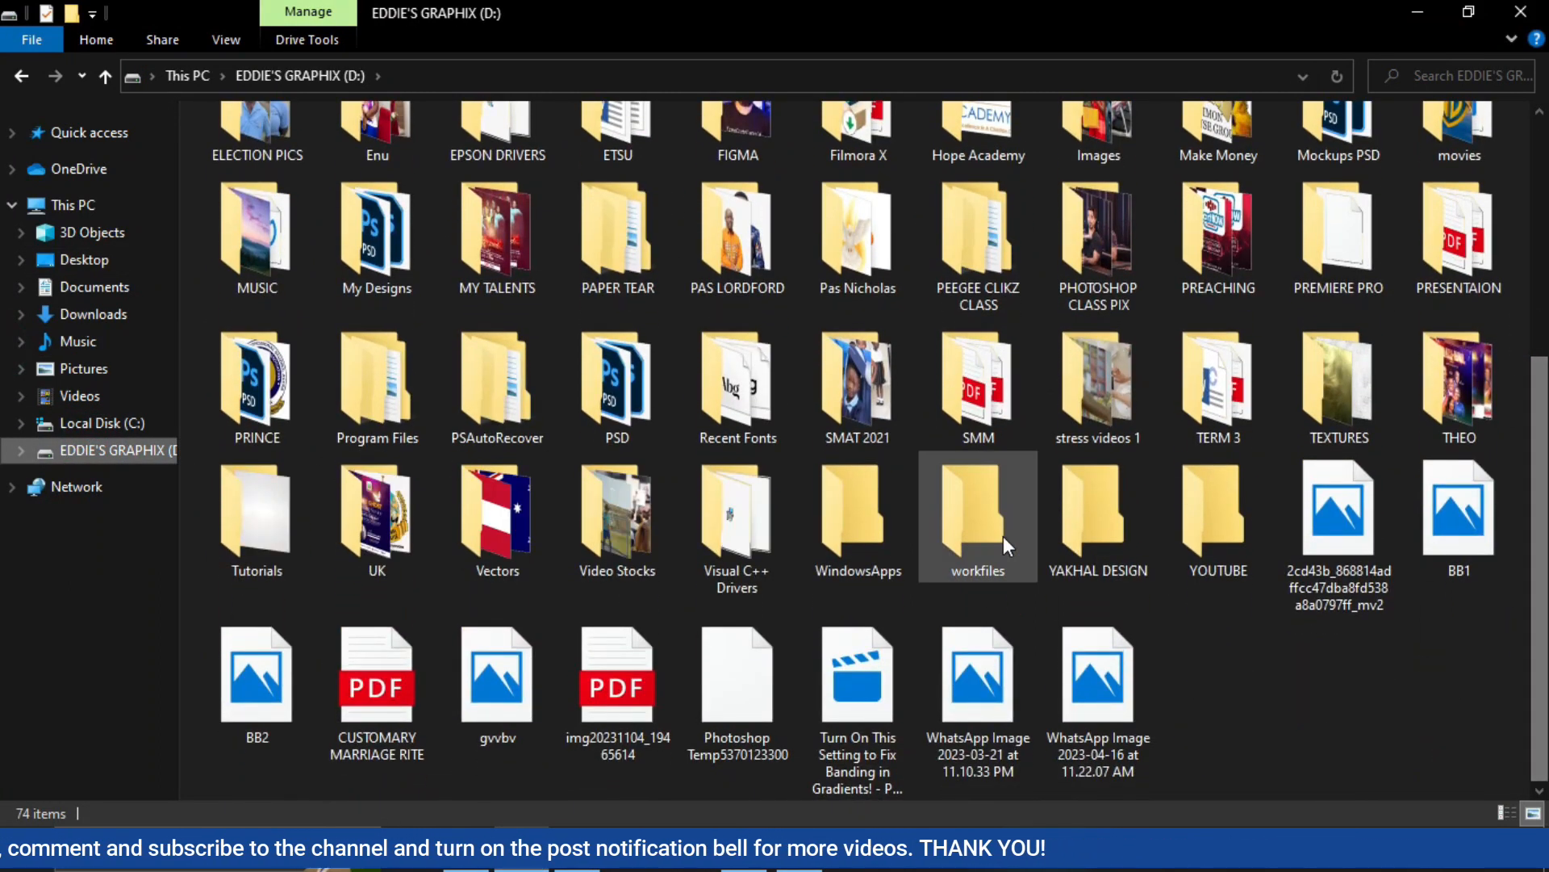
click(515, 530)
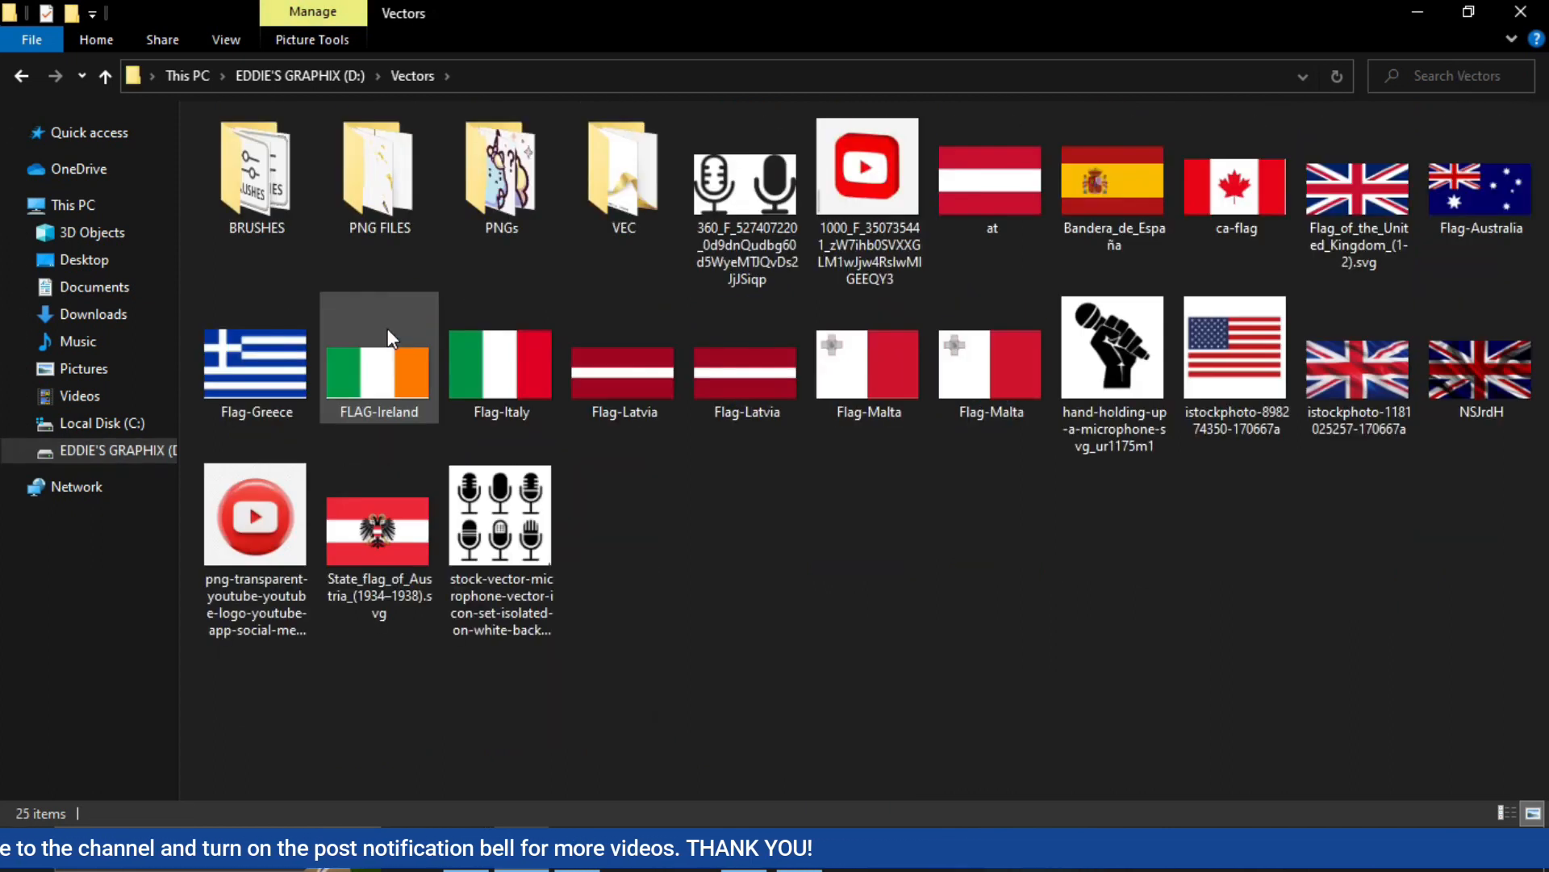
double_click(603, 185)
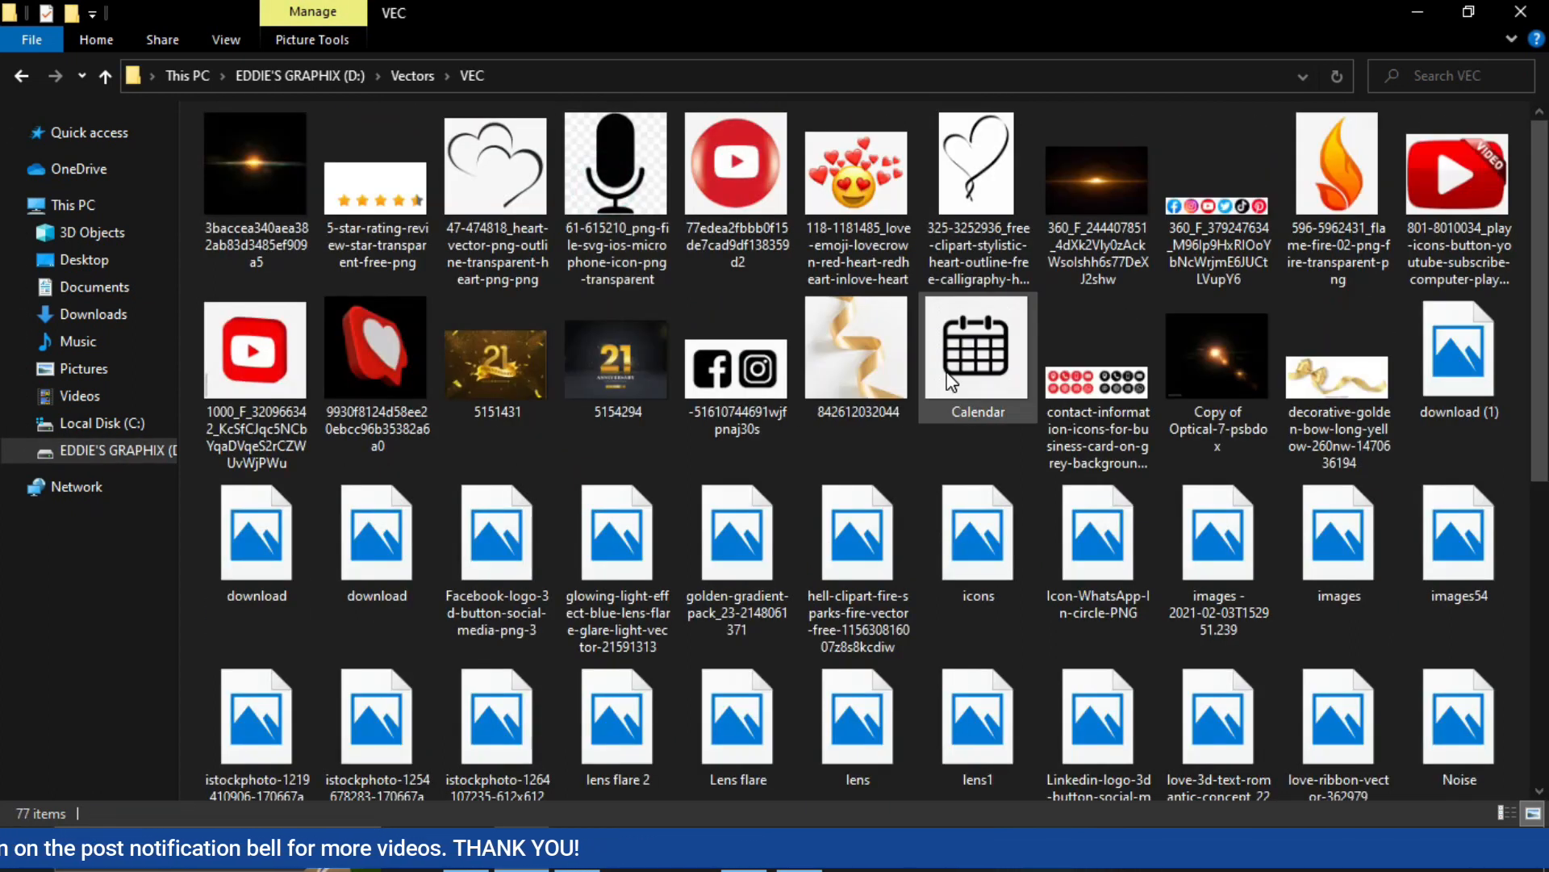
Place the Copy of Optical-7-psbdox flare image into the ALL NIGHT flyer and move it over the right half
click(1190, 371)
drag(1217, 365, 867, 521)
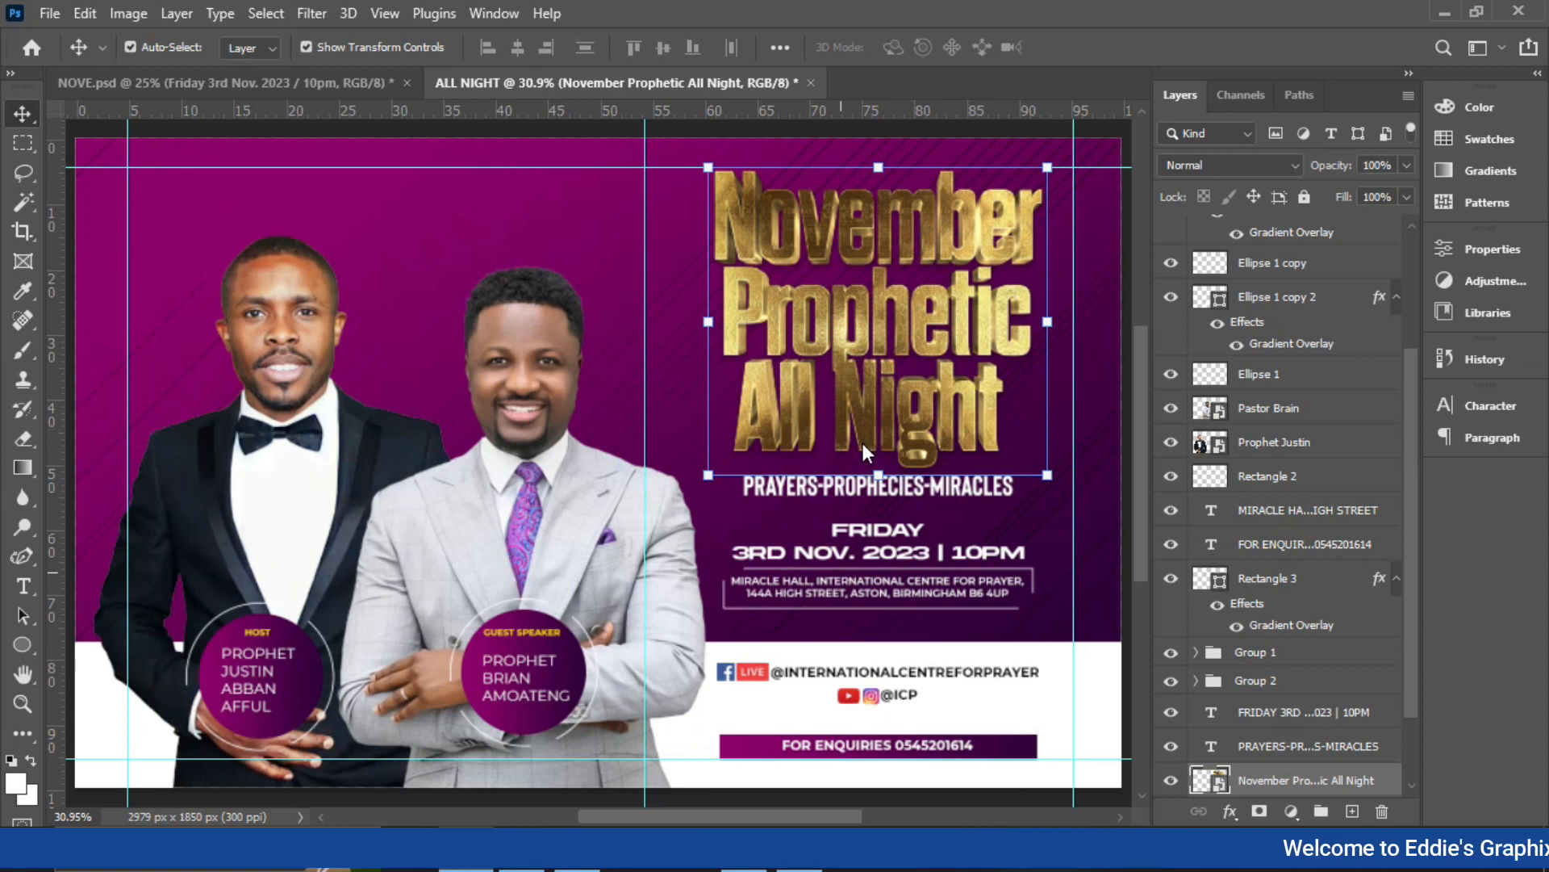
drag(860, 439, 836, 397)
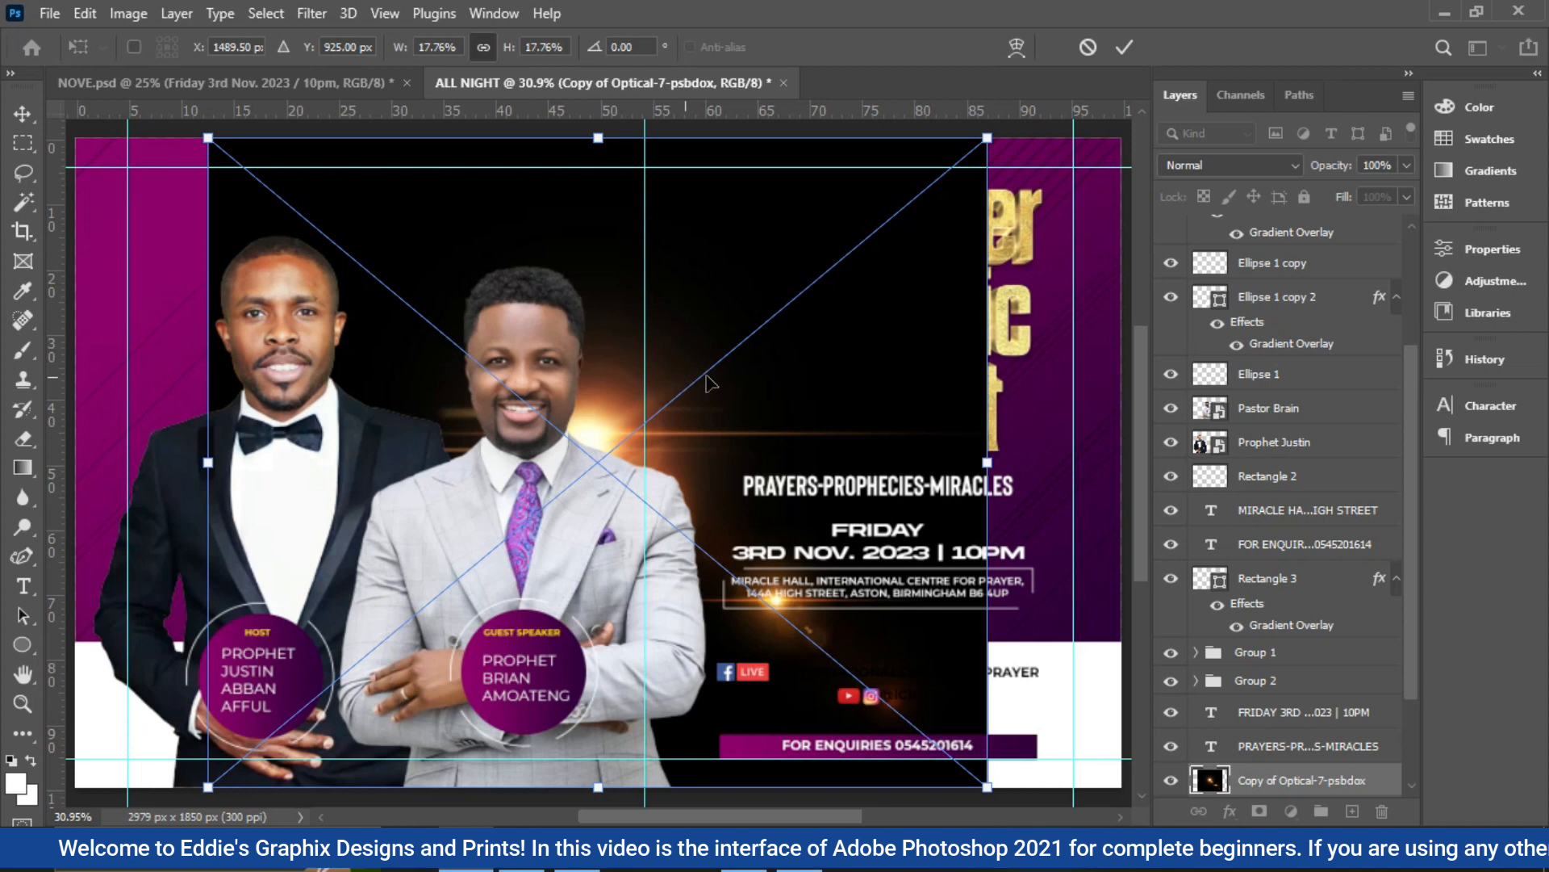
drag(1009, 394, 1039, 392)
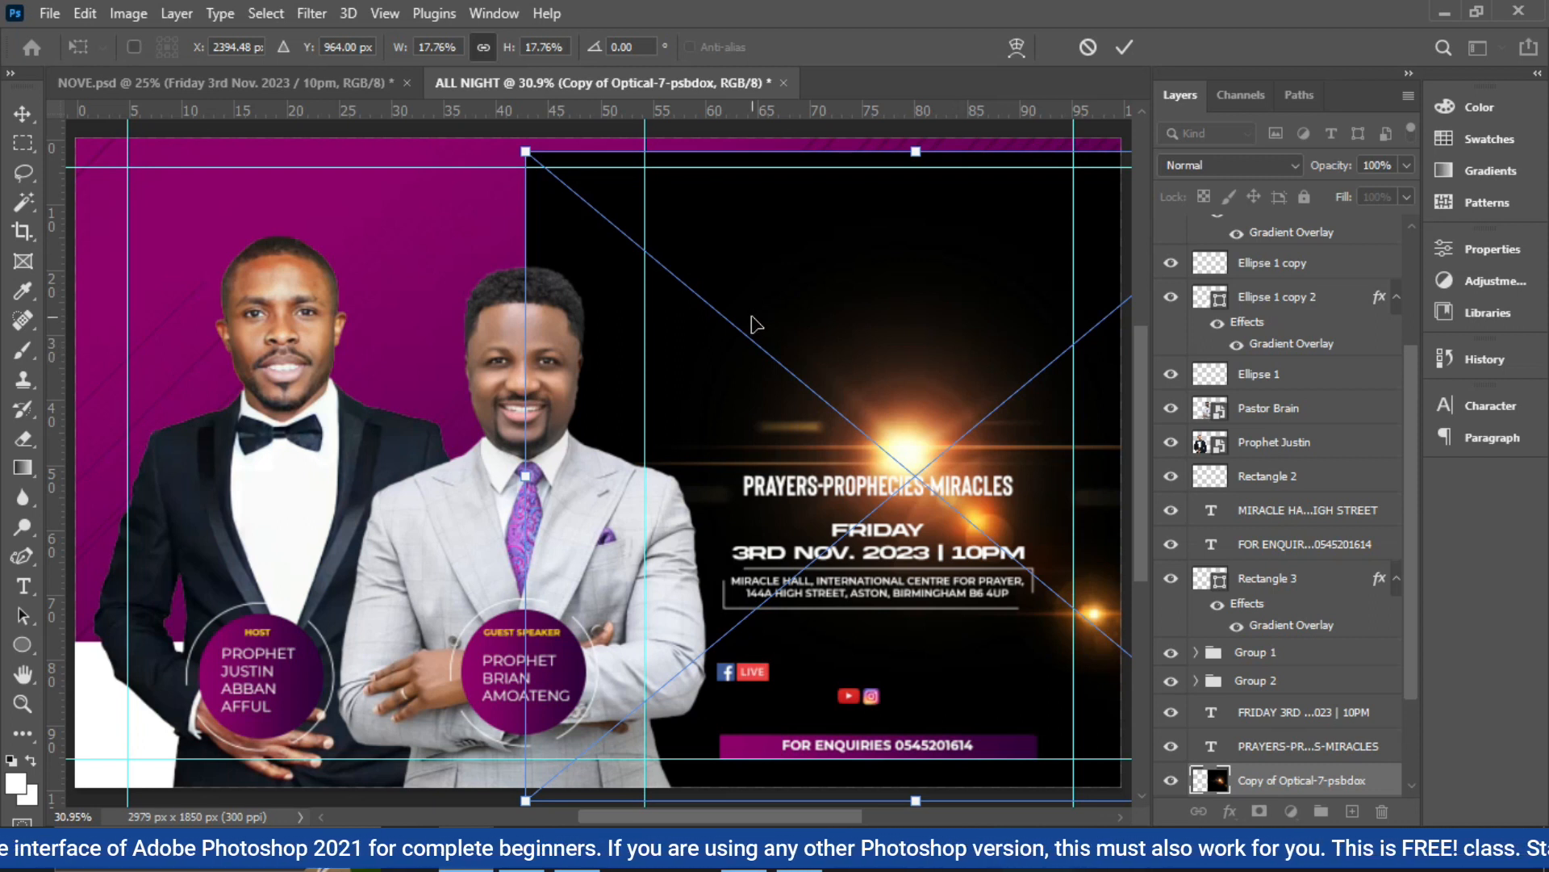
Flip the placed flare image horizontally and set its layer's blending mode to Screen
right_click(756, 326)
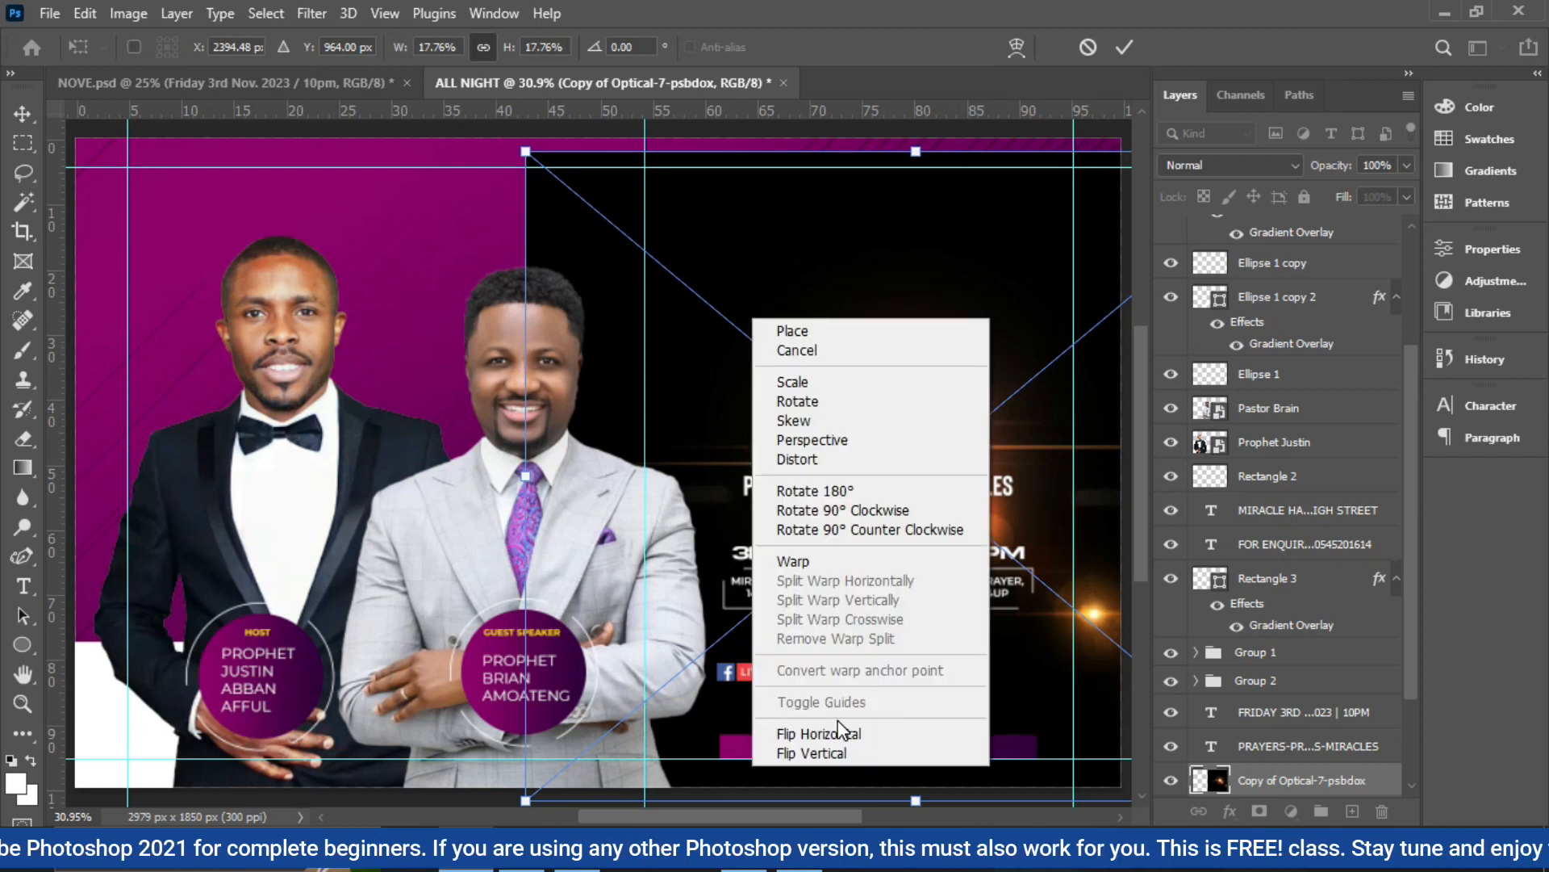
click(819, 734)
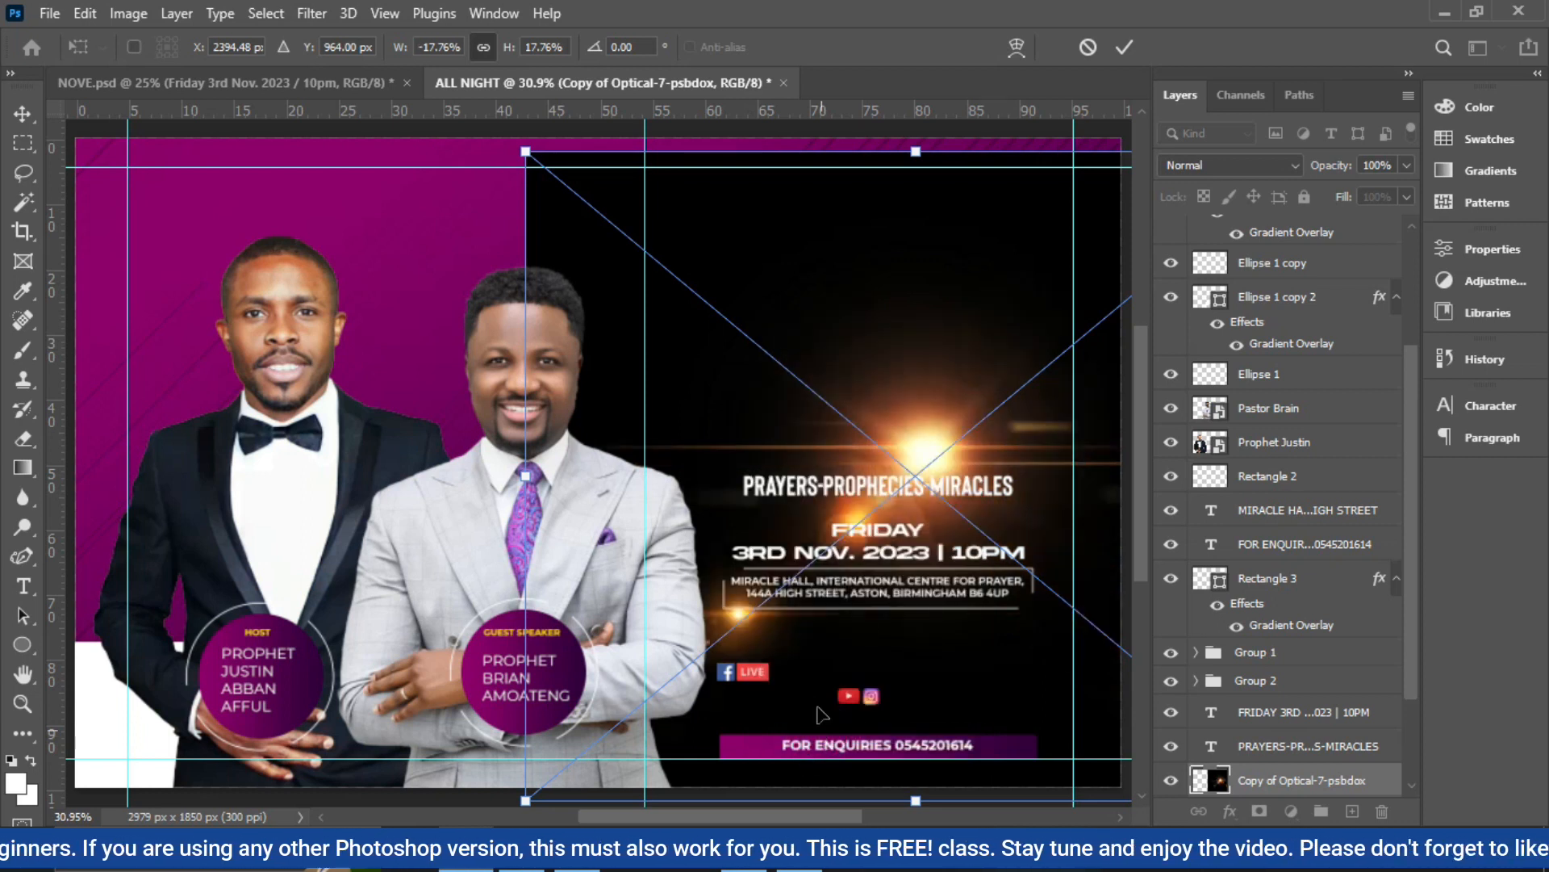
key(Return)
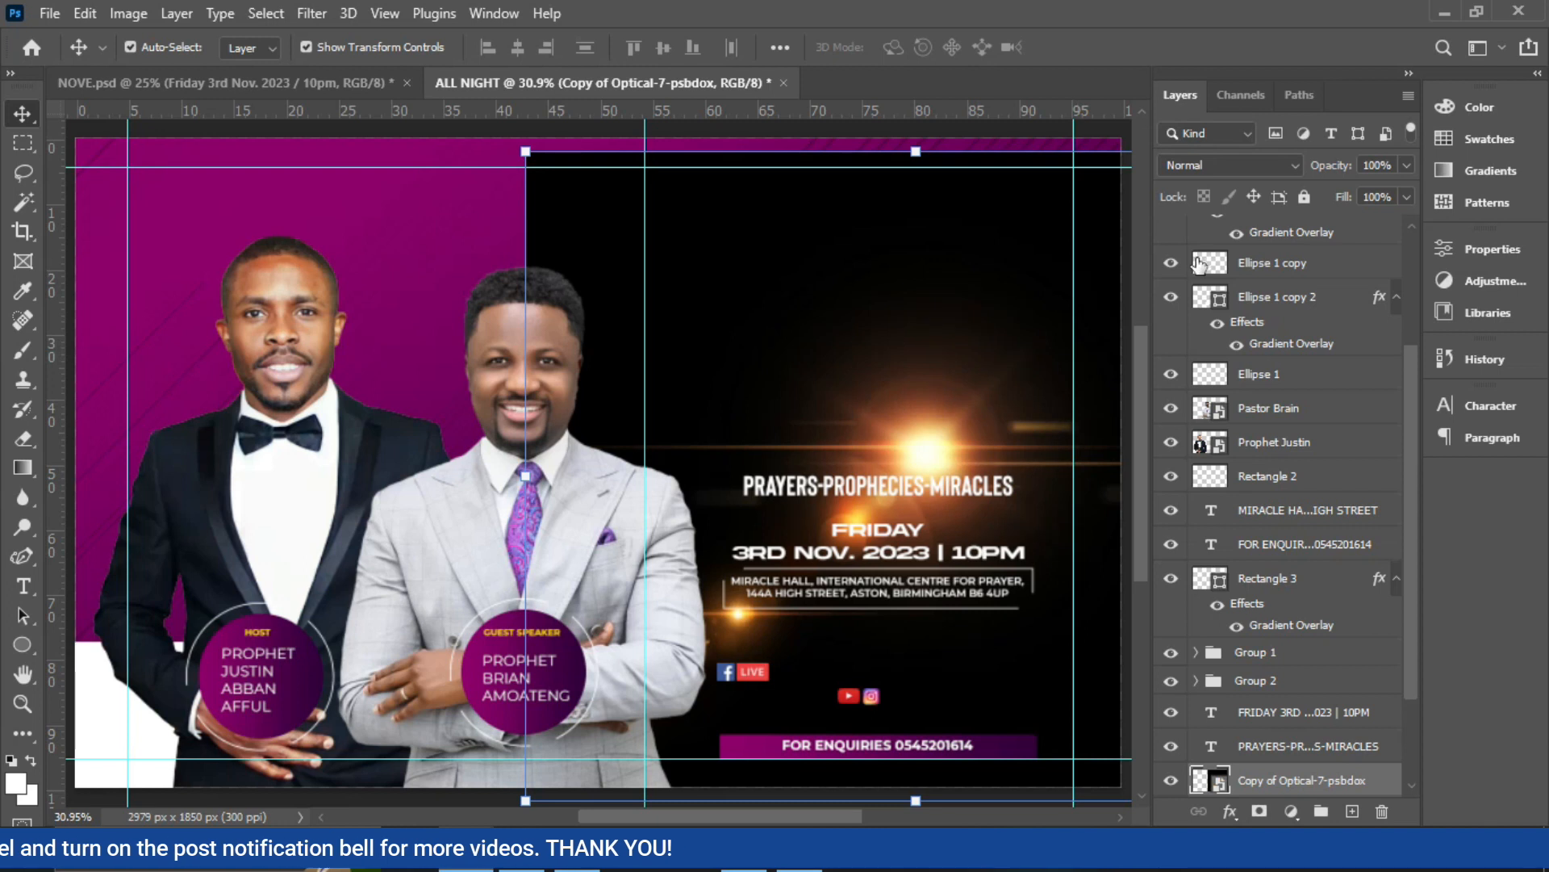
click(1256, 164)
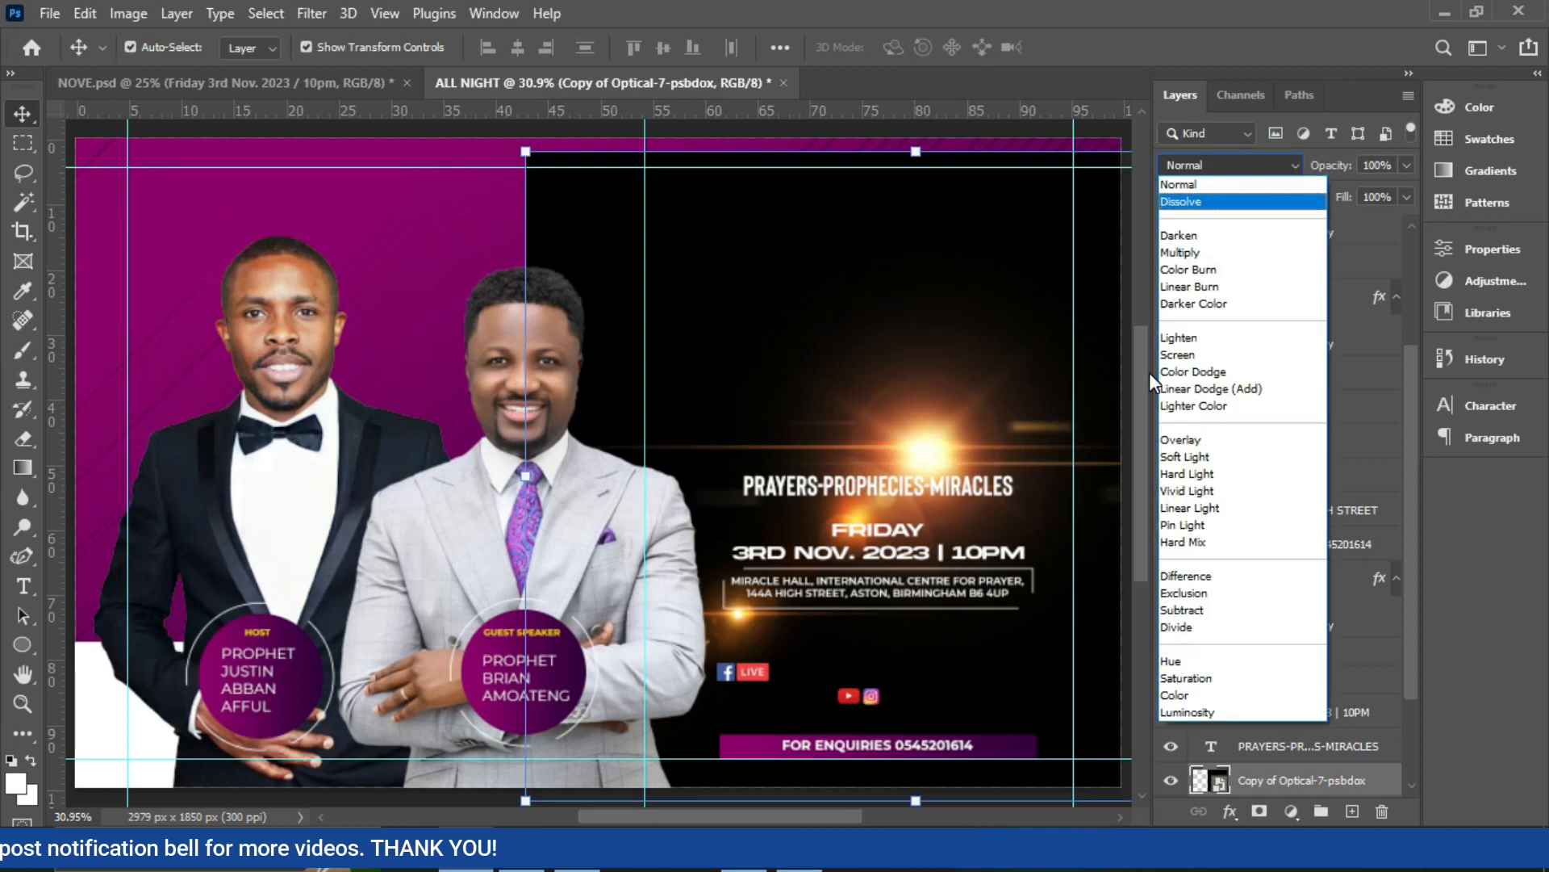
click(1170, 357)
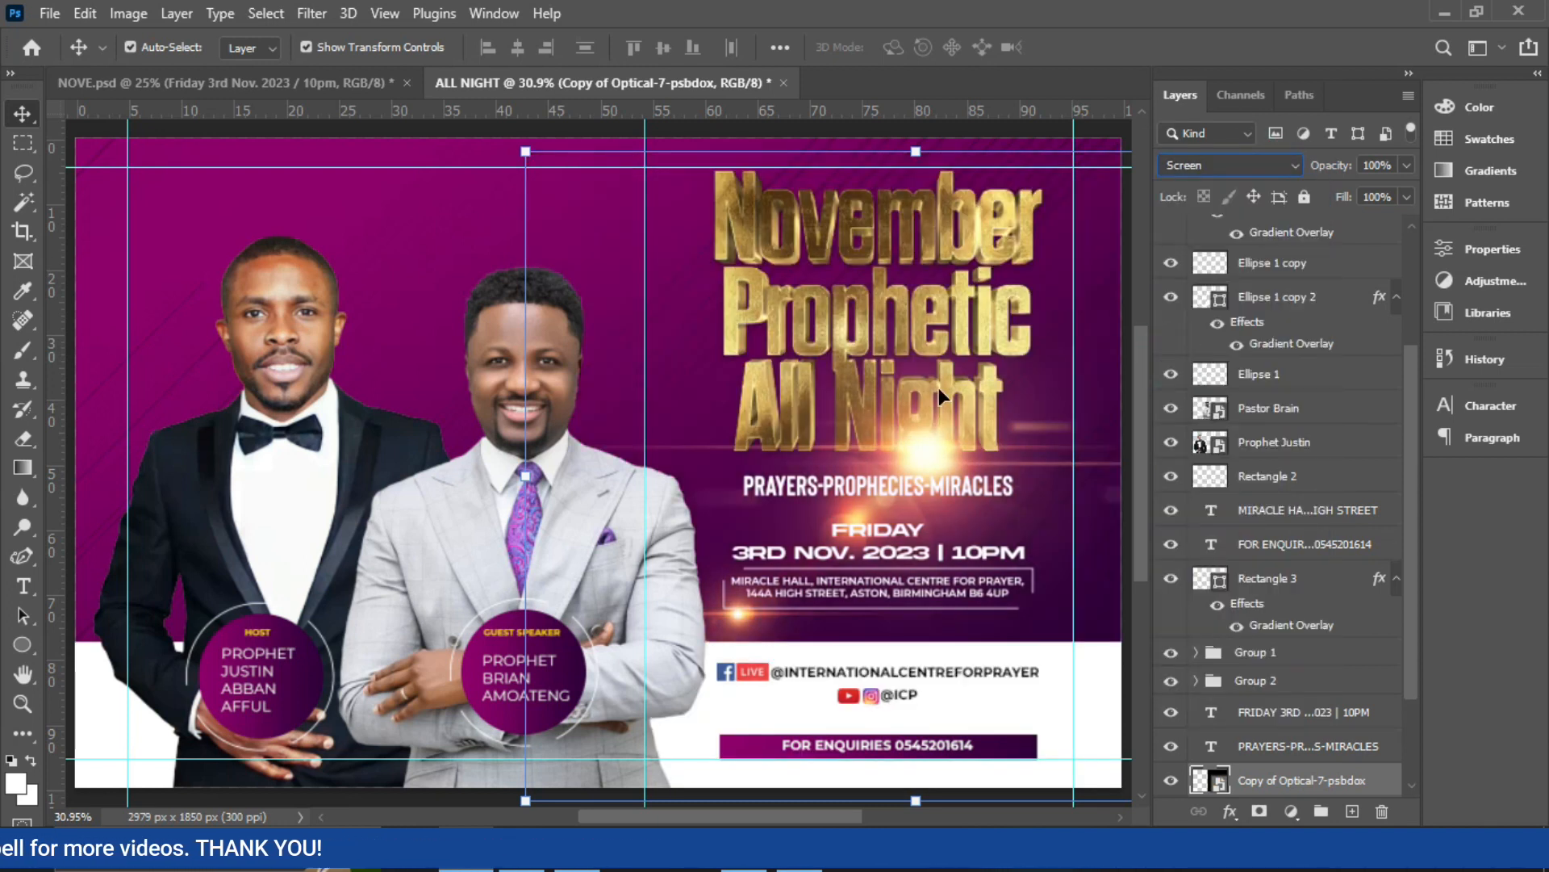
Move the flare up over the end of the word Prophetic in the gold title and reduce its layer opacity to 82%
drag(928, 431, 992, 298)
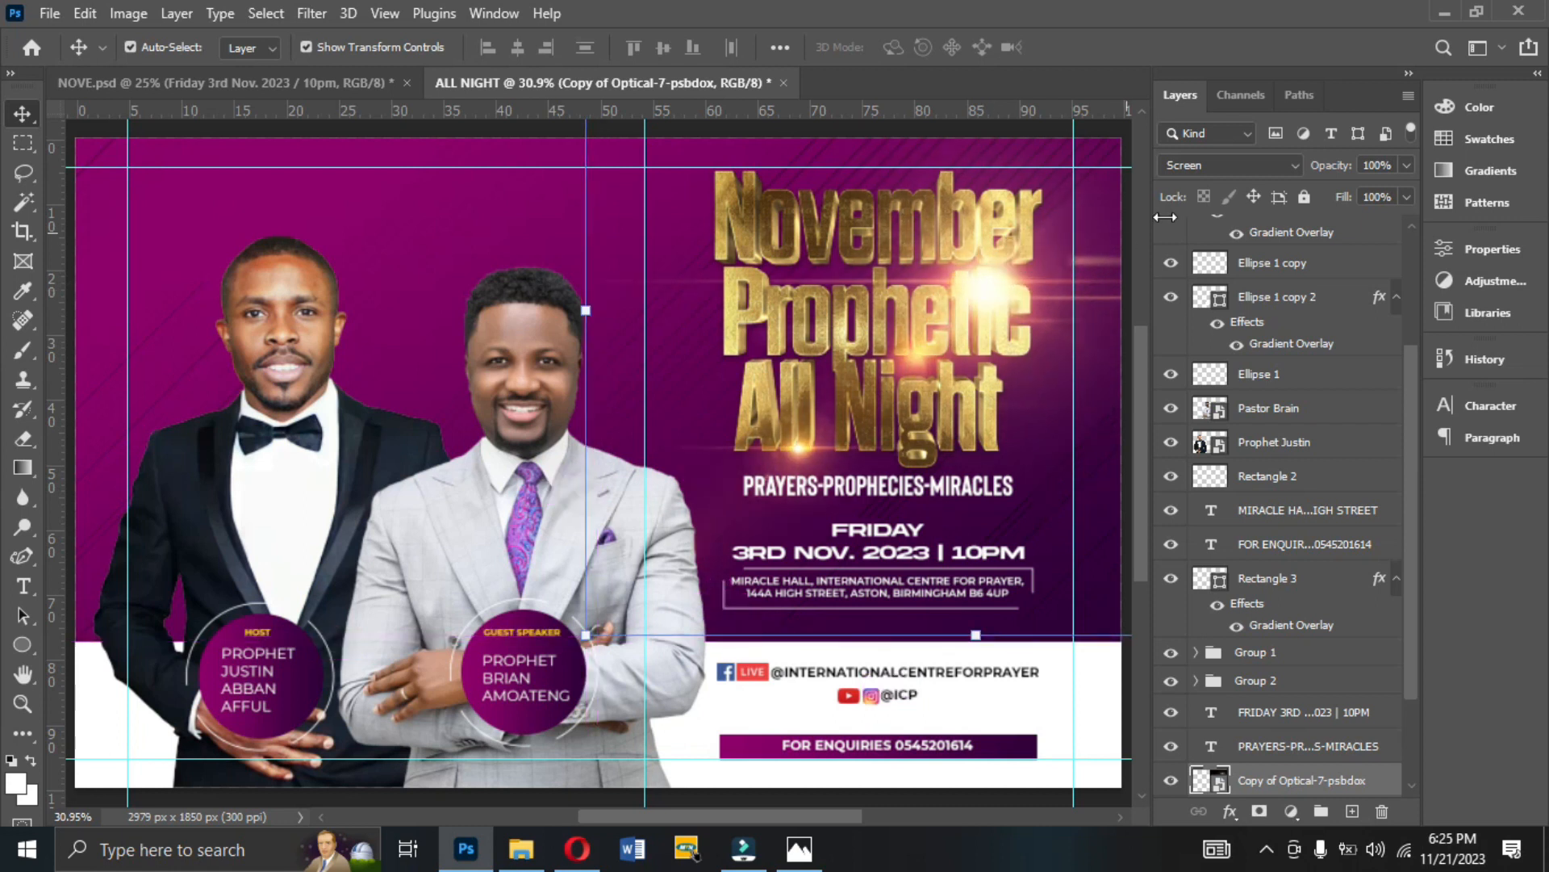
click(1406, 167)
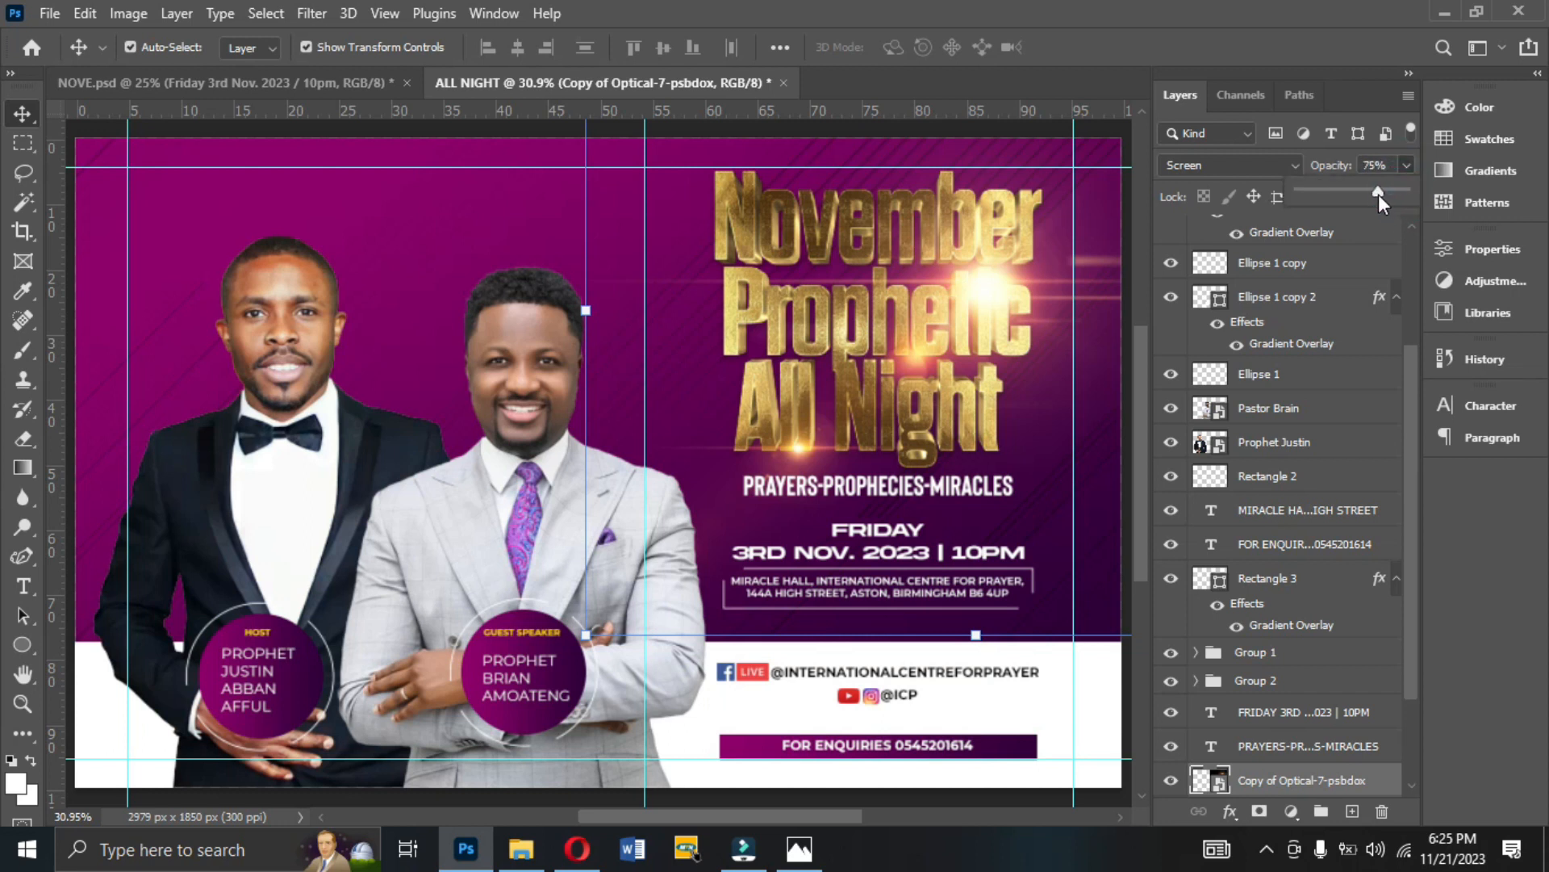
drag(1367, 194, 1363, 195)
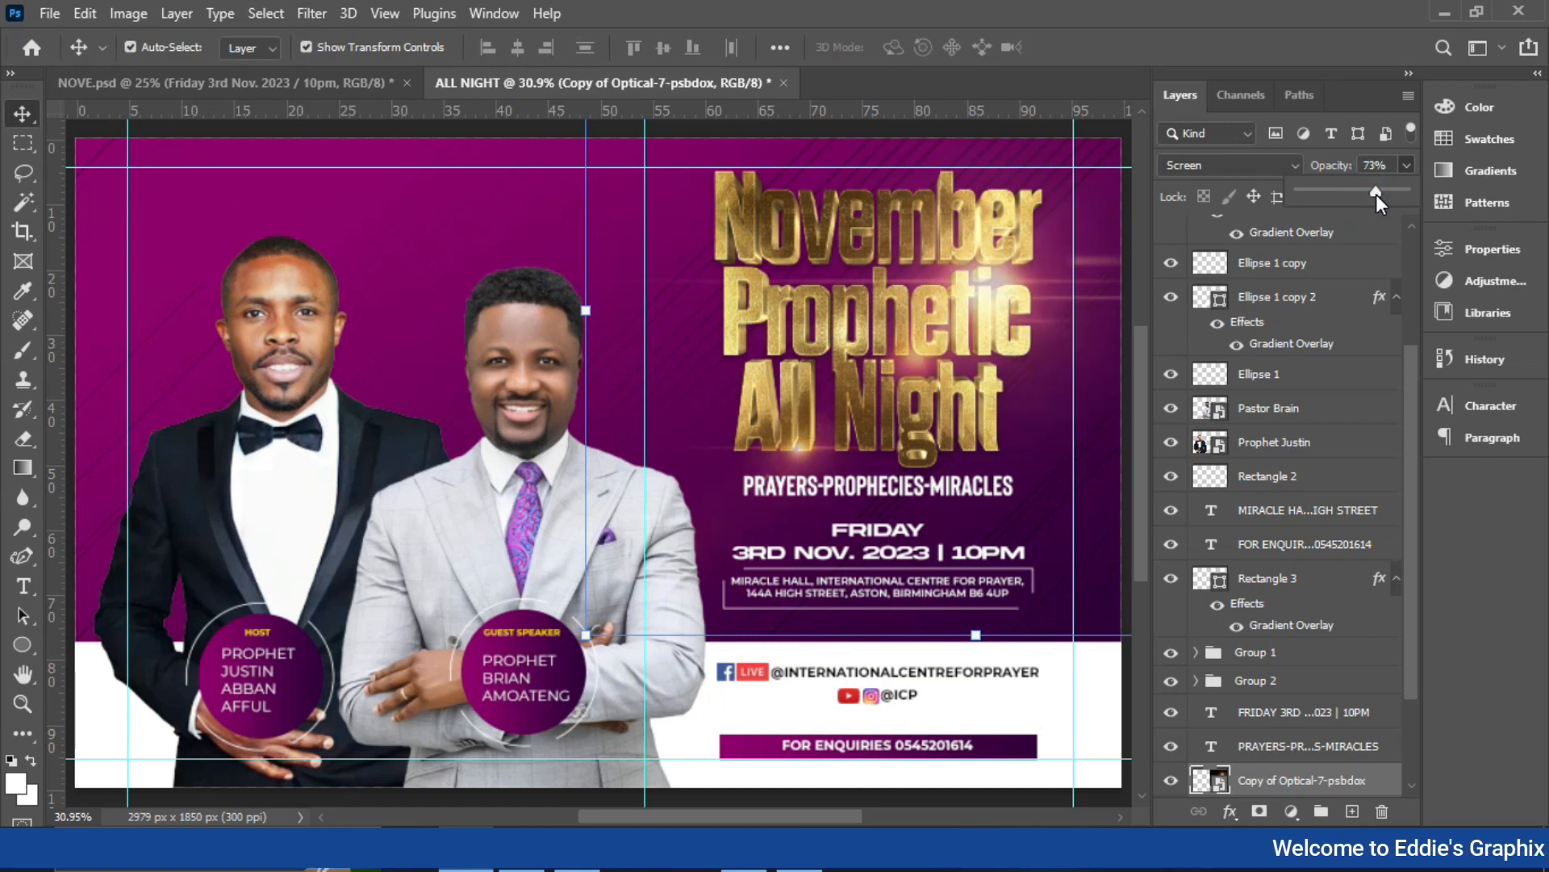
key(Return)
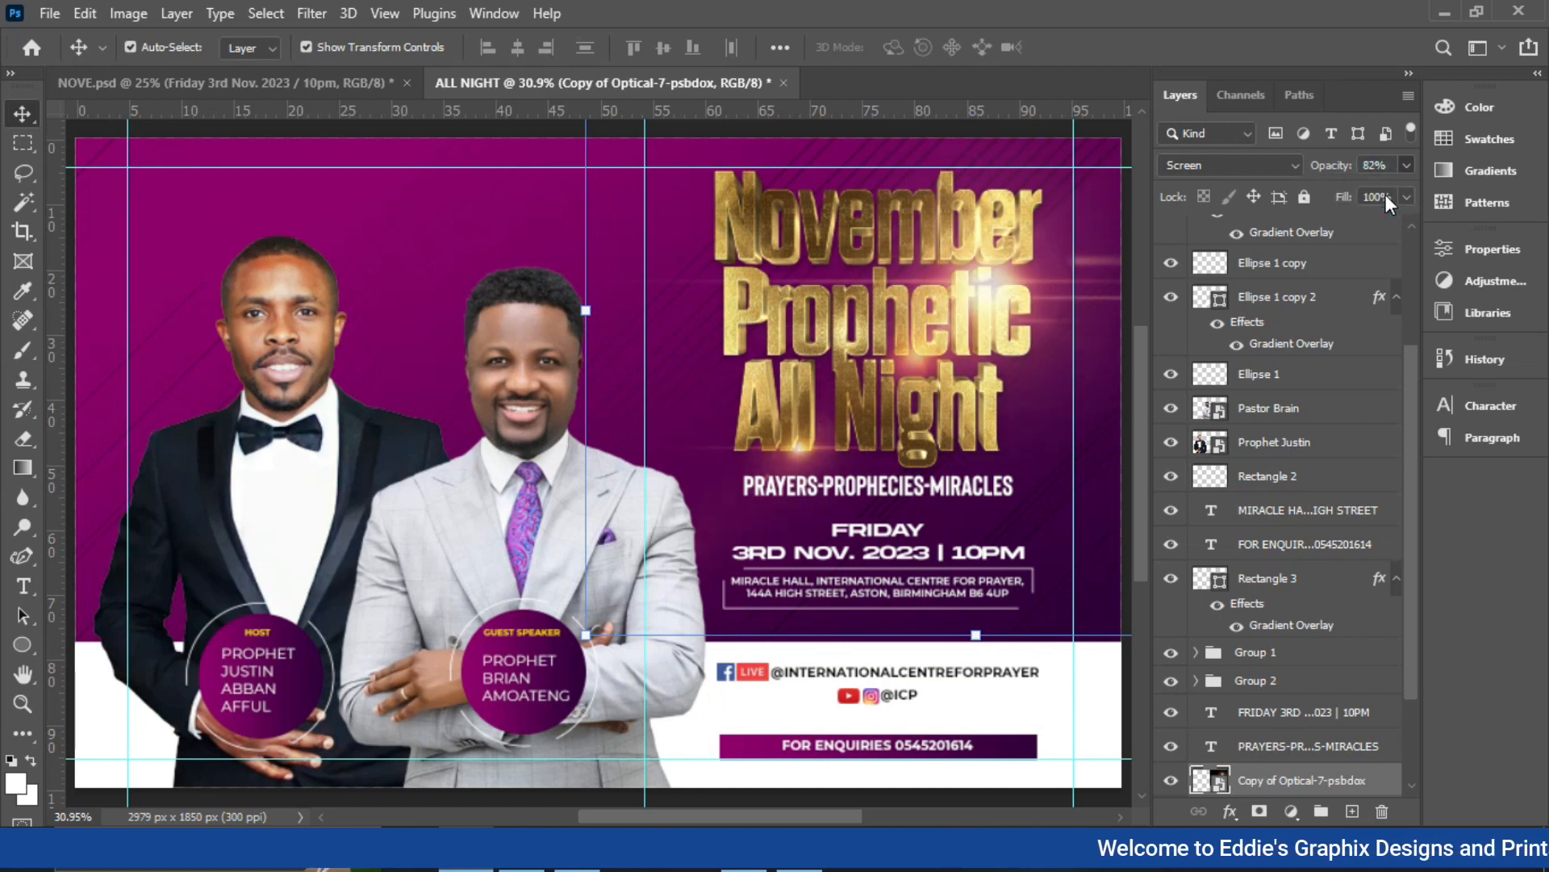
Raise the flare layer's opacity to 91% and deselect all layers
click(945, 311)
click(1012, 284)
click(1402, 167)
key(Up)
key(Up)
key(Up)
key(Up)
key(Up)
key(Up)
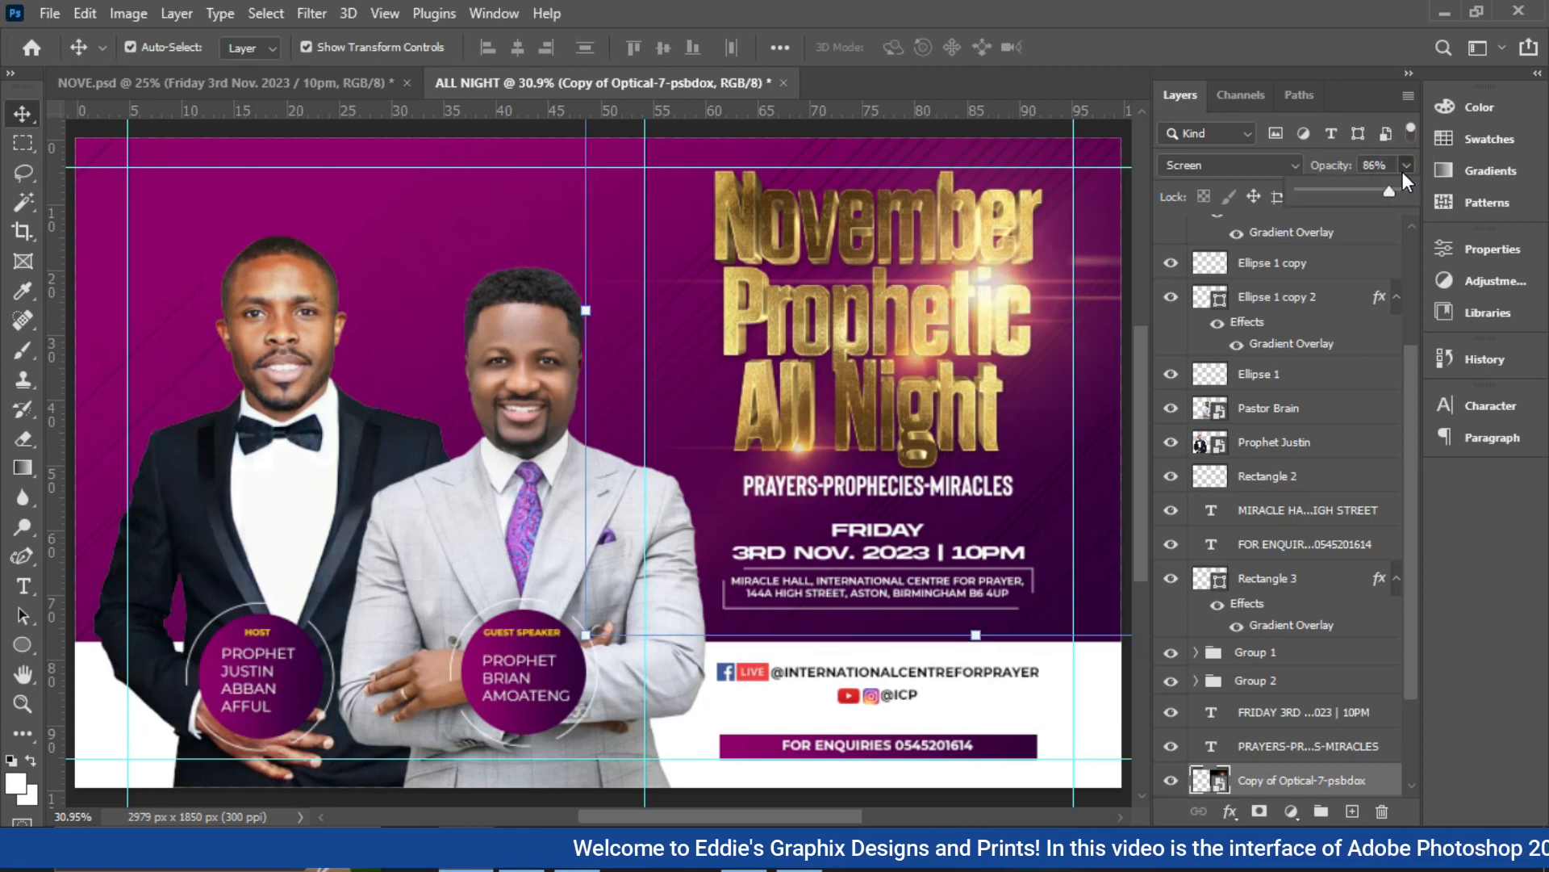
key(Up)
key(Up)
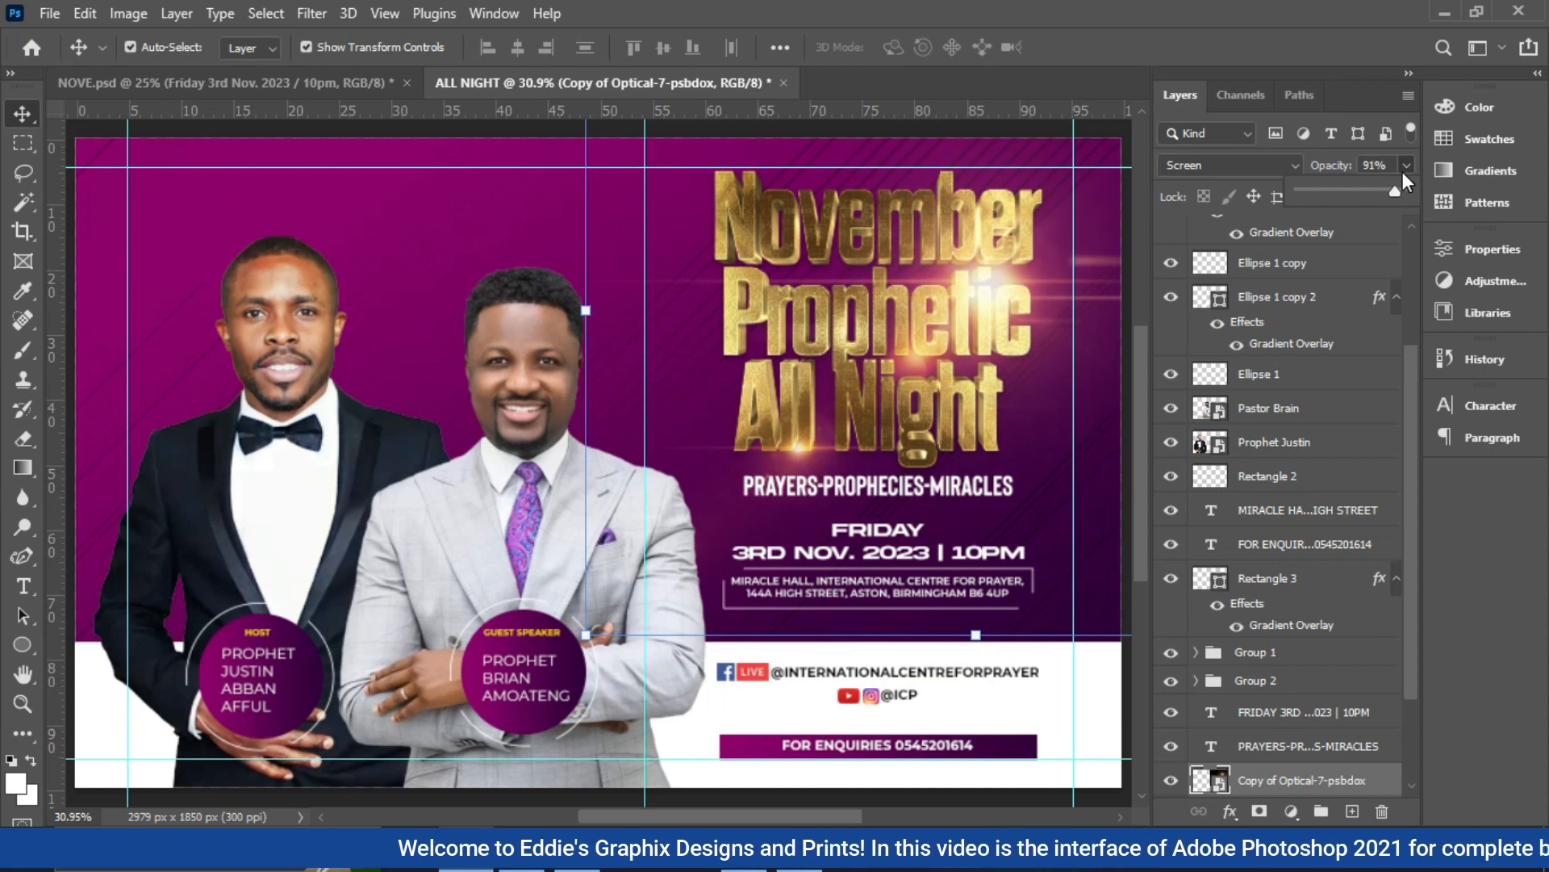
click(1069, 749)
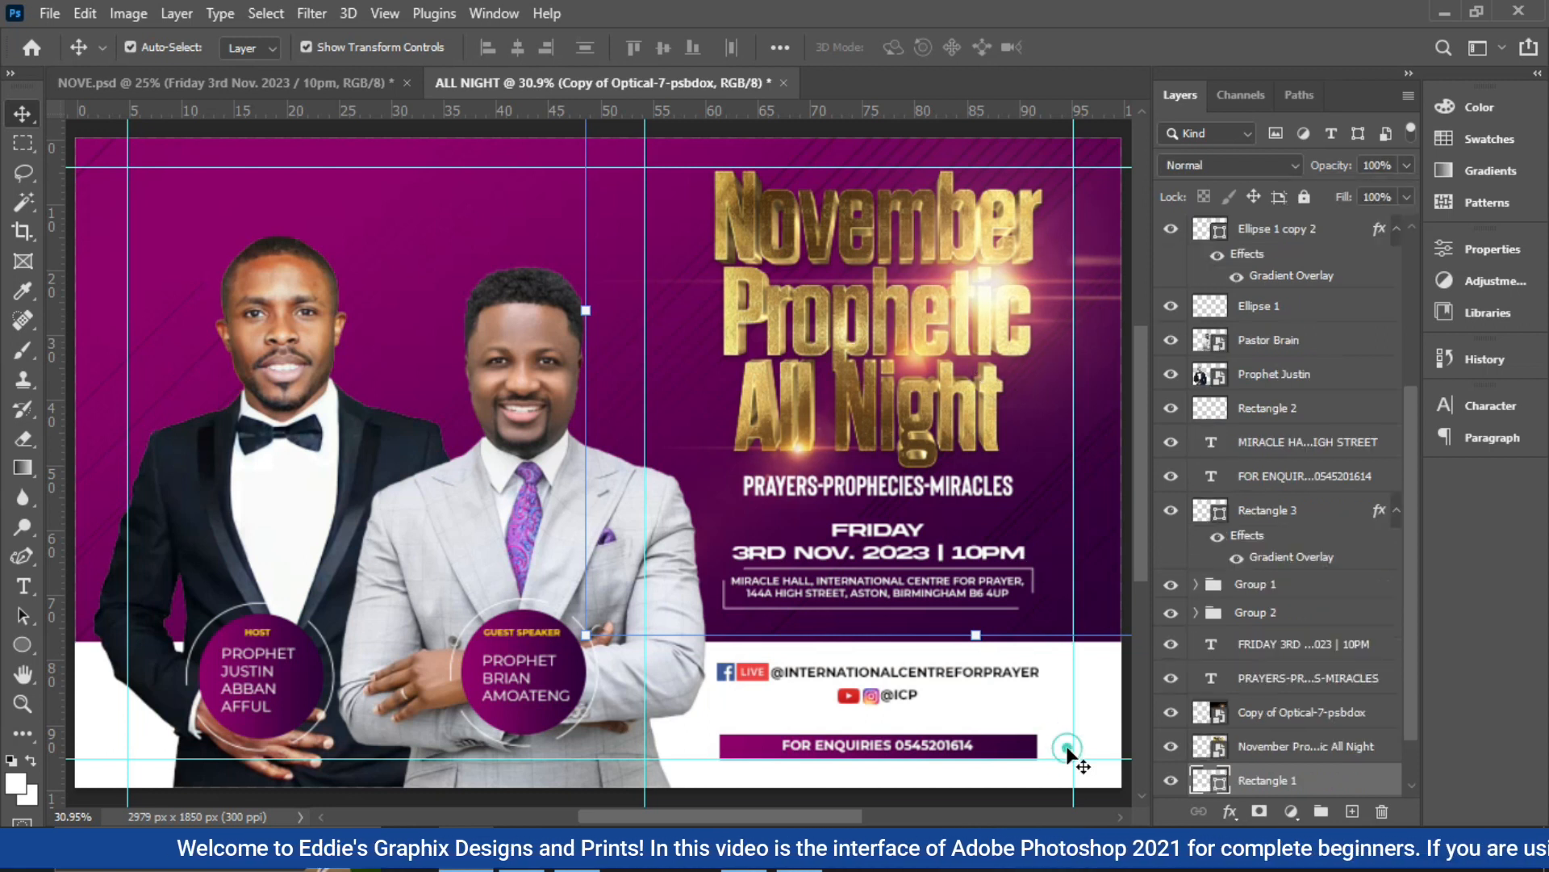
click(480, 121)
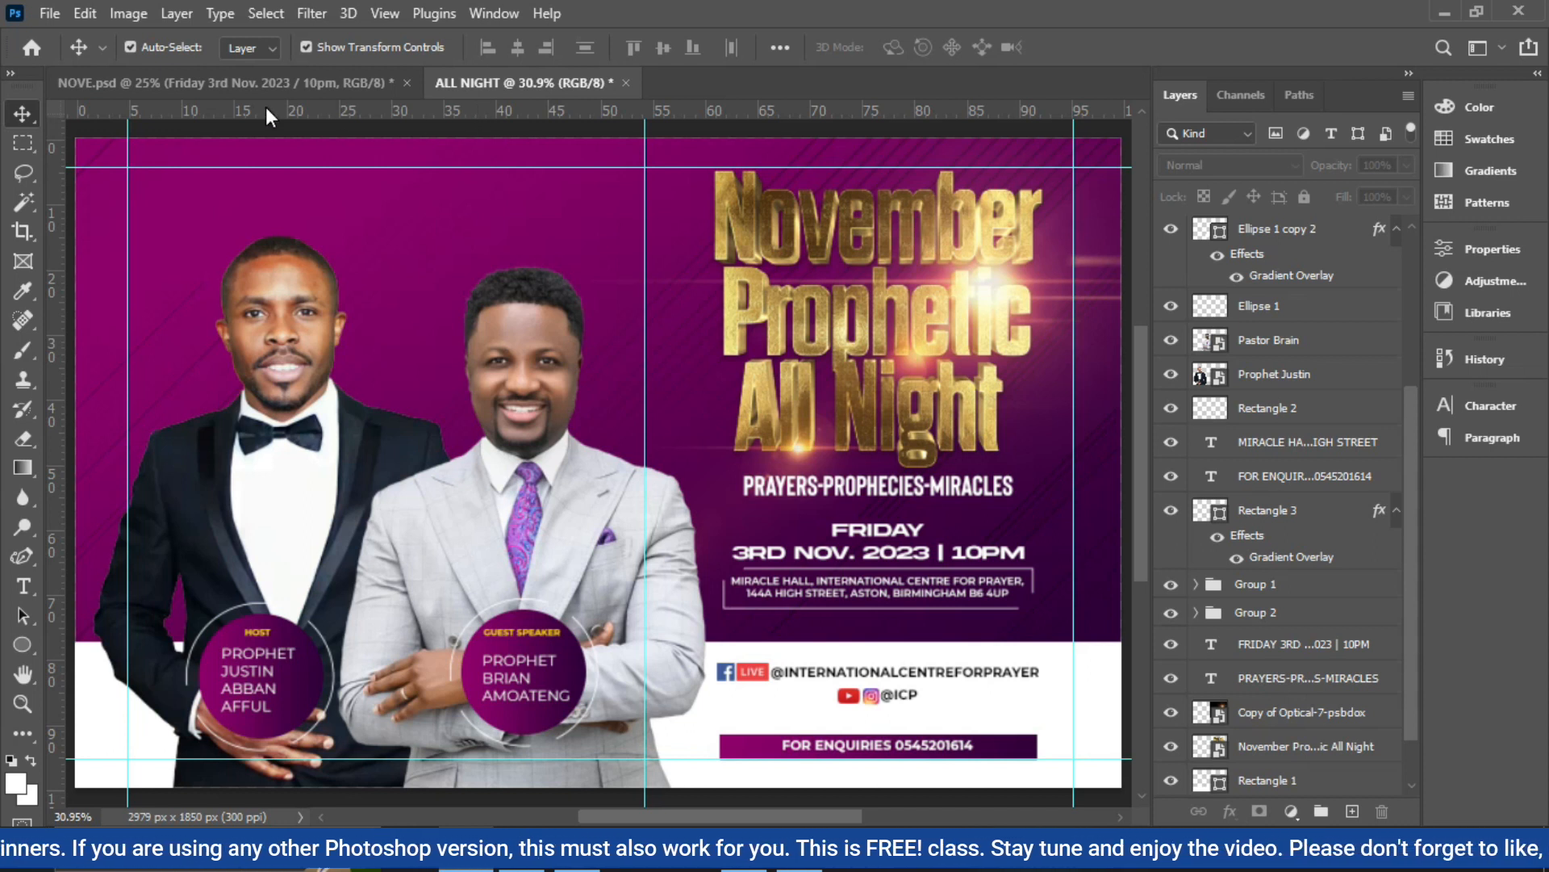
Save a copy of the flyer to the Desktop as a JPEG named ALL NIGHT
click(59, 16)
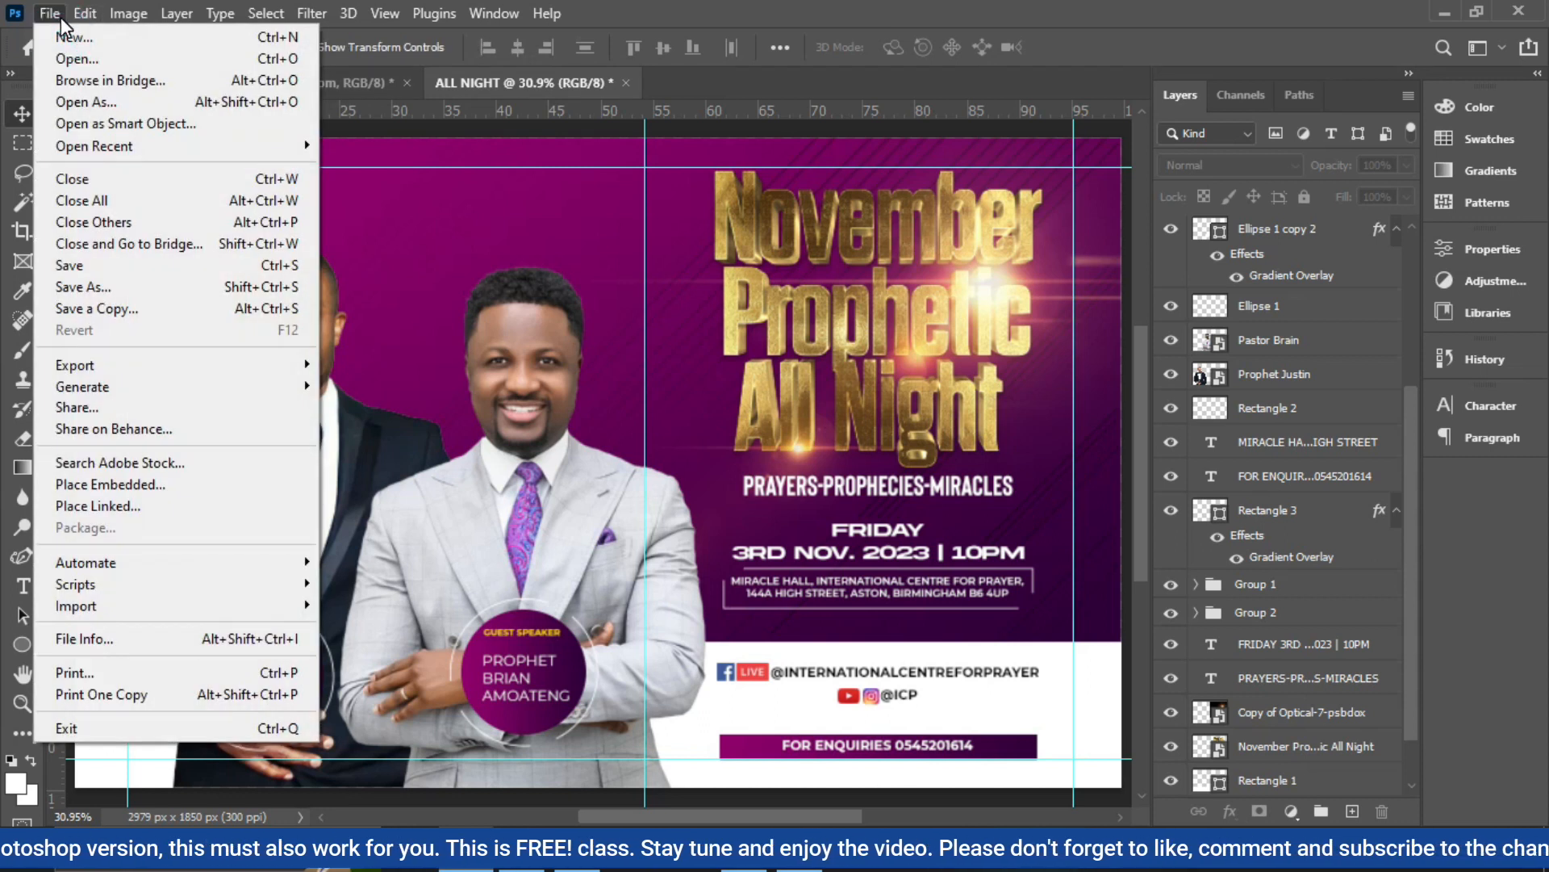
click(84, 308)
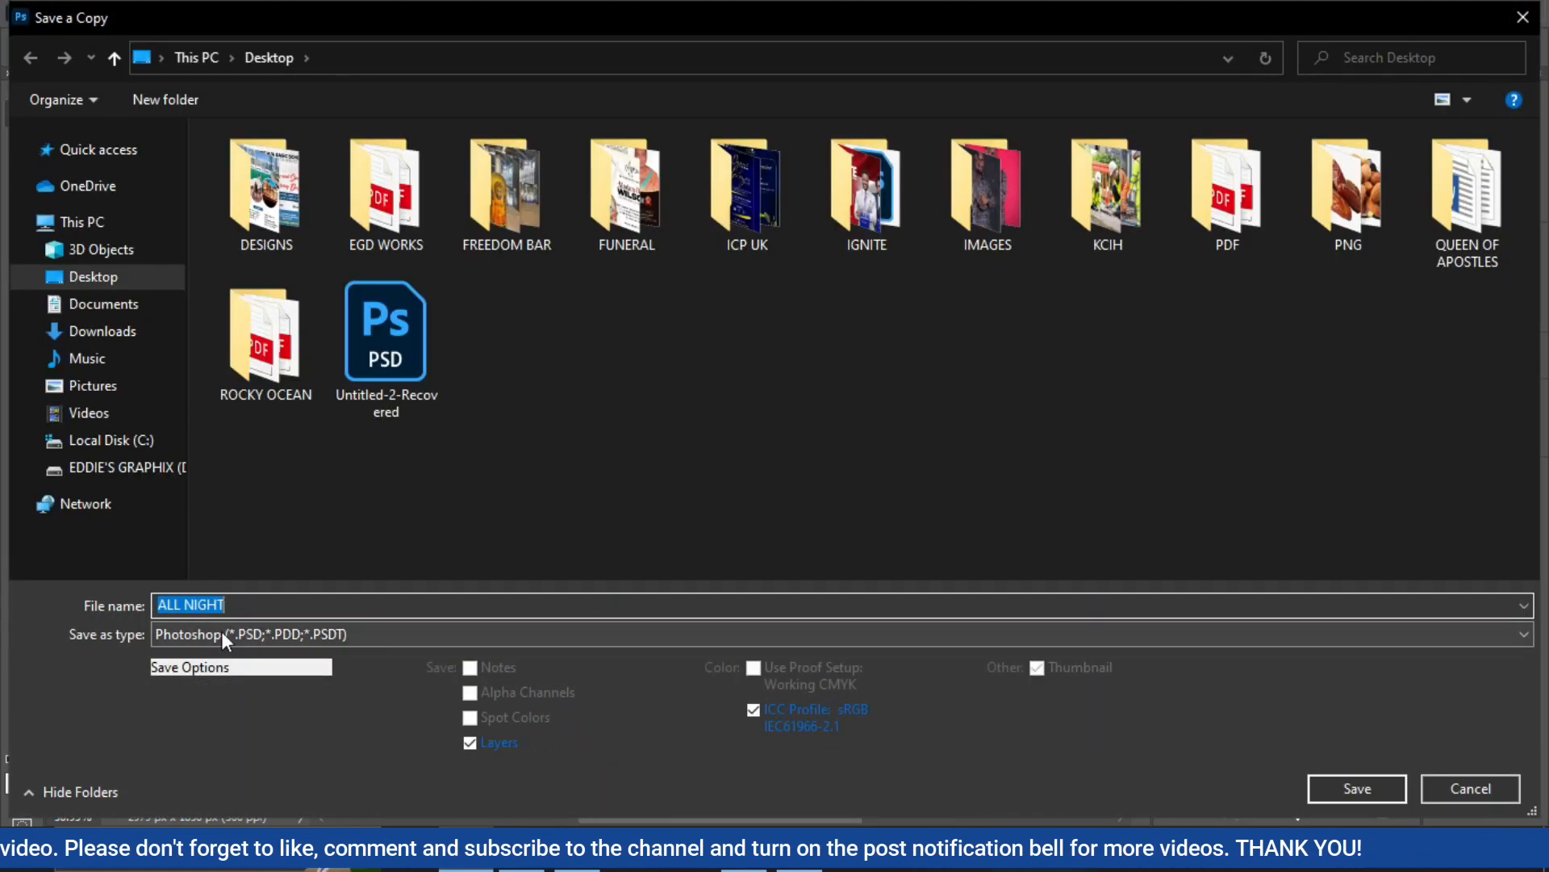
click(282, 634)
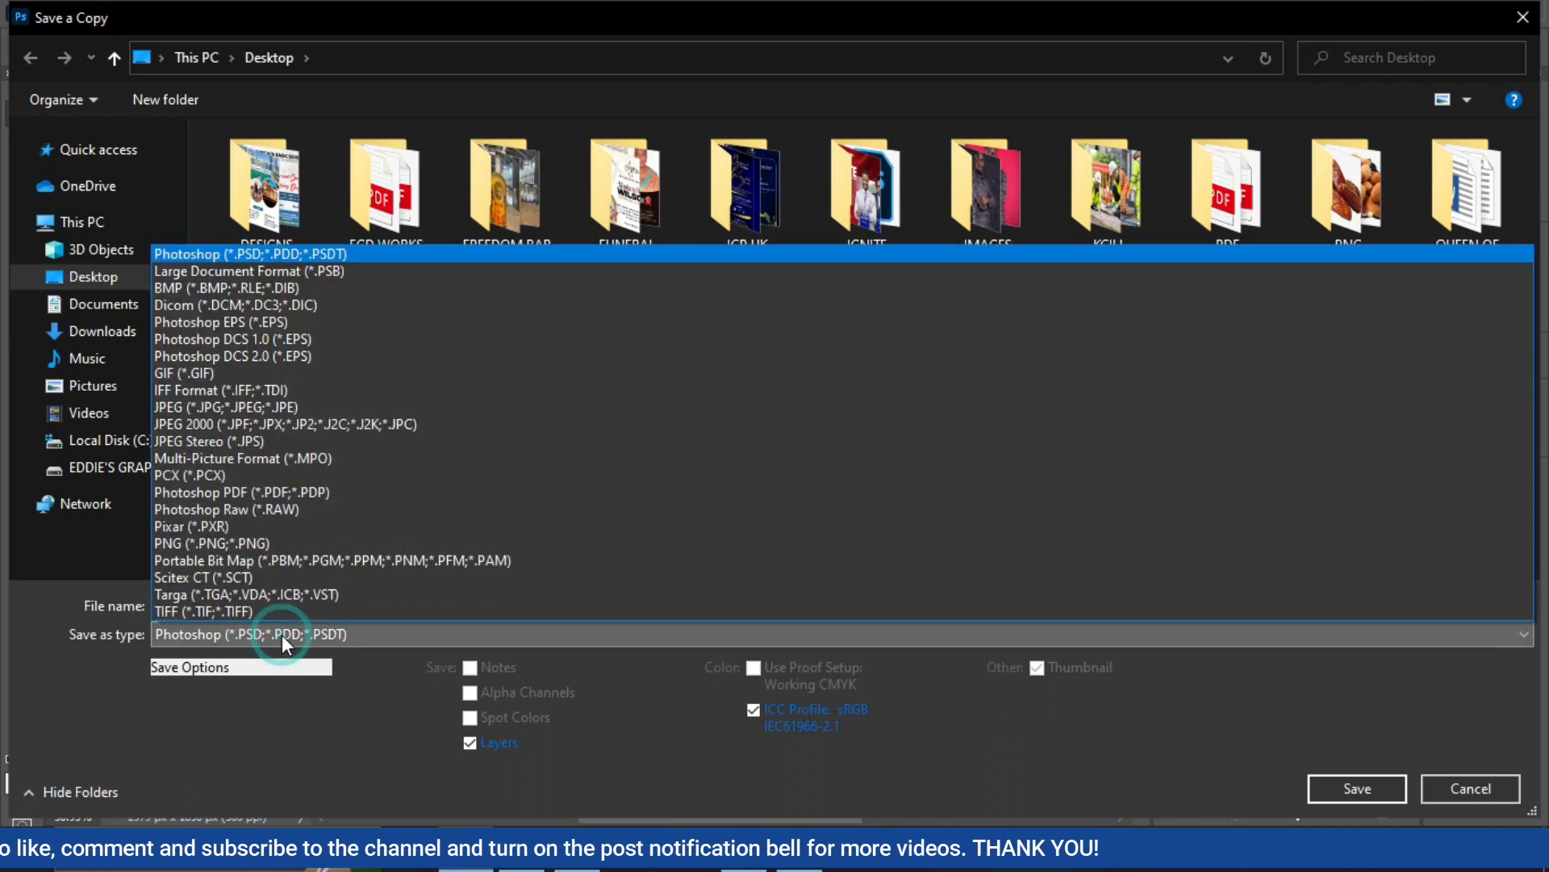
click(216, 407)
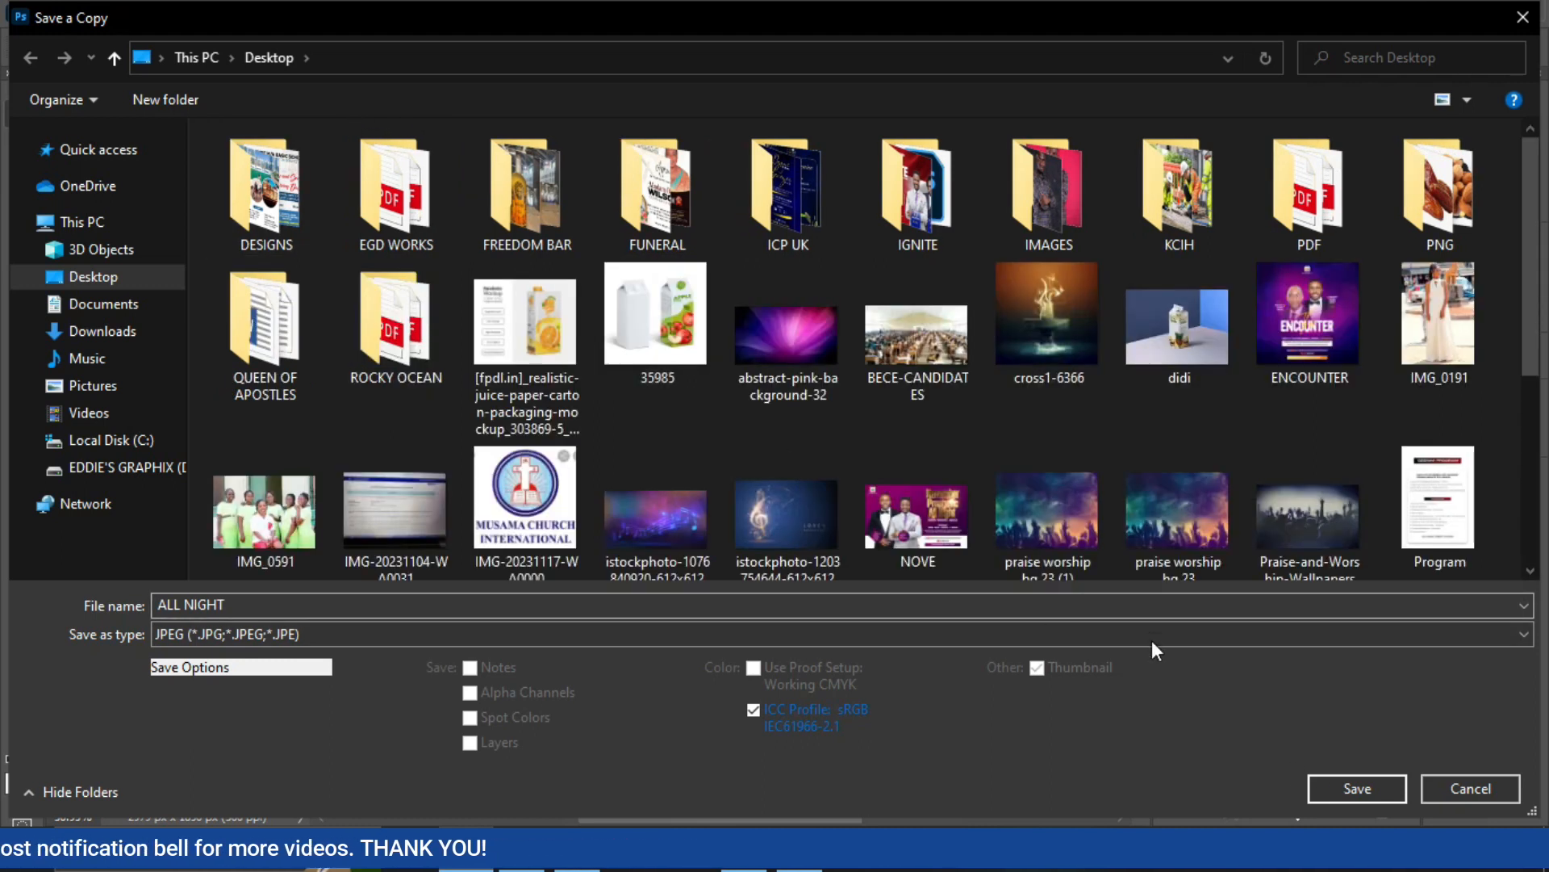
click(1339, 792)
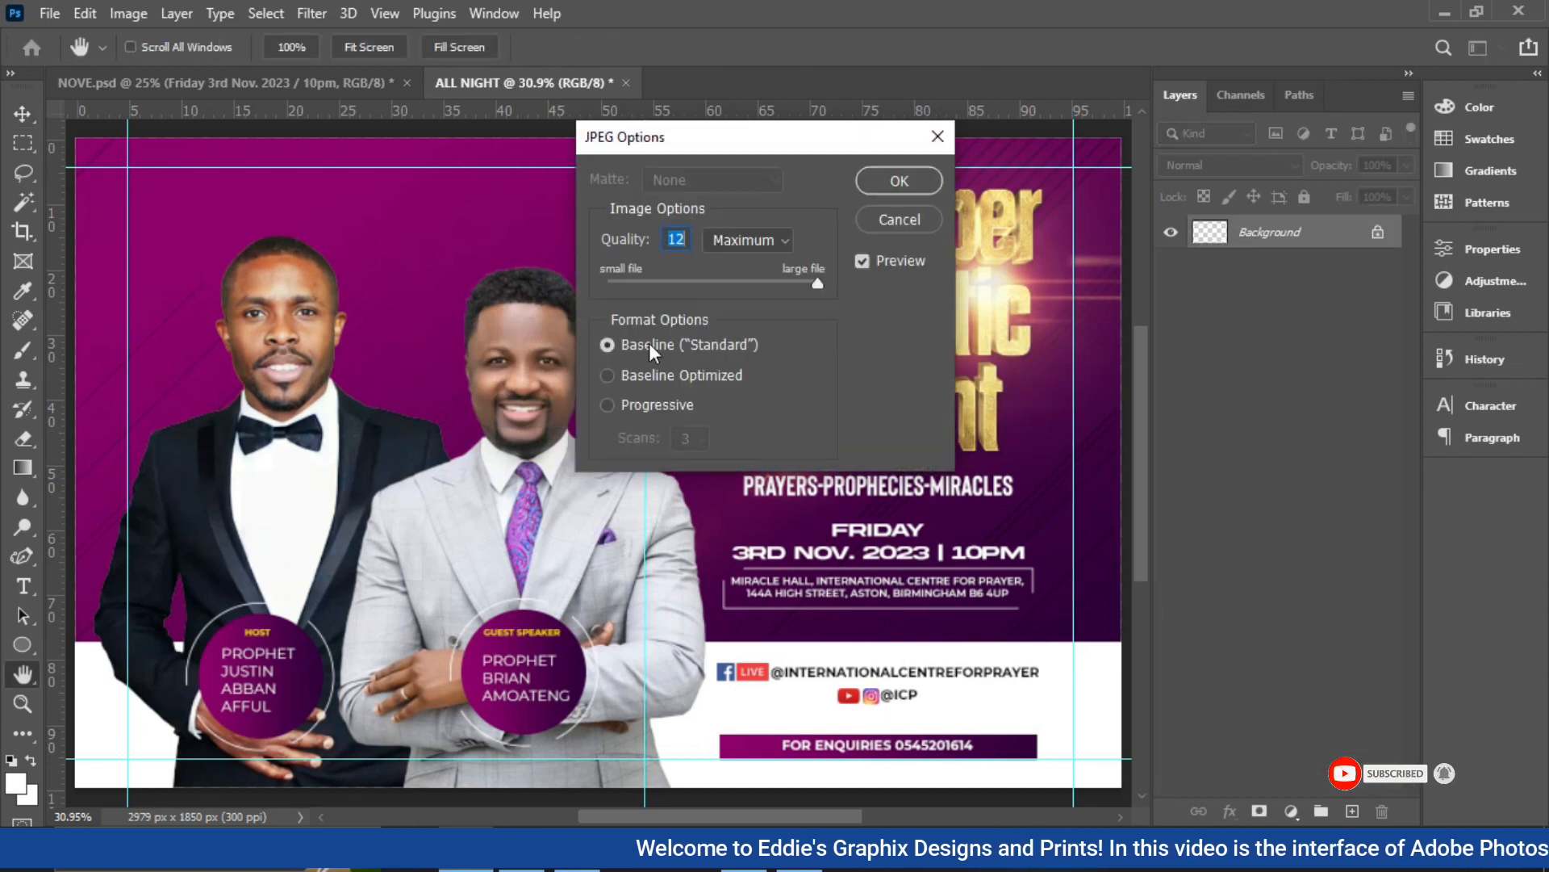
Export the JPEG with the Baseline ("Standard") format option and a Maximum quality of 12
click(607, 346)
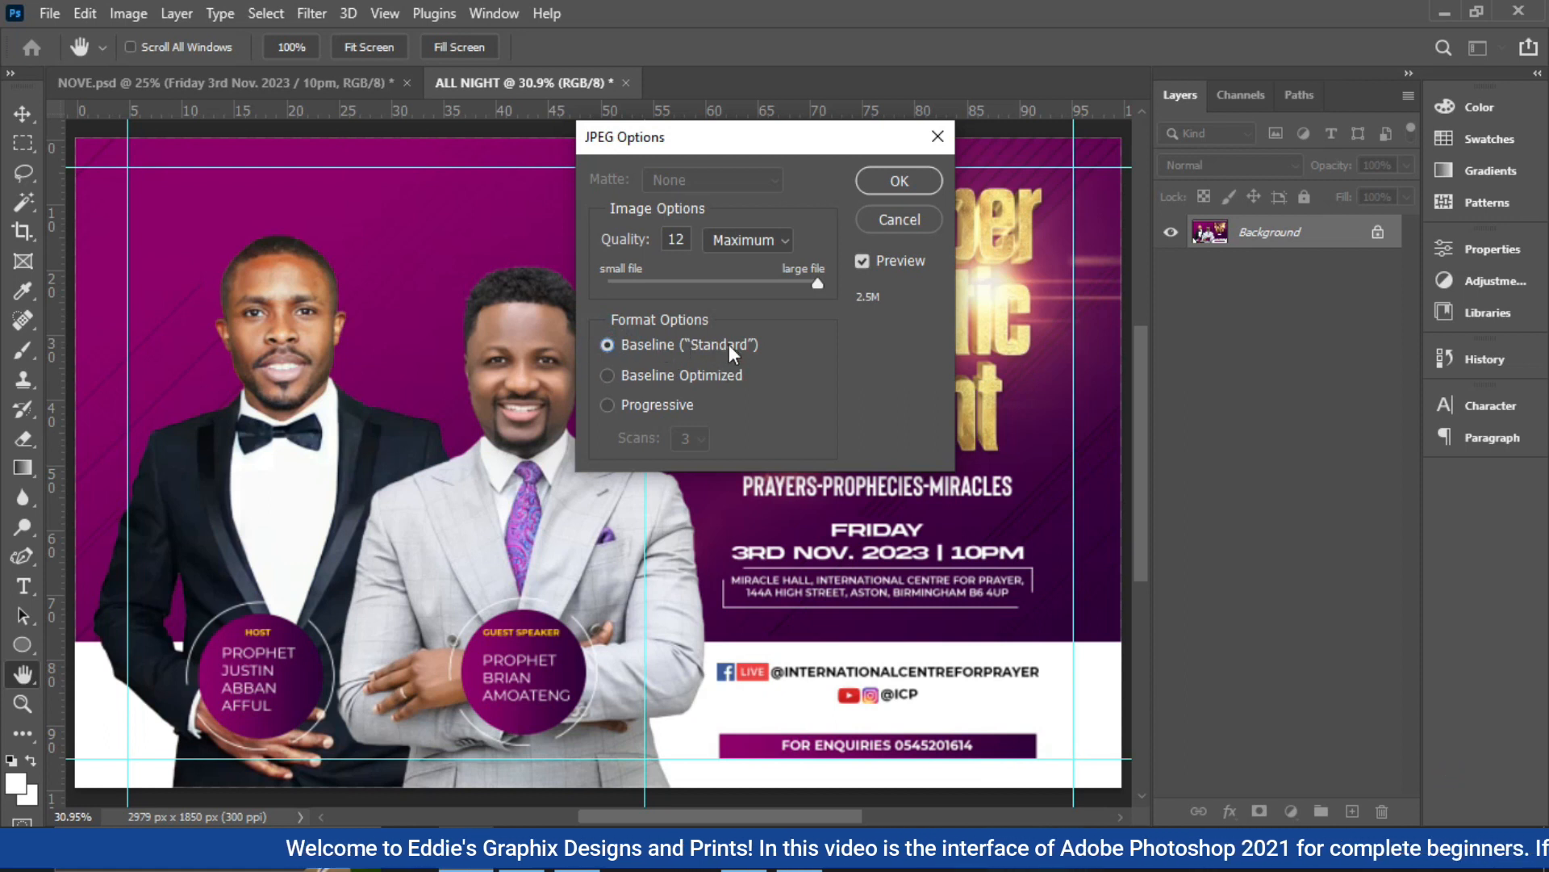
double_click(686, 240)
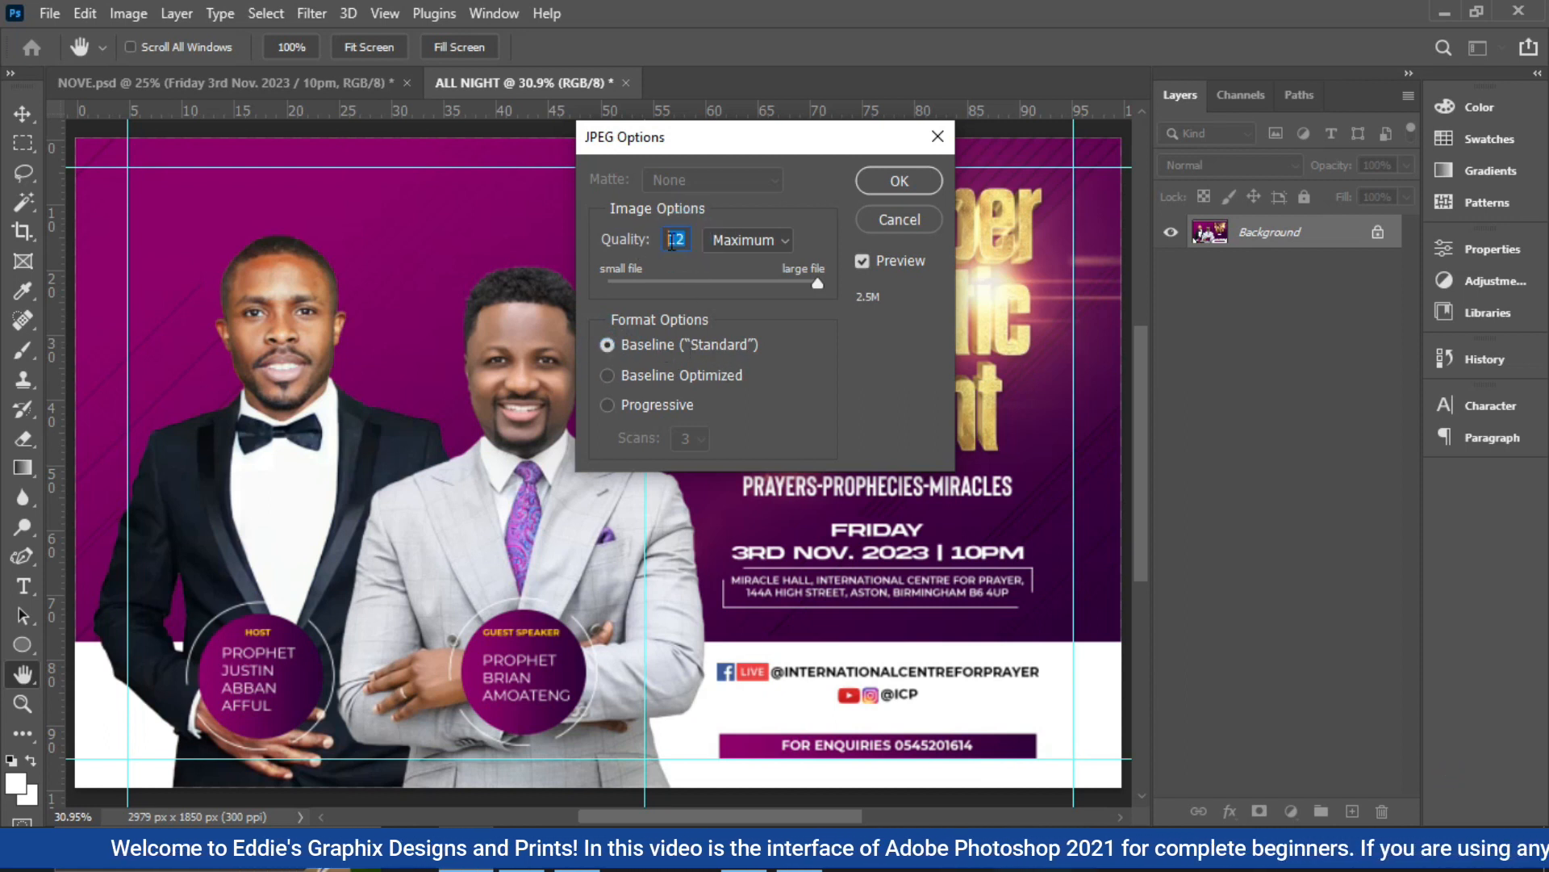
text(12)
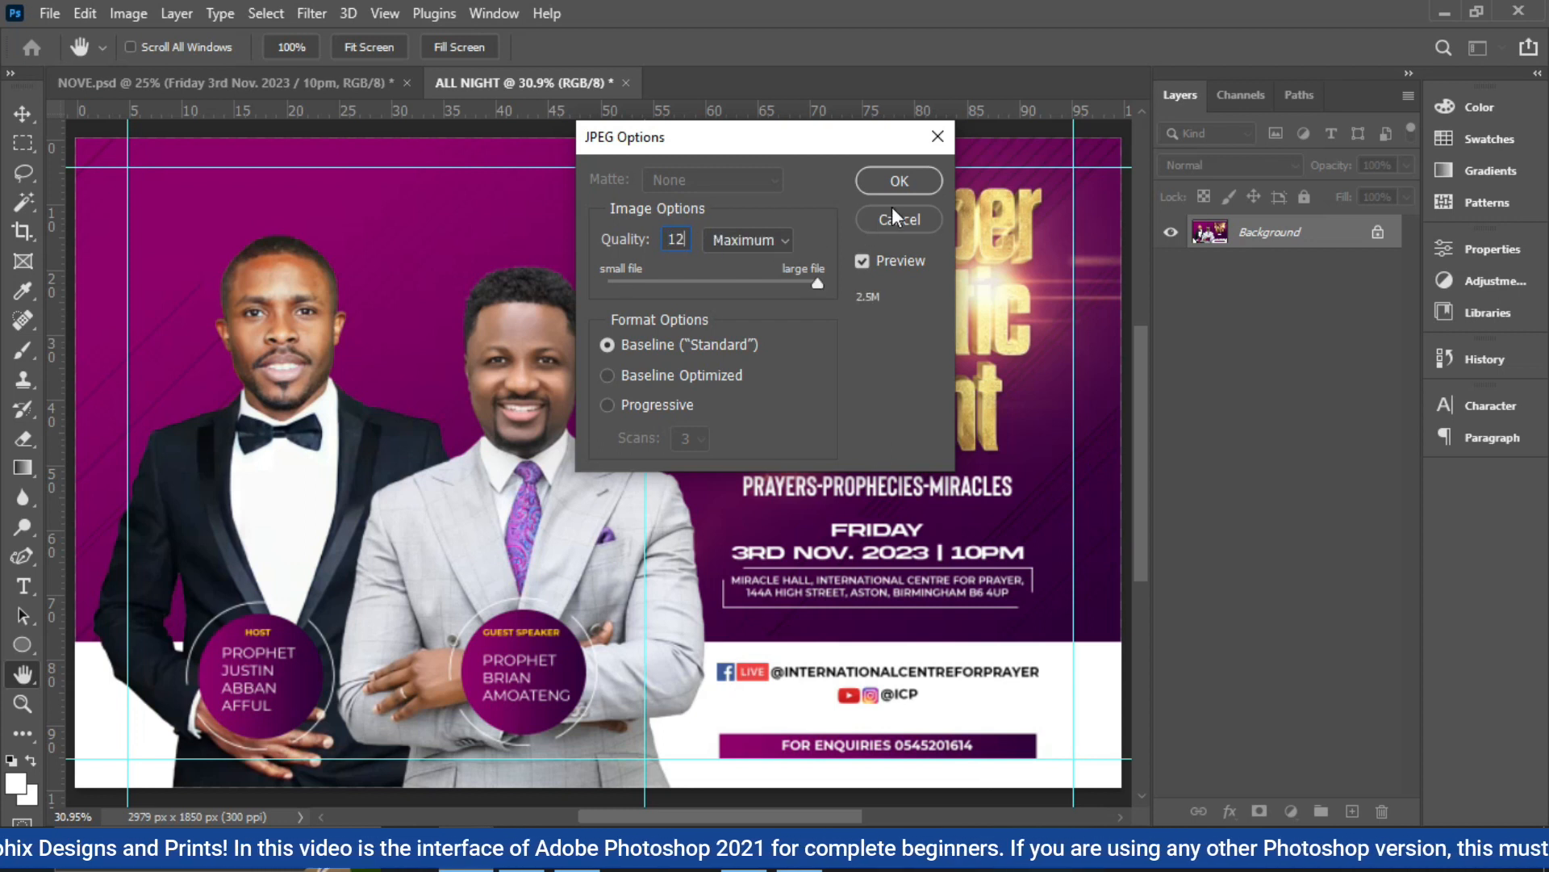
click(895, 186)
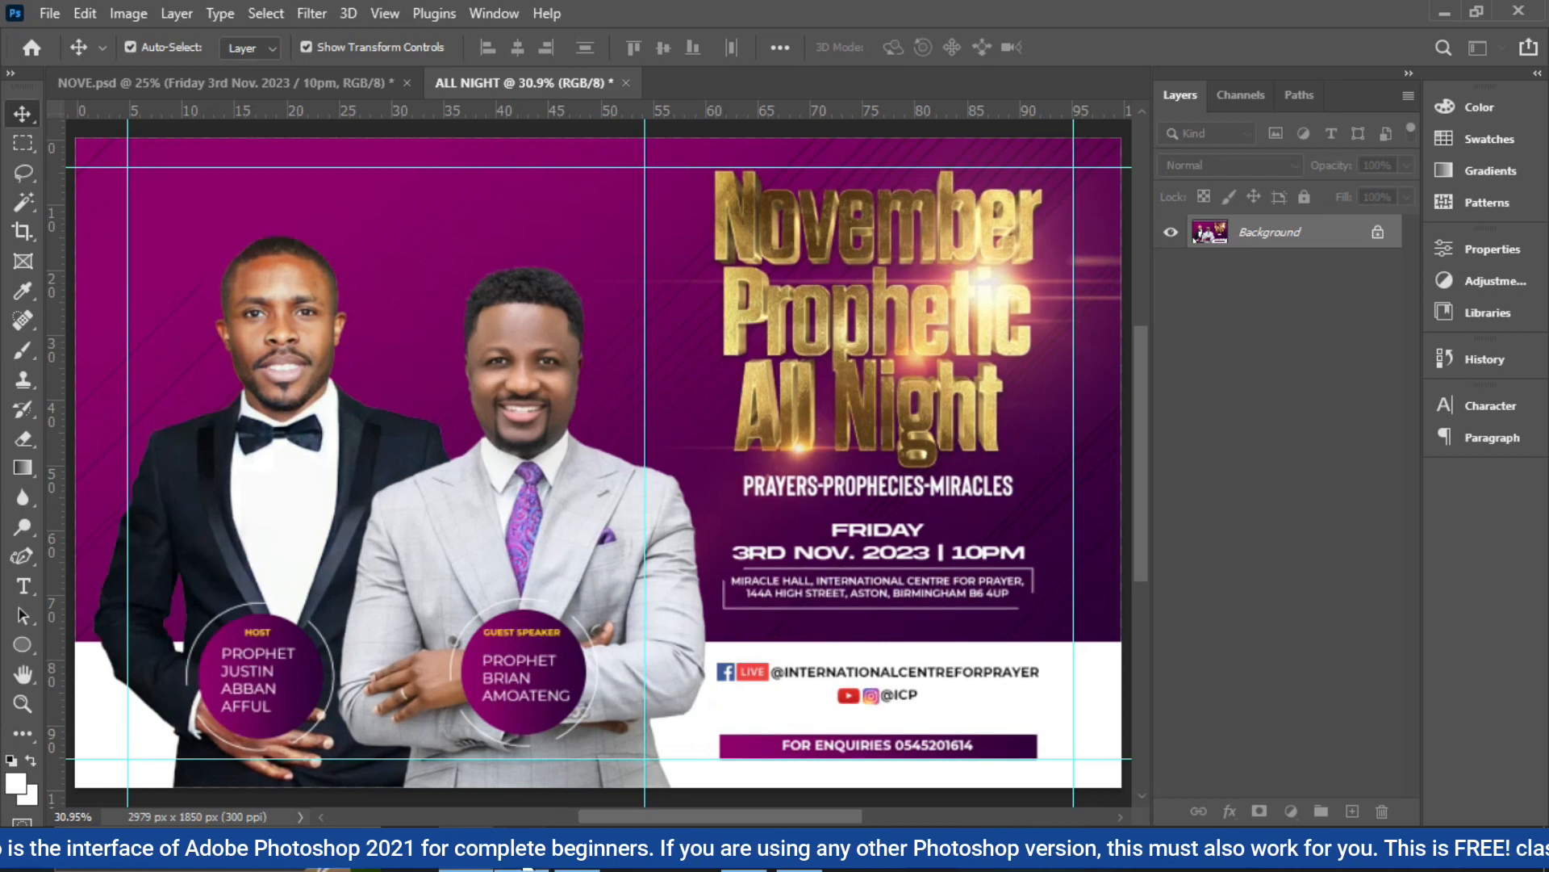
Switch to File Explorer and look through the Desktop folder for the exported flyer
click(520, 857)
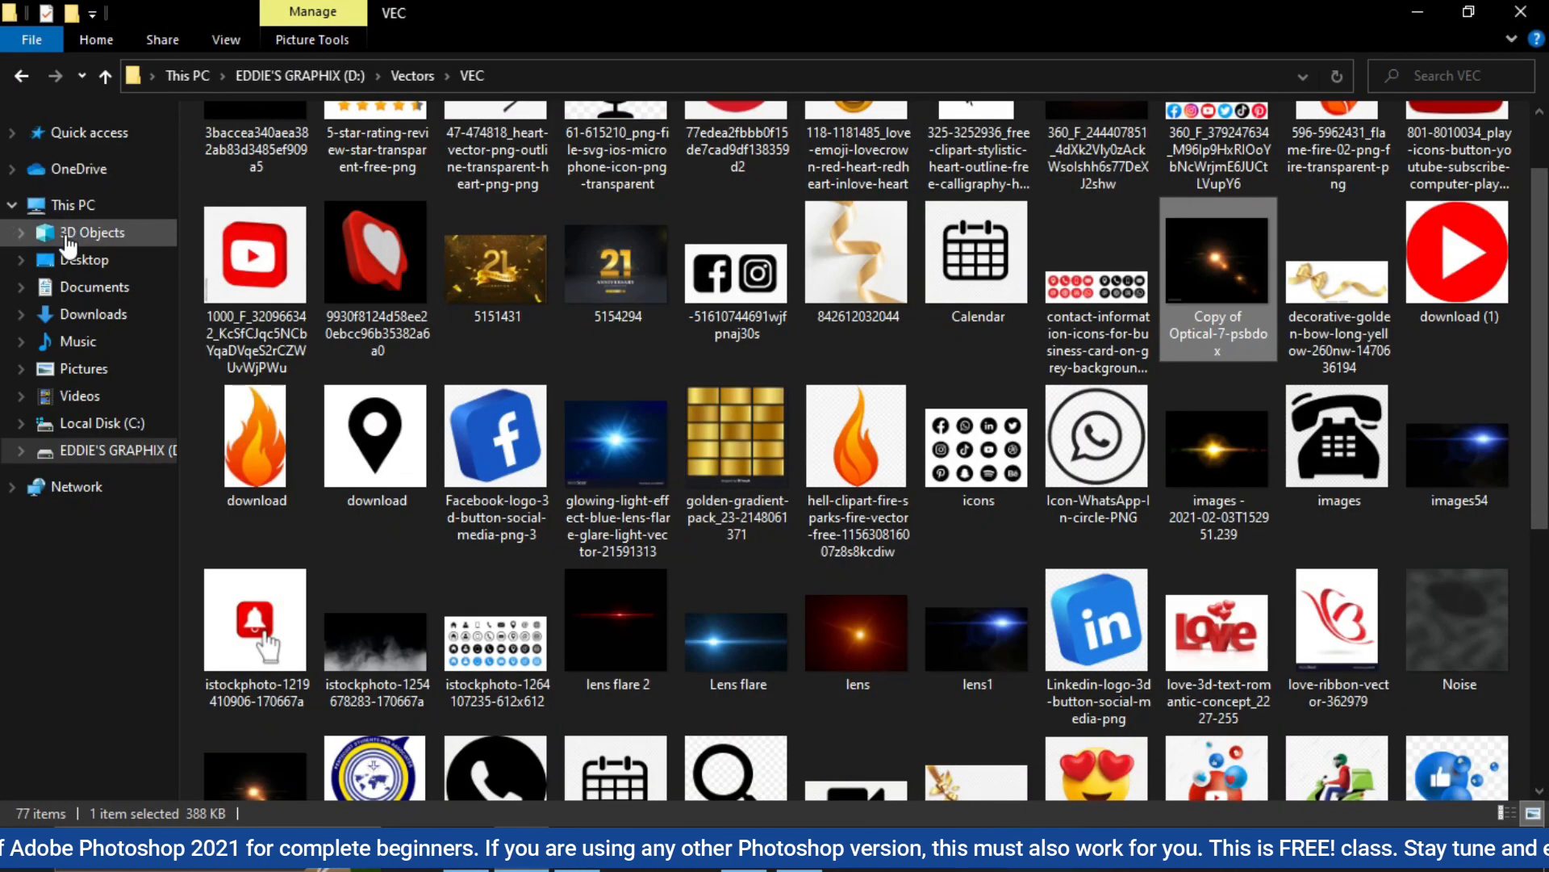
click(77, 259)
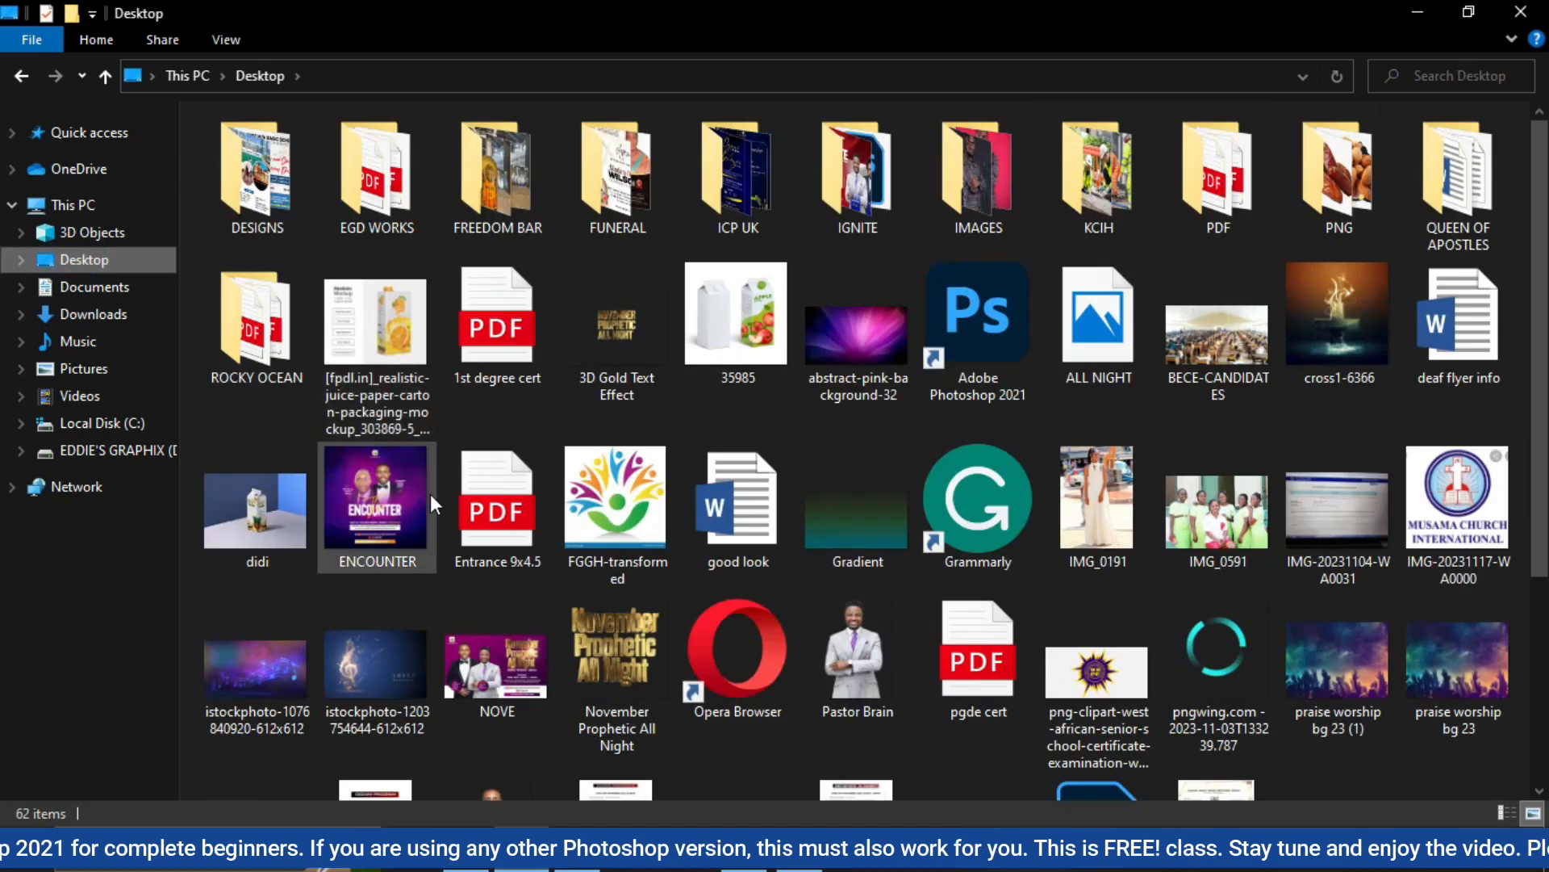
drag(1537, 387, 1548, 629)
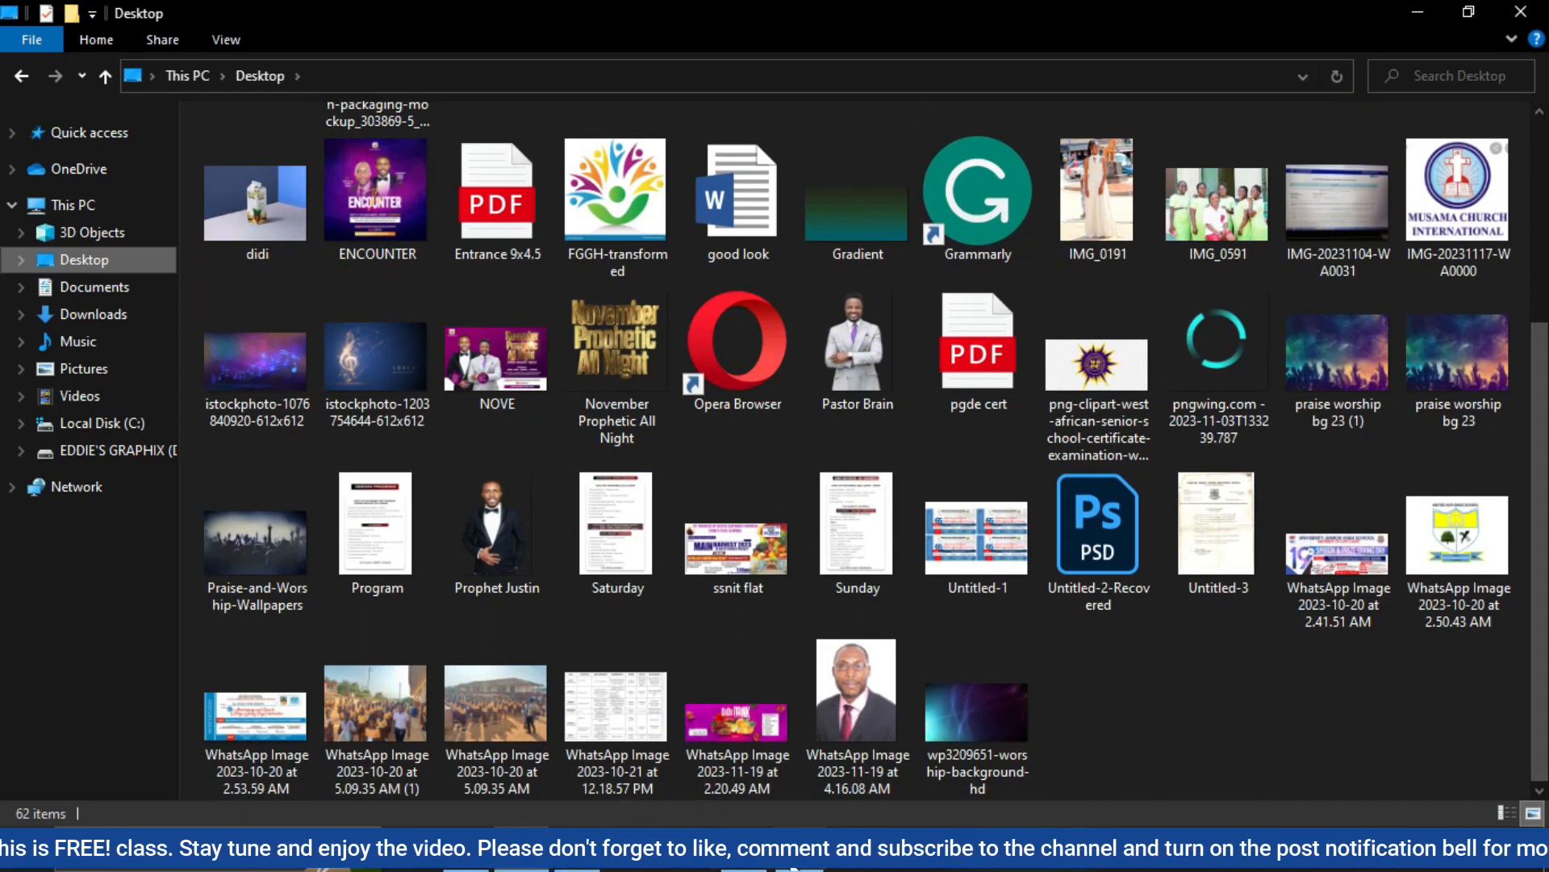
Close the NOVE.jpg preview in Photos and open the exported ALL NIGHT image from the Desktop folder
click(791, 857)
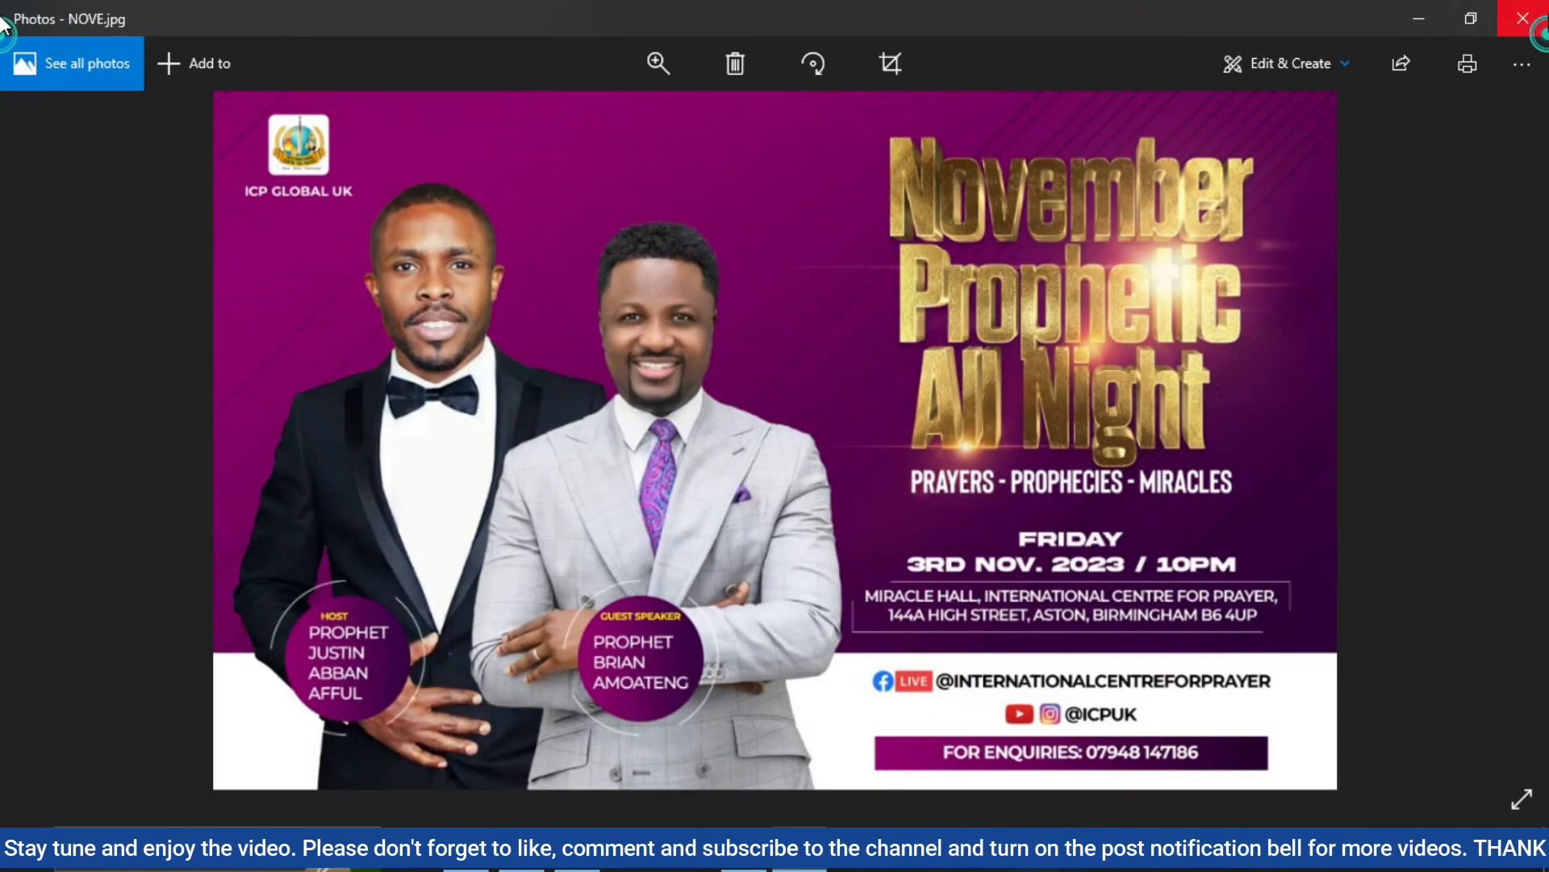
click(1533, 24)
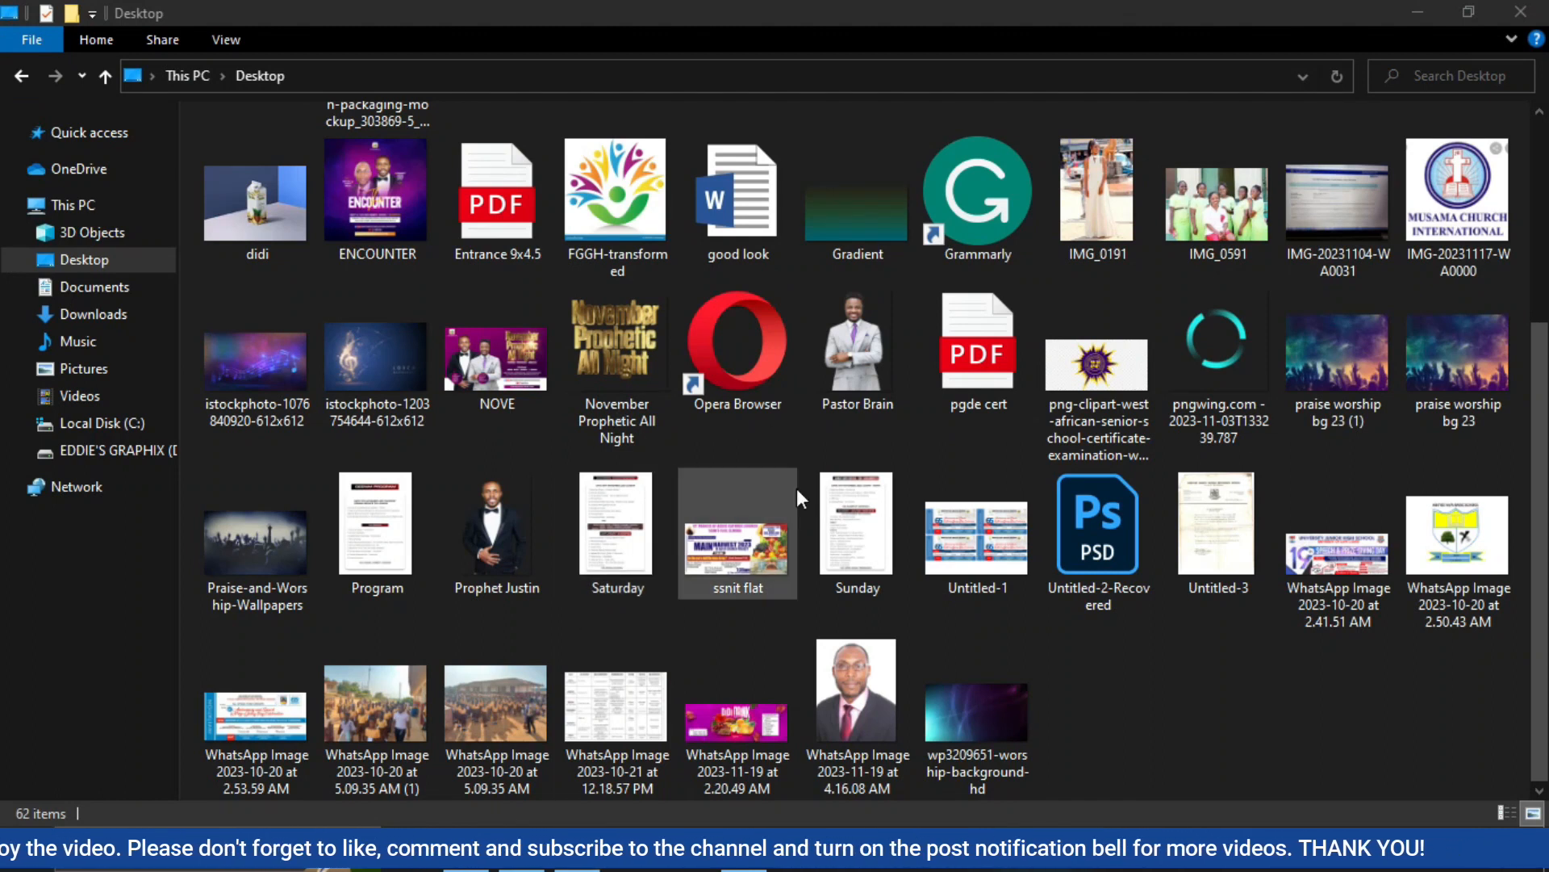
drag(1538, 515, 1545, 173)
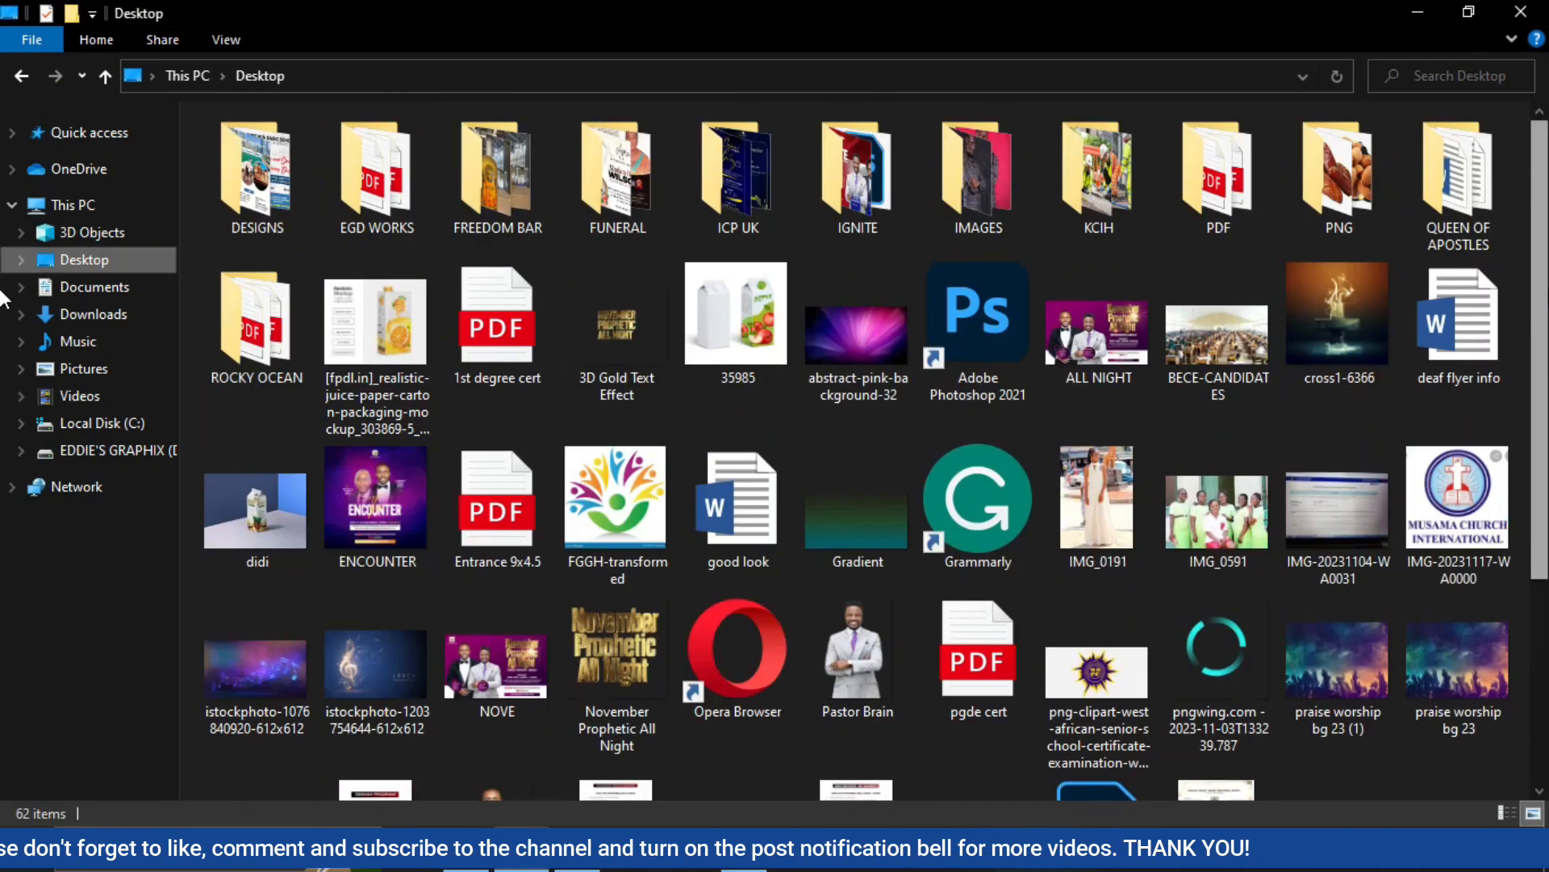
double_click(1068, 337)
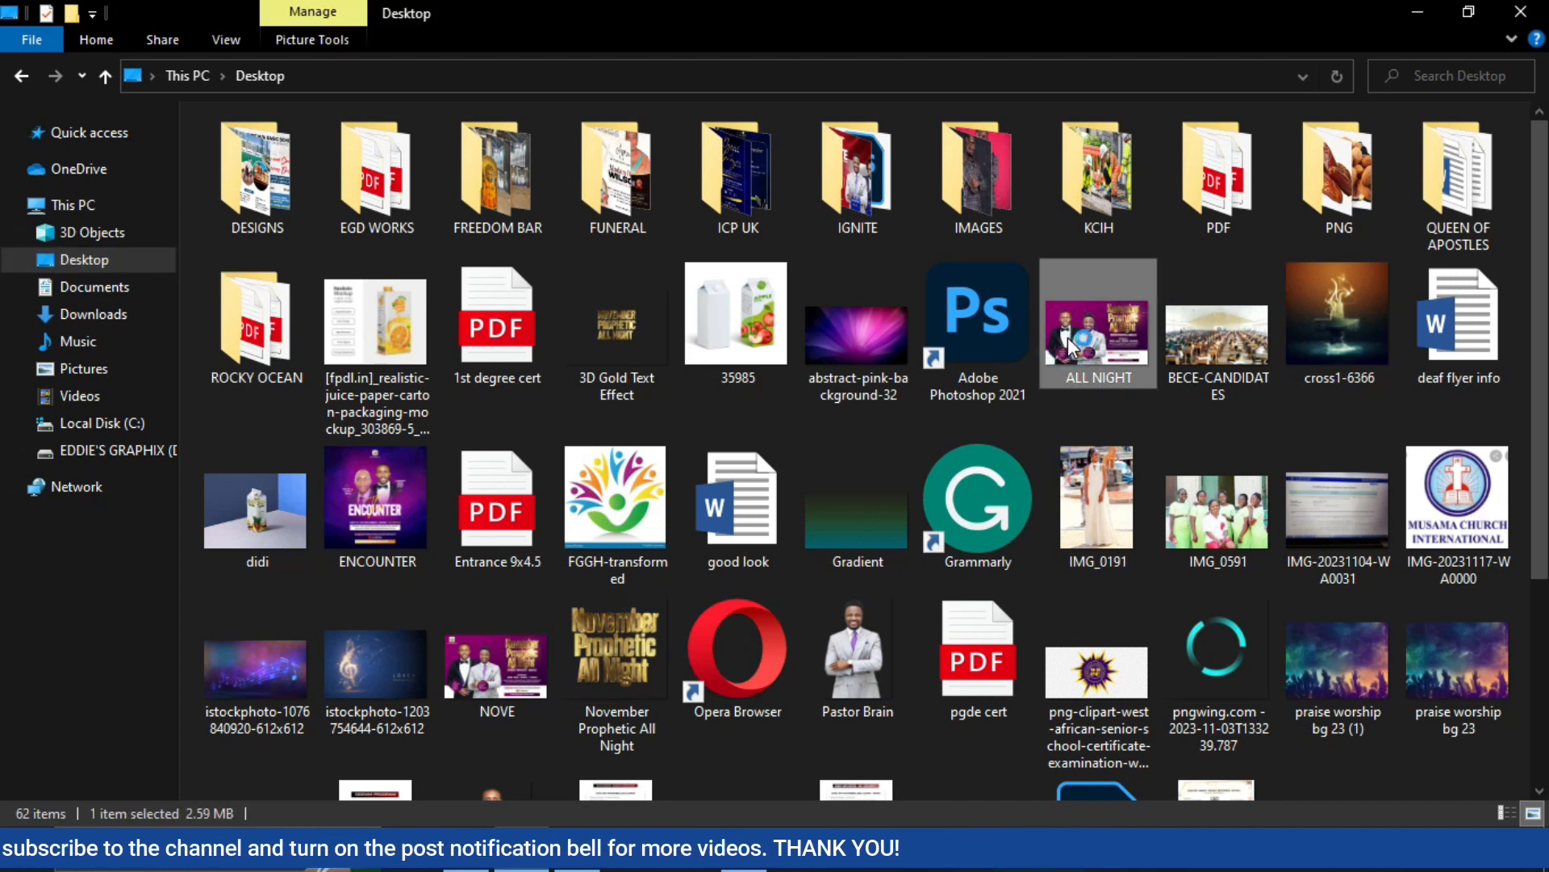